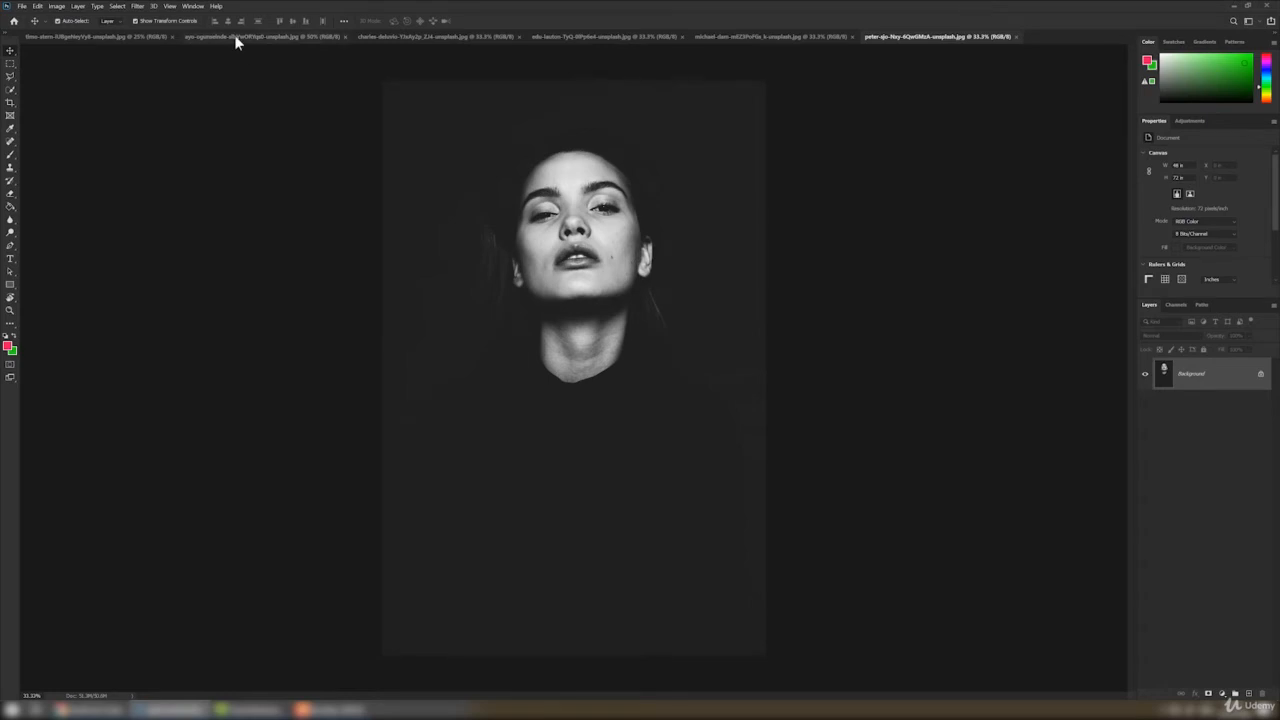
Step: Look through the open hand, umbrella and street photos
click(238, 37)
click(403, 38)
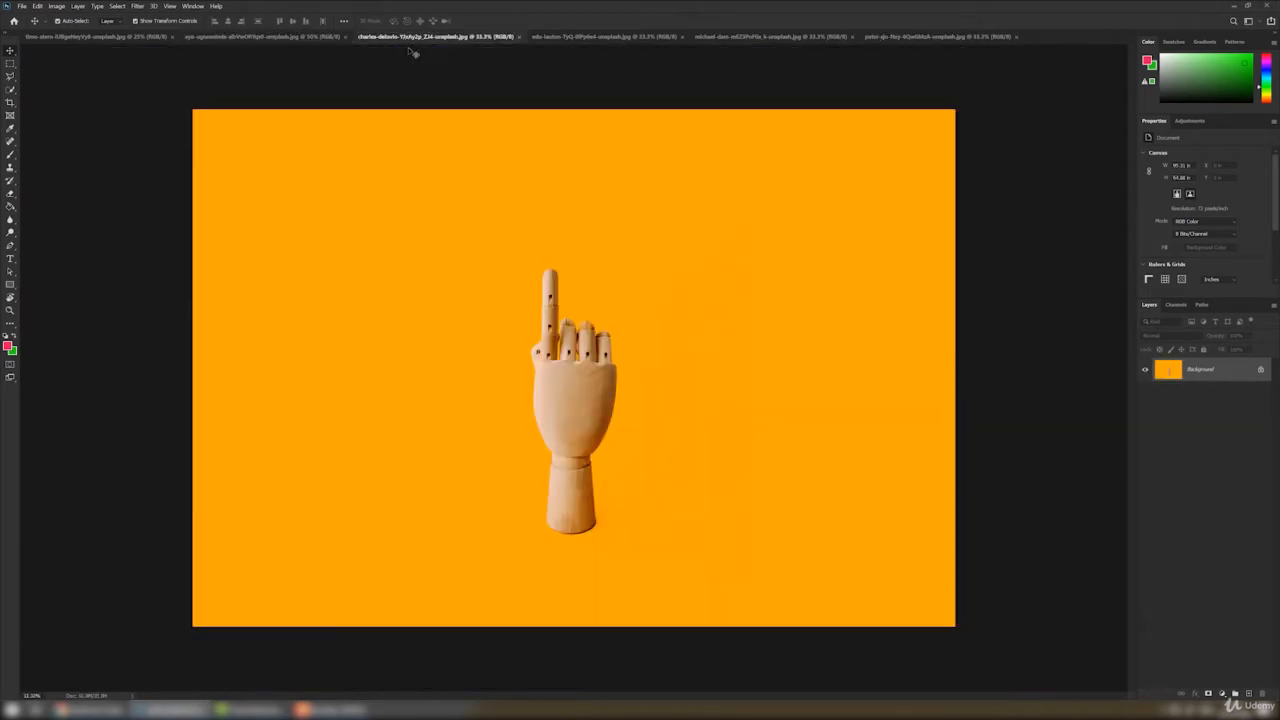
click(586, 38)
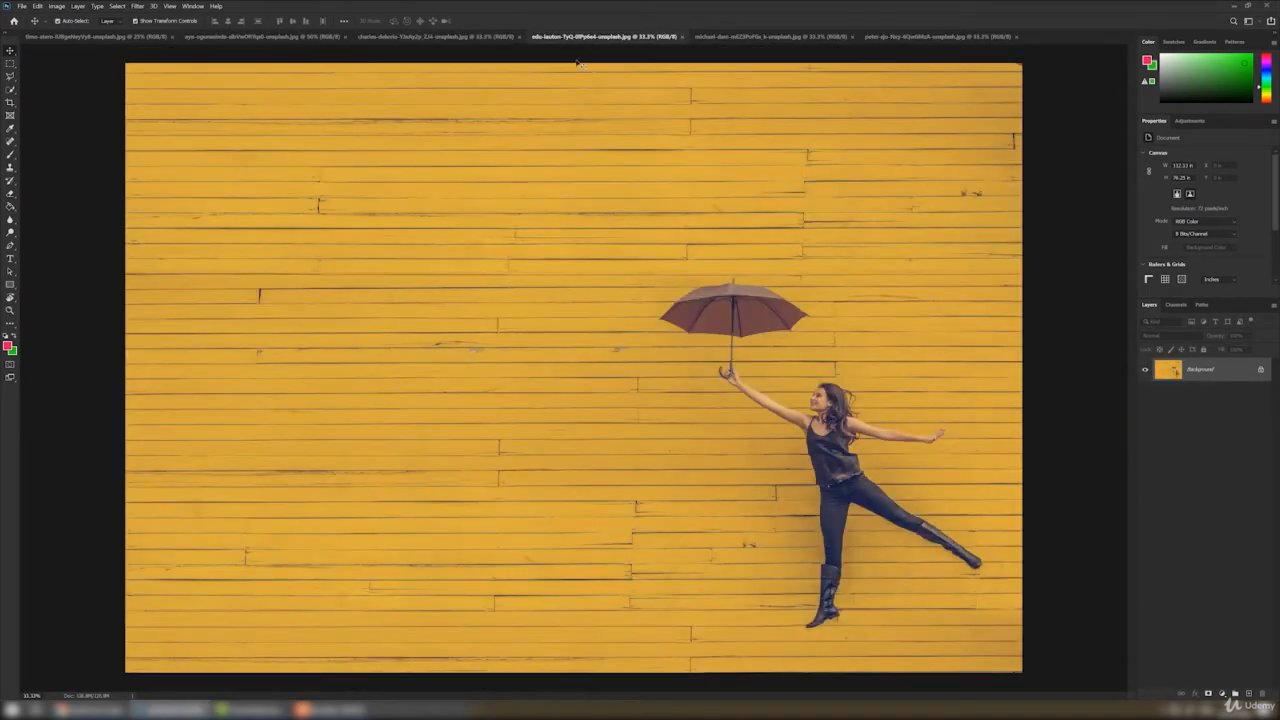
click(133, 40)
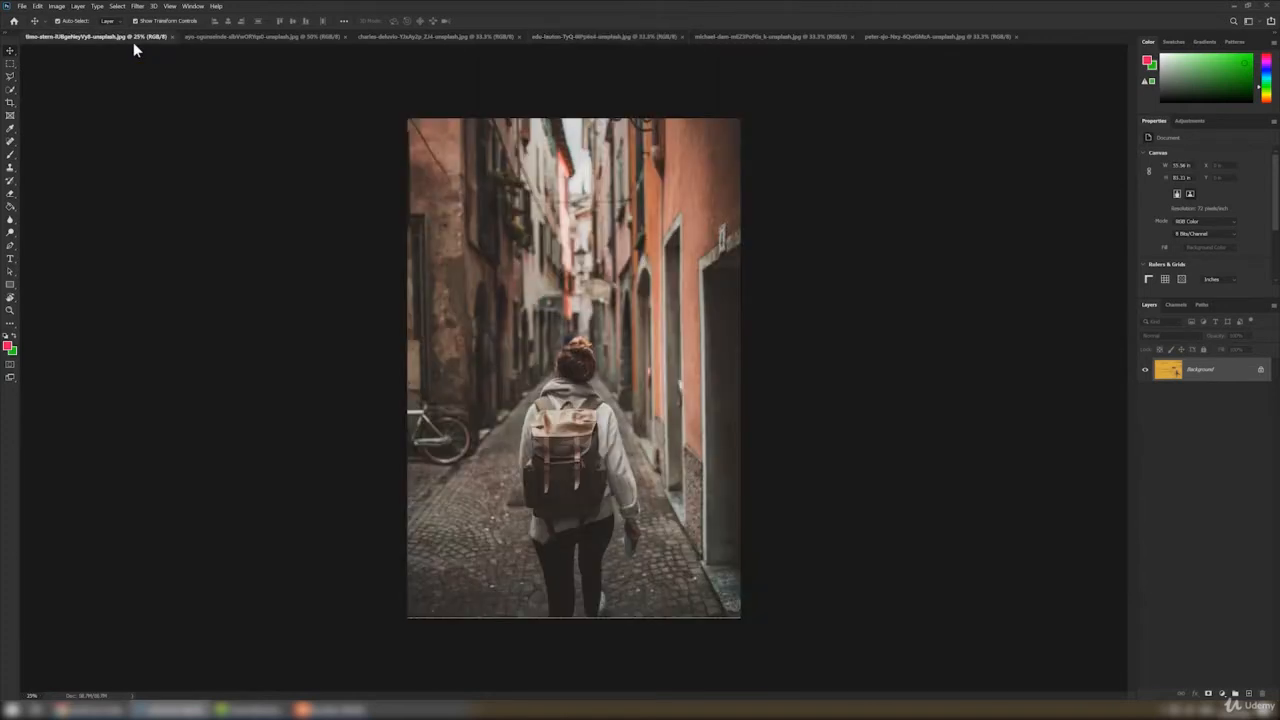
Step: Switch to the portrait of the woman in the red sweater and duplicate its Background layer
click(719, 41)
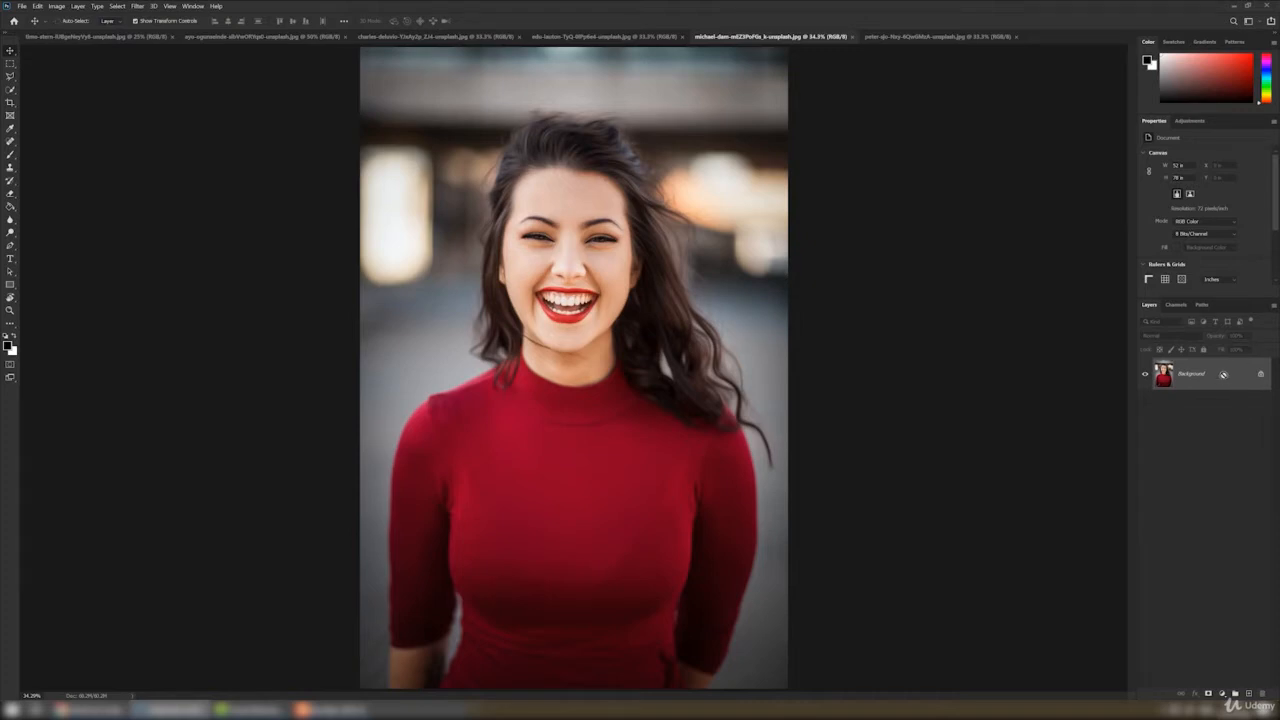
drag(1220, 376, 1213, 428)
key(ctrl+j)
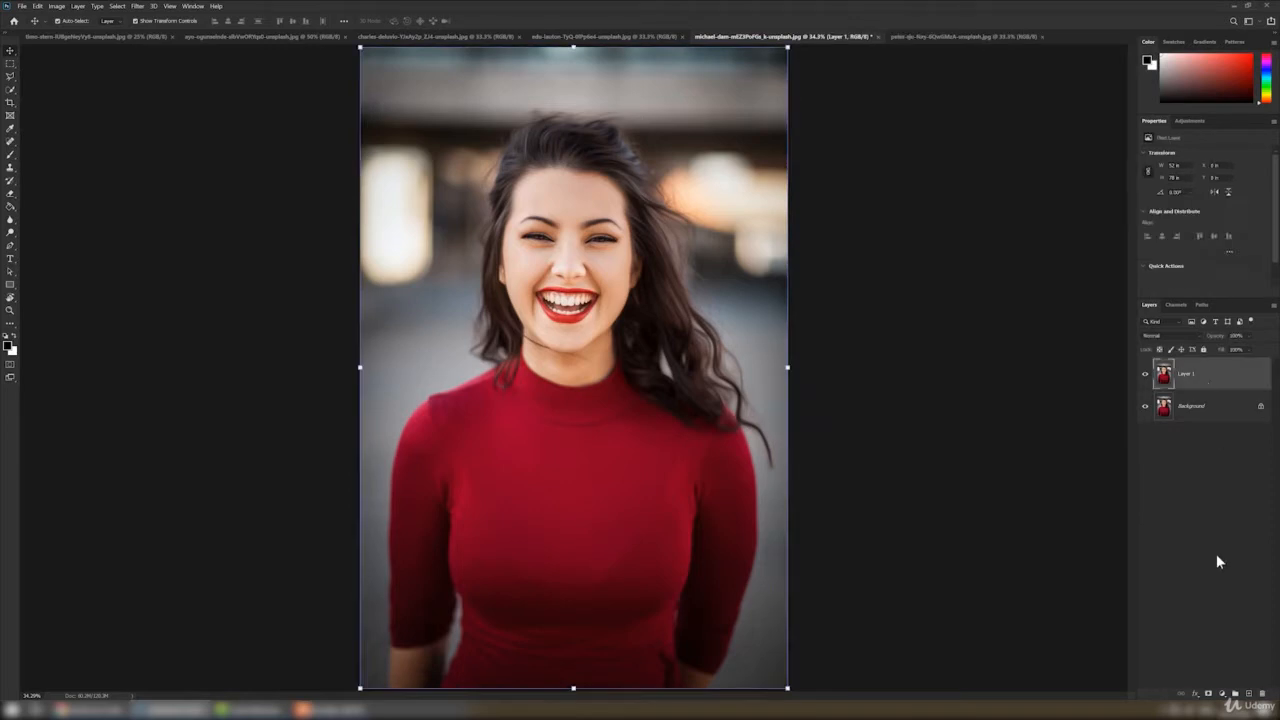
Step: Add a Hue/Saturation adjustment above the duplicated layer and shift its hue toward negative until the sweater turns purple
click(1222, 693)
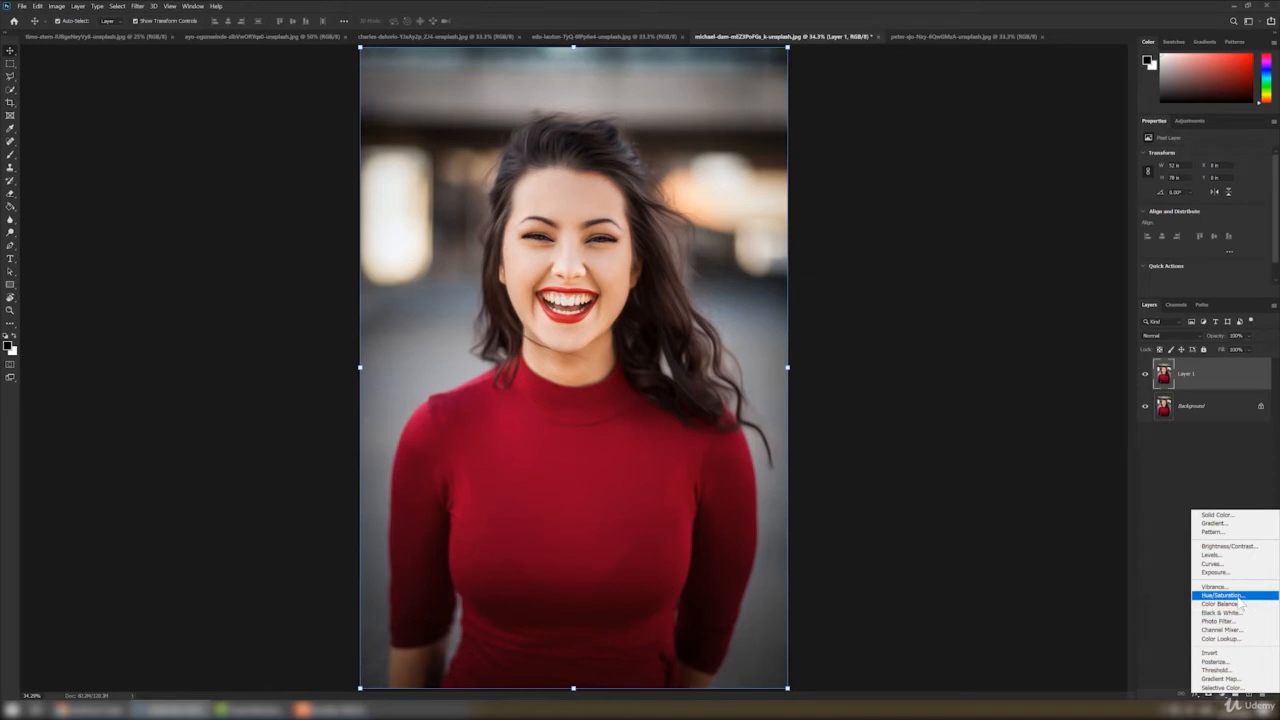
click(1222, 595)
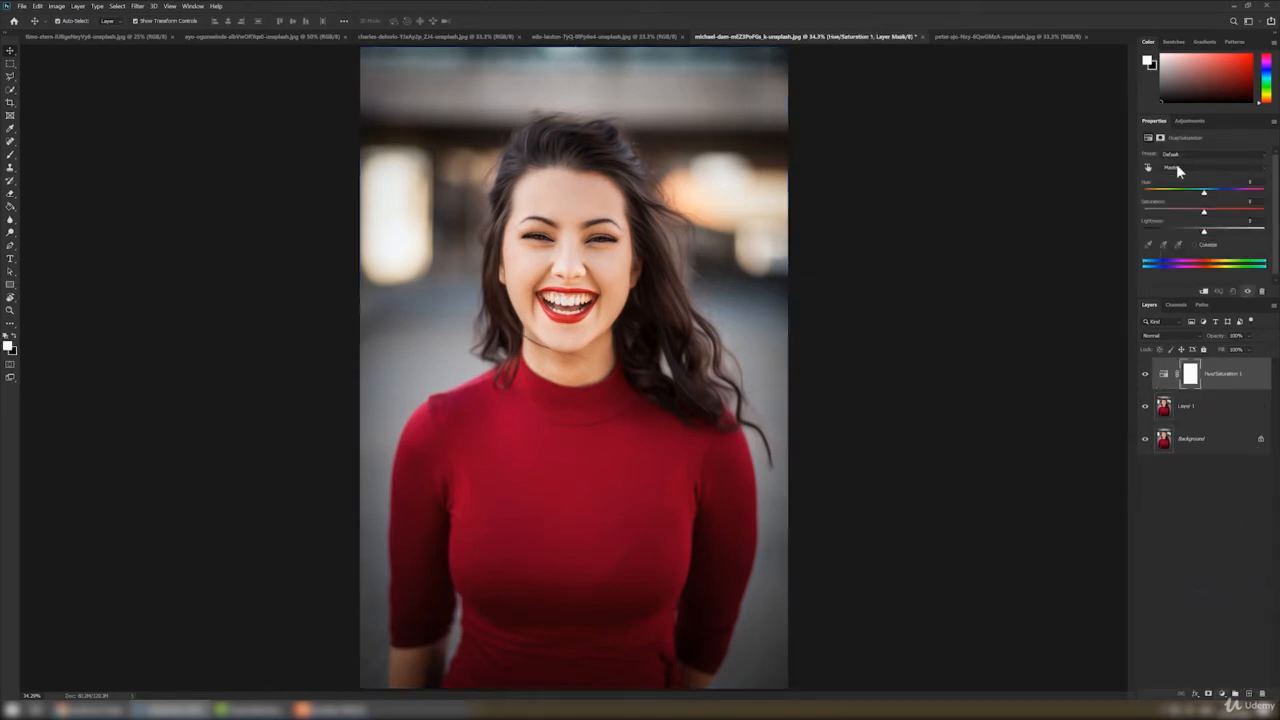
drag(1154, 121, 838, 126)
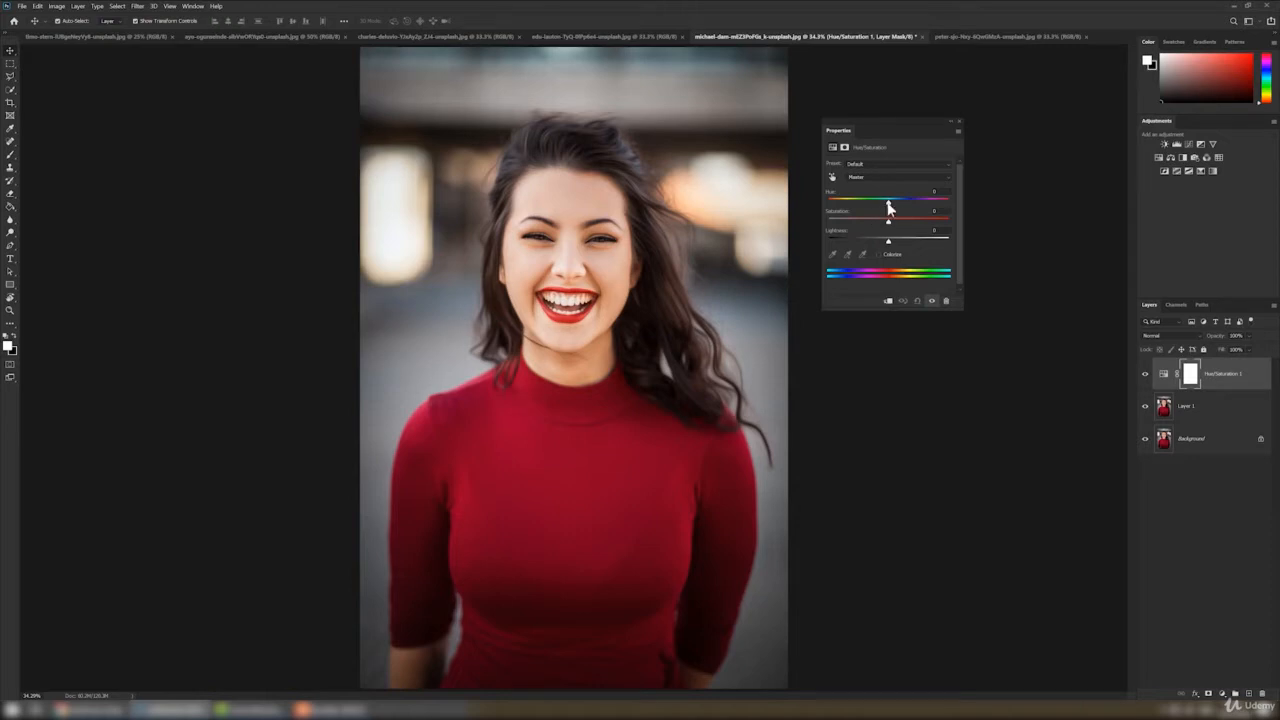
drag(888, 206, 854, 207)
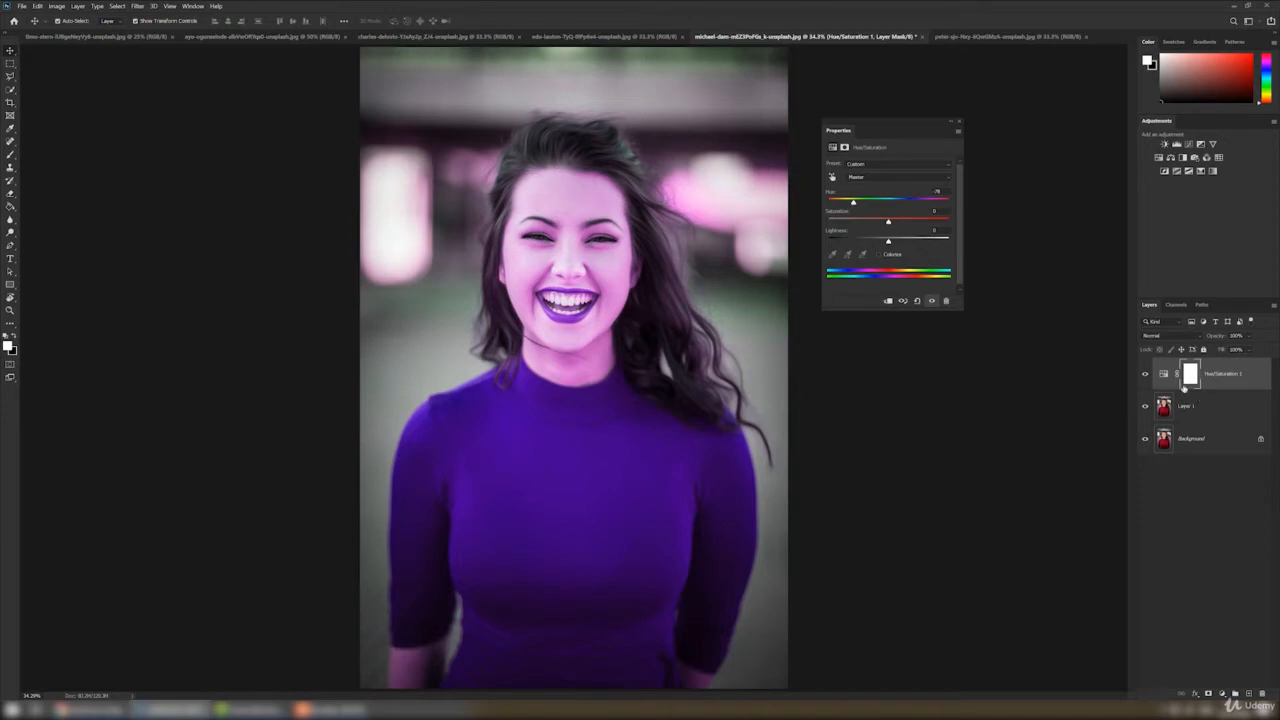
Step: Target the Hue/Saturation layer's mask and set up a black Soft Round brush with 0% hardness
click(1184, 380)
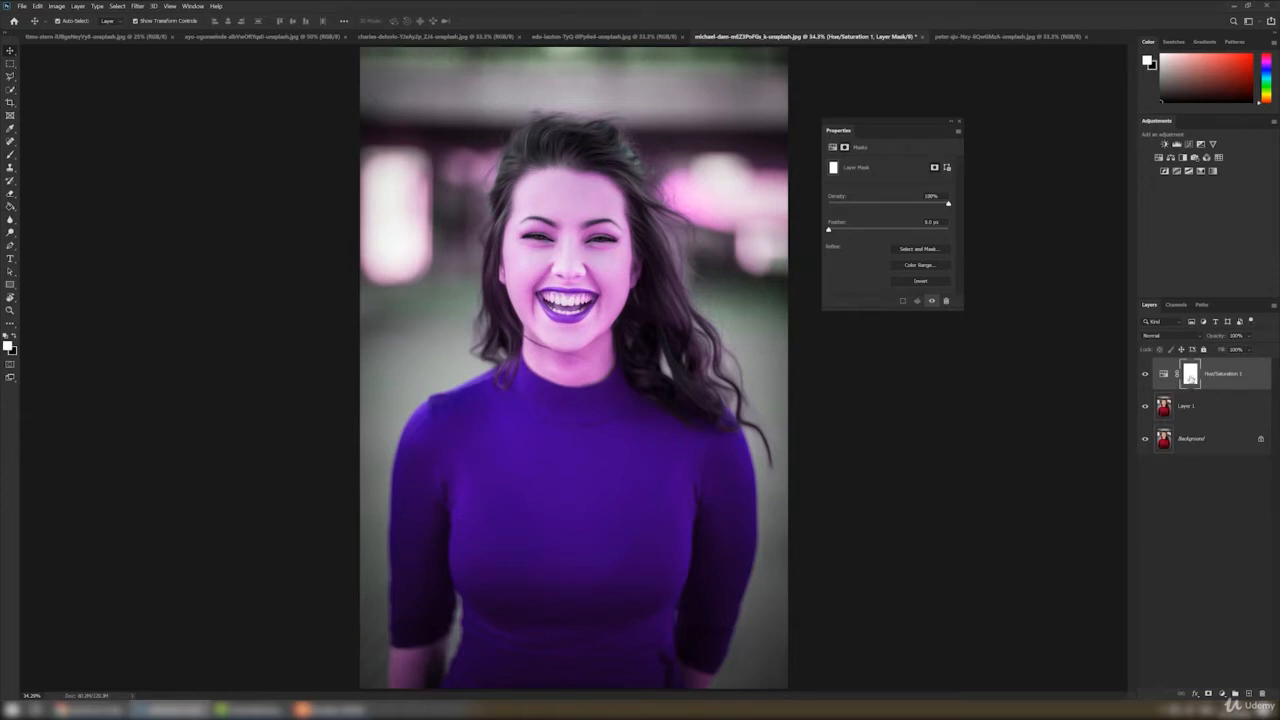
click(11, 158)
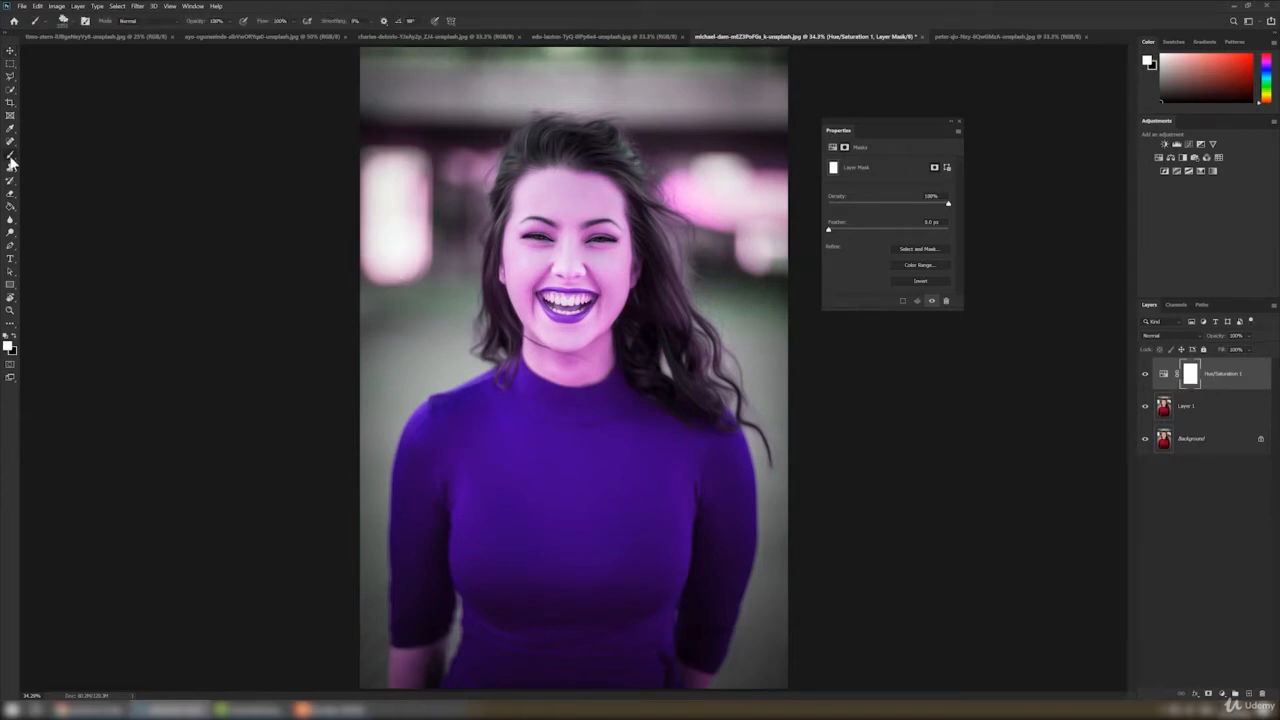
right_click(620, 285)
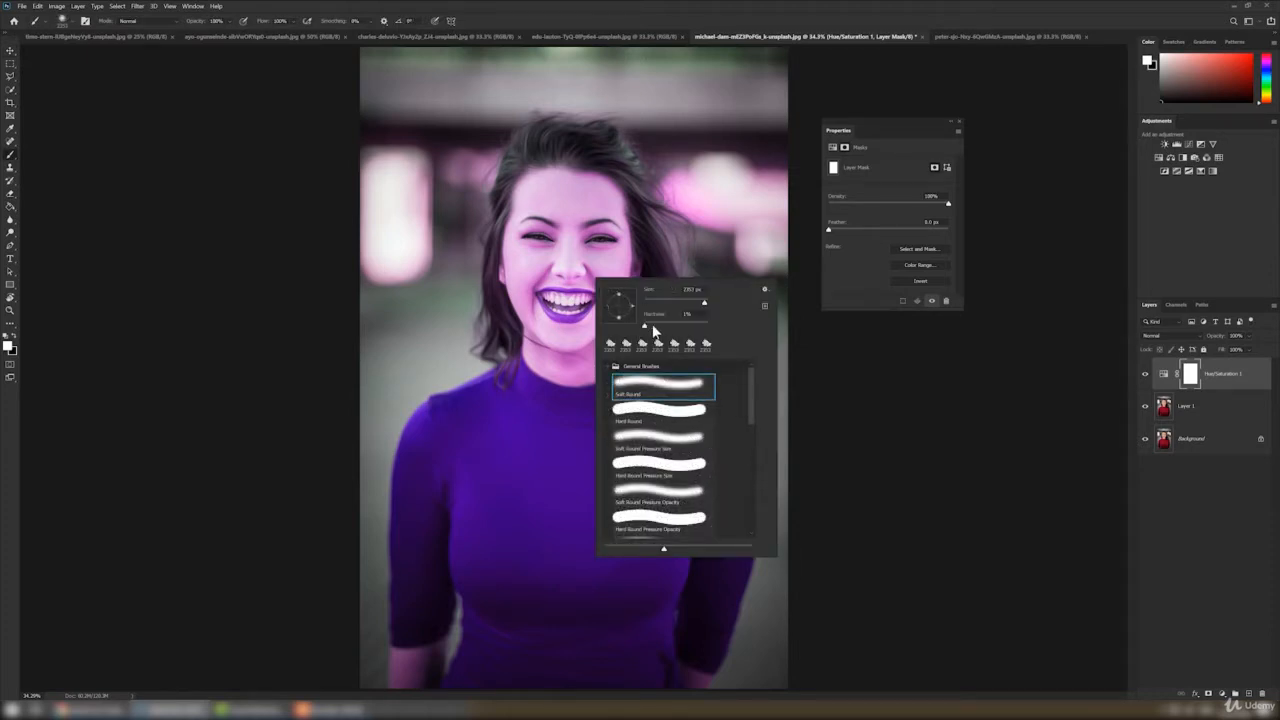
double_click(685, 313)
drag(679, 301, 664, 302)
key(Return)
key(x)
right_click(685, 202)
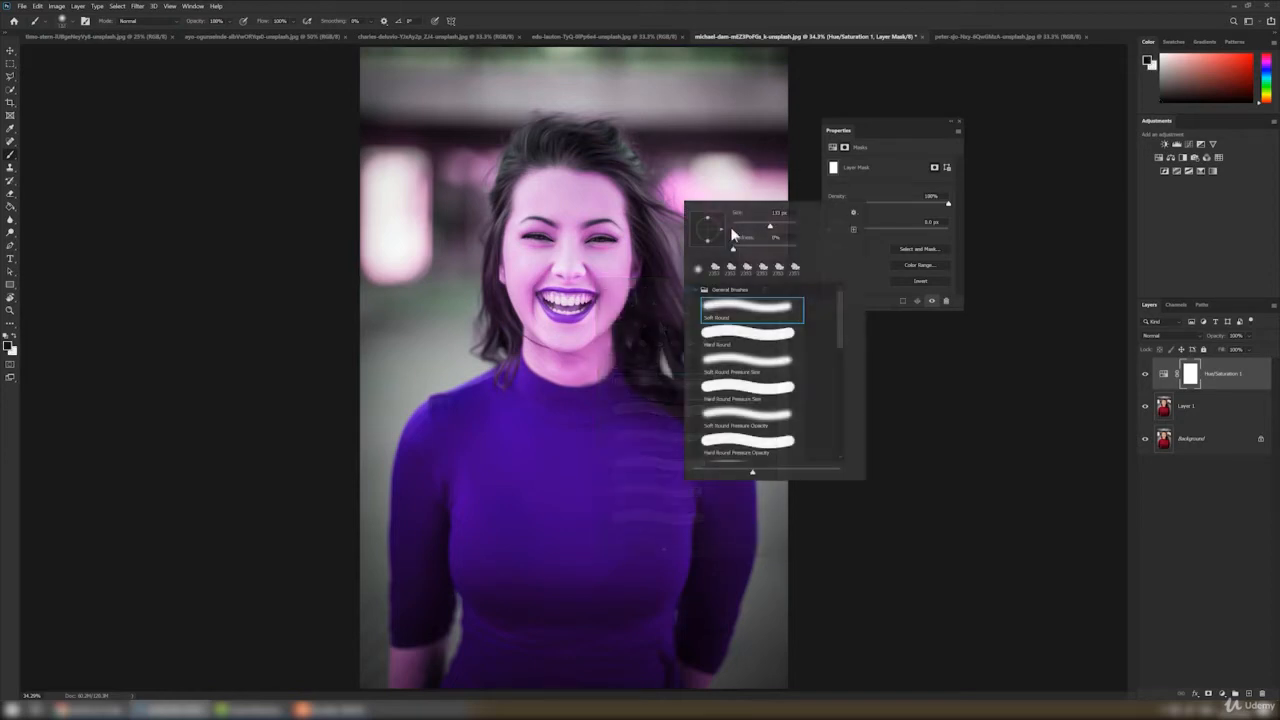
drag(732, 226, 778, 222)
Step: Paint black on the Hue/Saturation mask over the face, hair and background to restore their original colors
drag(586, 173, 528, 183)
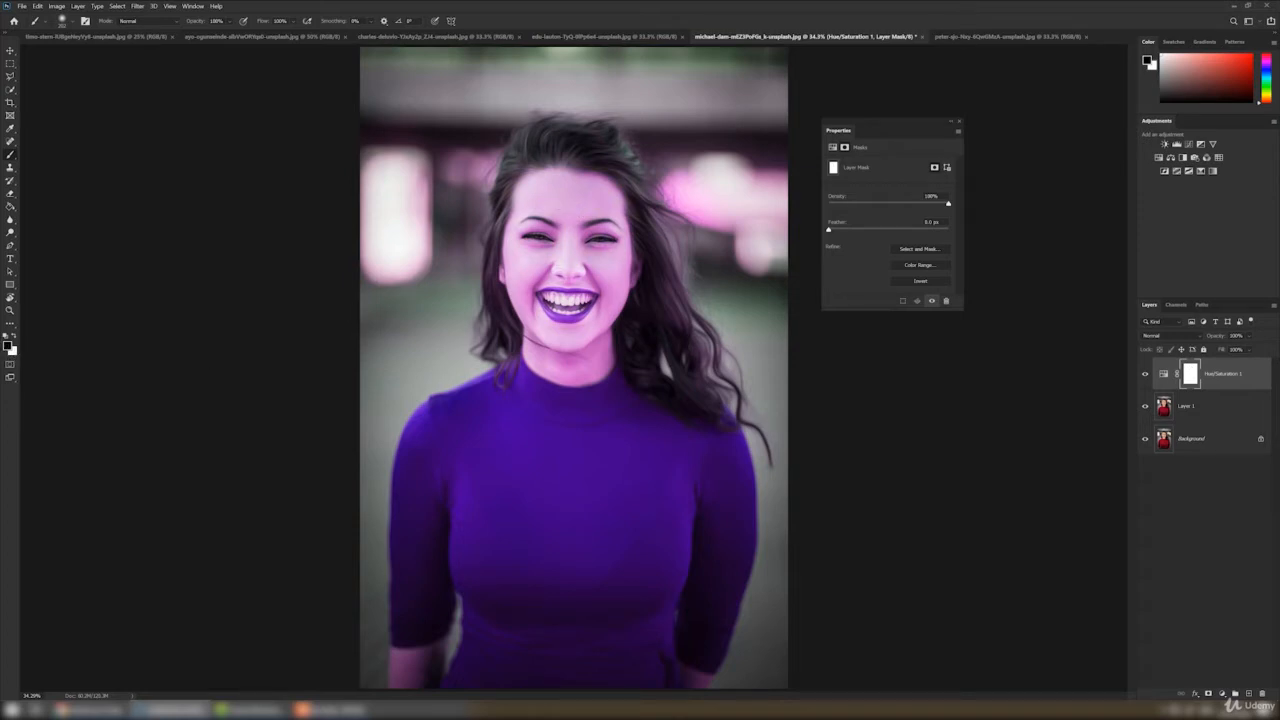
right_click(632, 262)
key(Return)
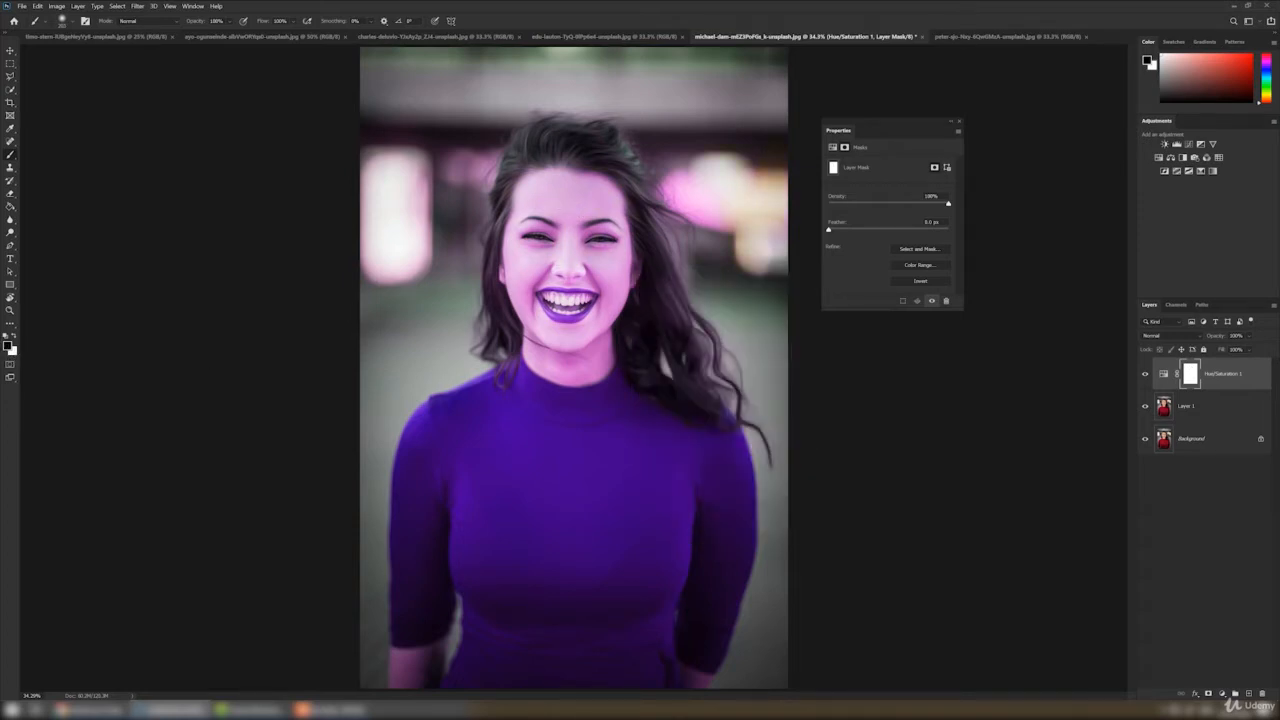
drag(718, 217, 687, 200)
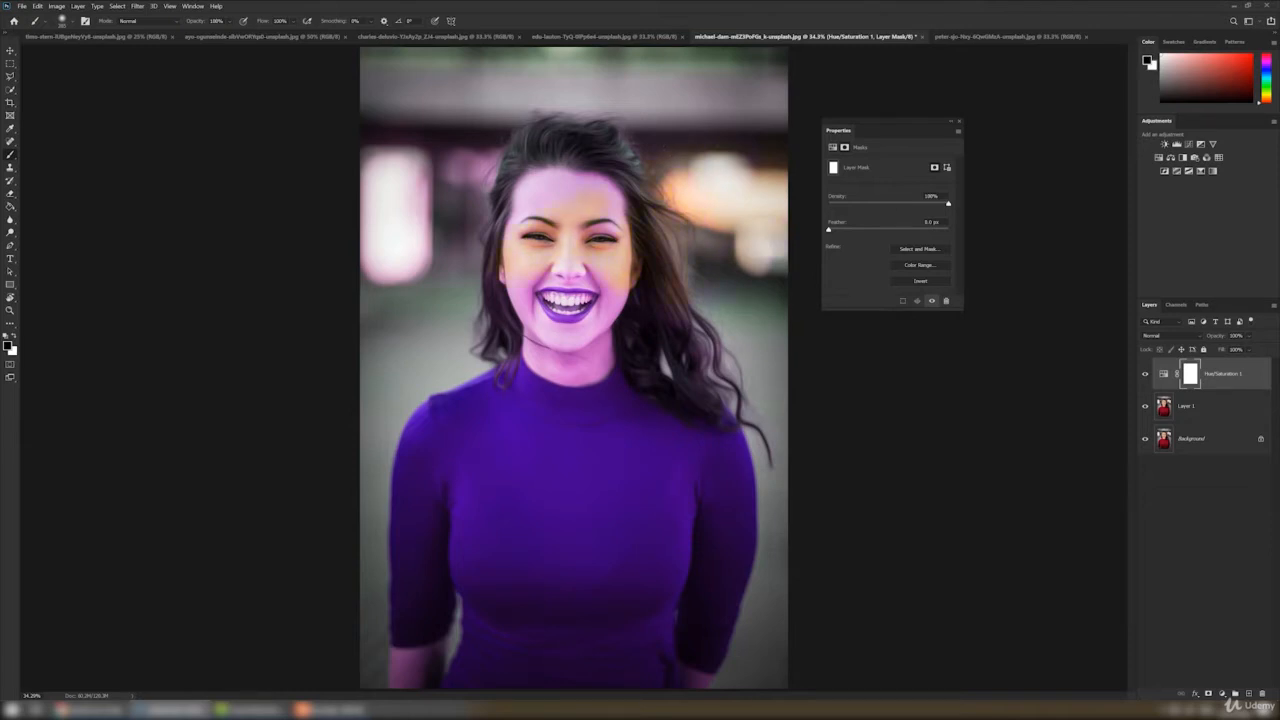
drag(590, 175, 410, 200)
drag(395, 245, 405, 268)
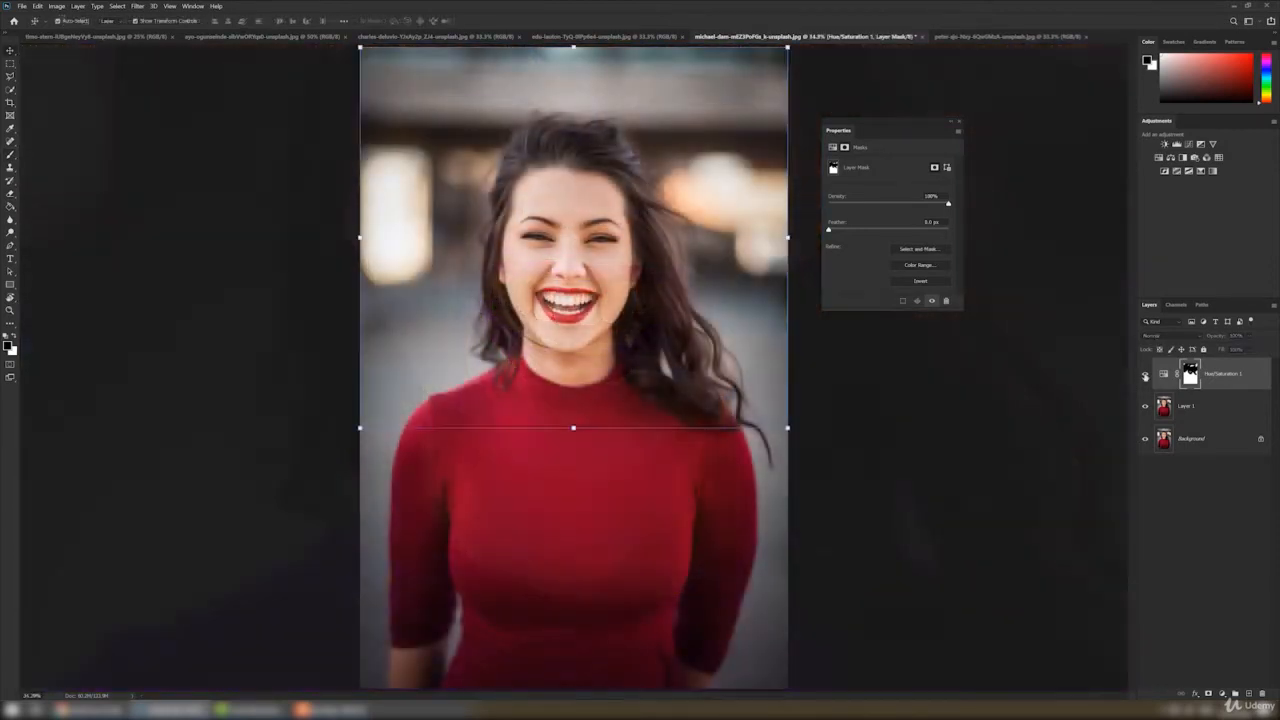
Step: Toggle the Hue/Saturation 1 layer to compare before and after, and leave it hidden
click(1145, 374)
click(1145, 374)
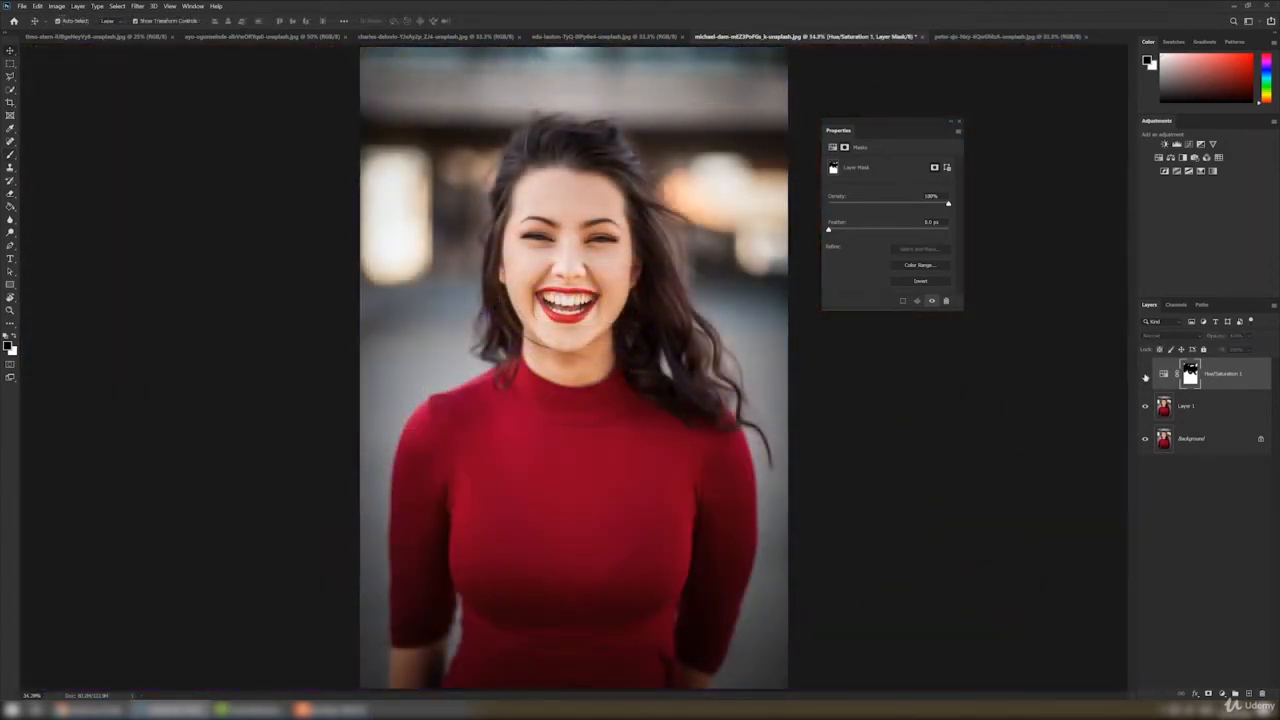
click(1145, 374)
click(1145, 375)
click(1145, 376)
click(1145, 376)
Step: Select the woman's red sweater on Layer 1
click(1190, 405)
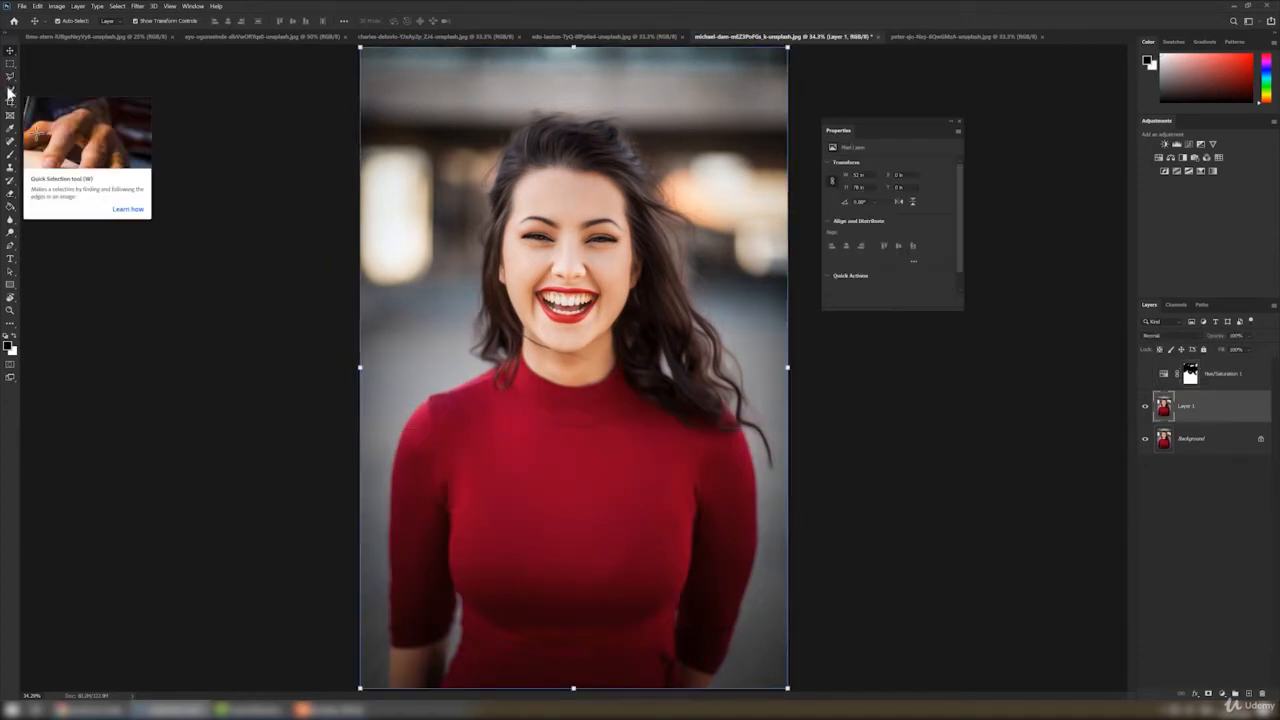
click(10, 90)
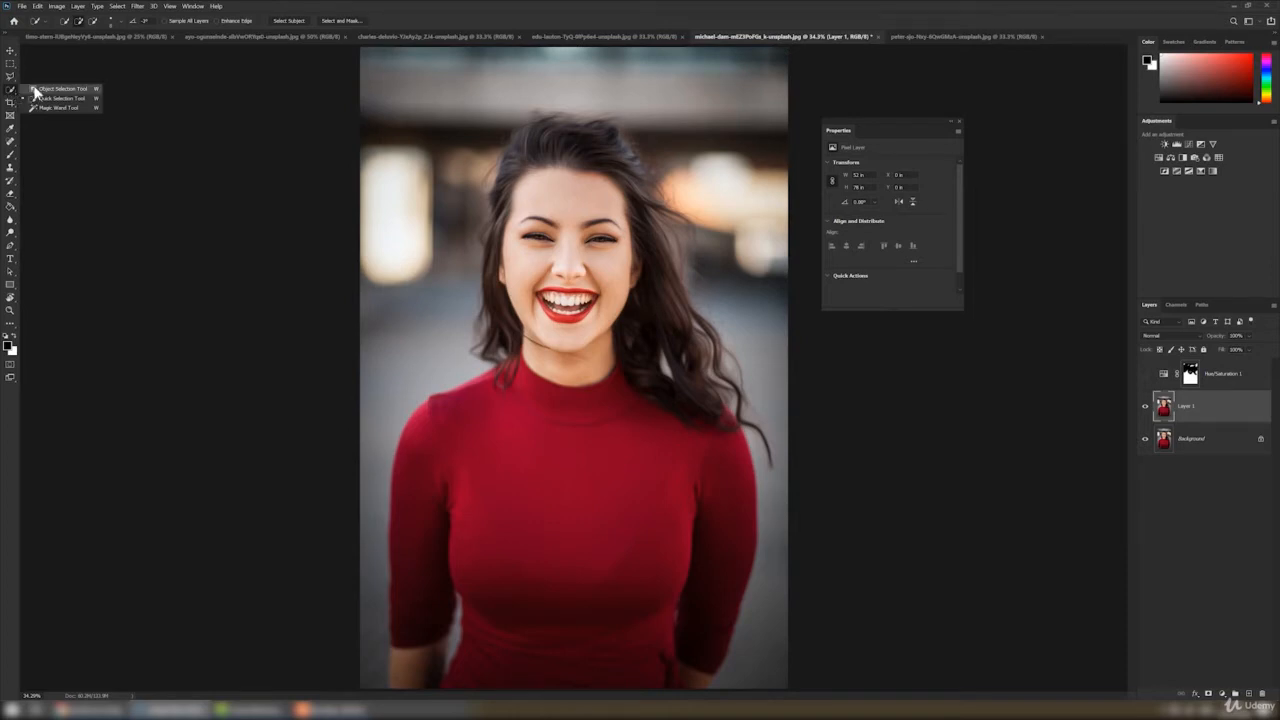
click(37, 89)
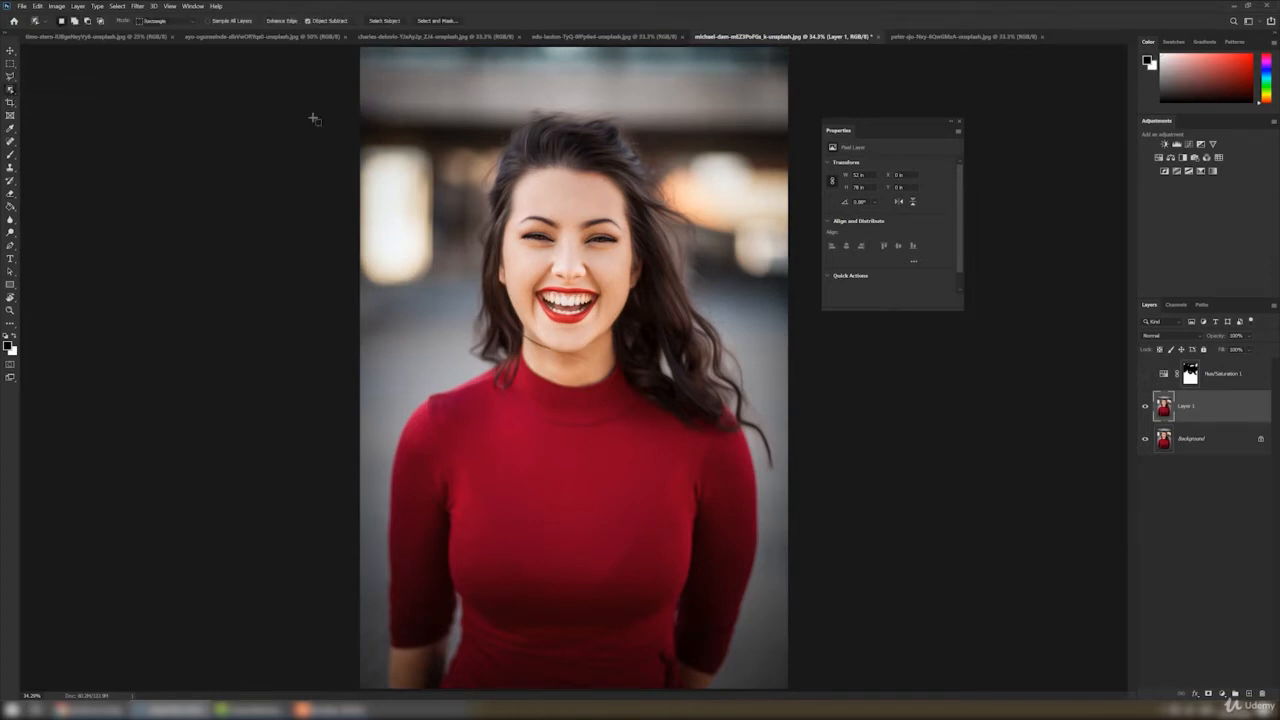
click(395, 18)
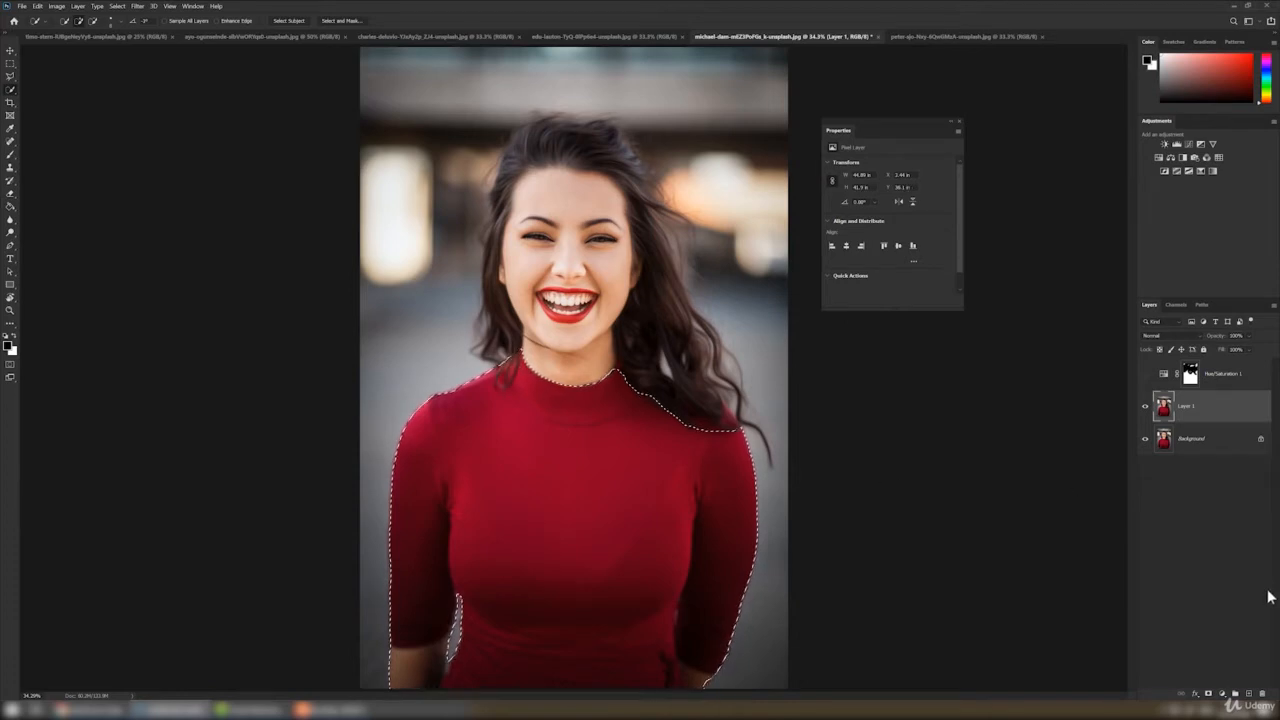
Step: Add a Hue/Saturation adjustment masked to the sweater selection and colorize it with hue 36 and saturation 54
click(1223, 693)
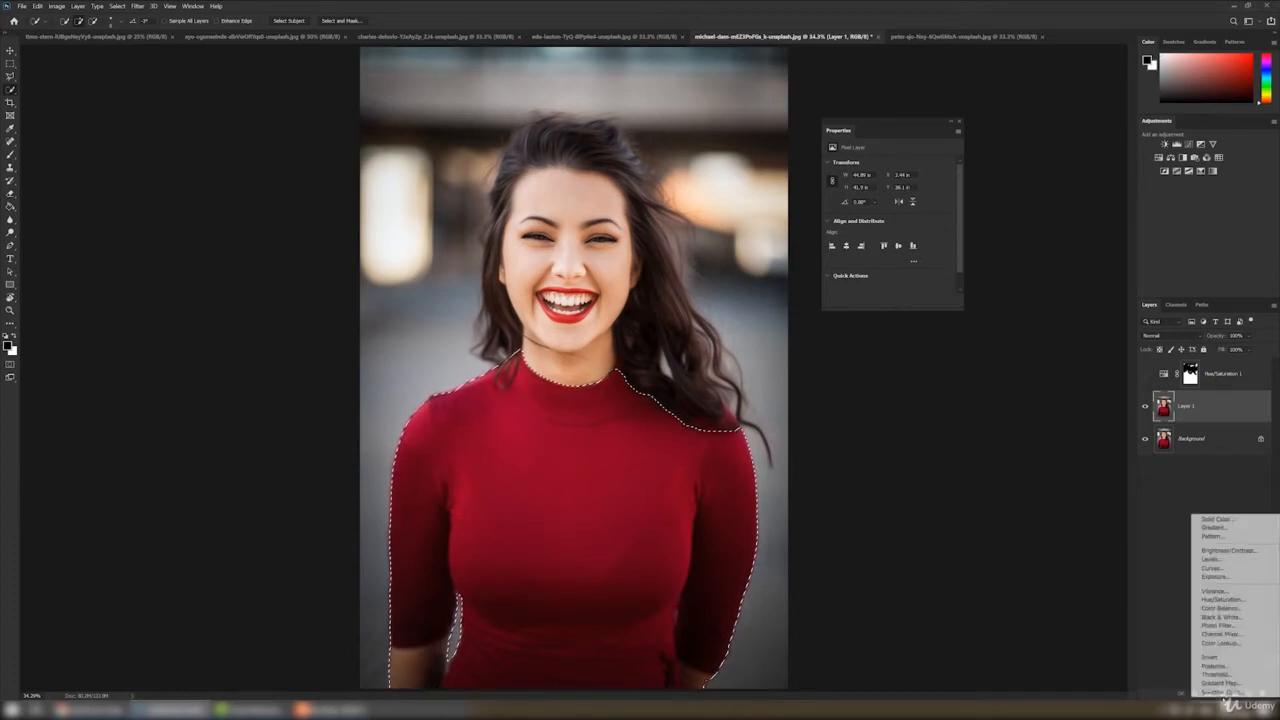
click(1224, 598)
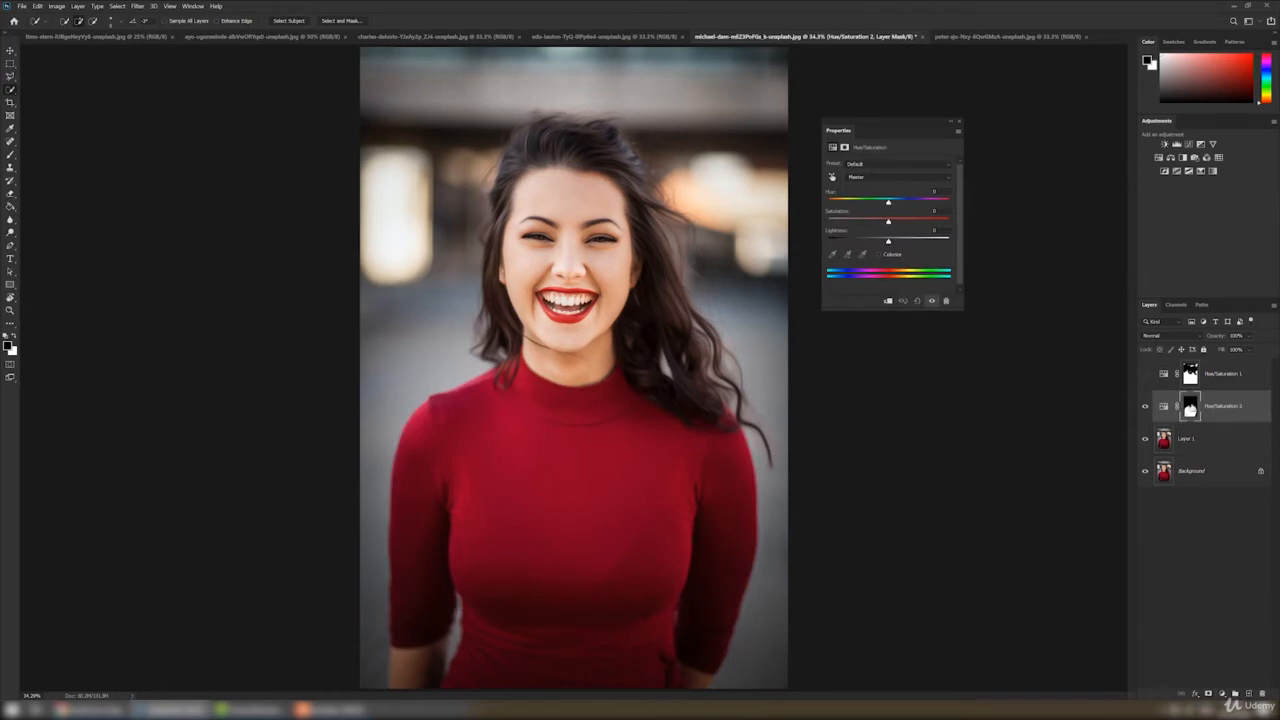
drag(888, 201, 880, 202)
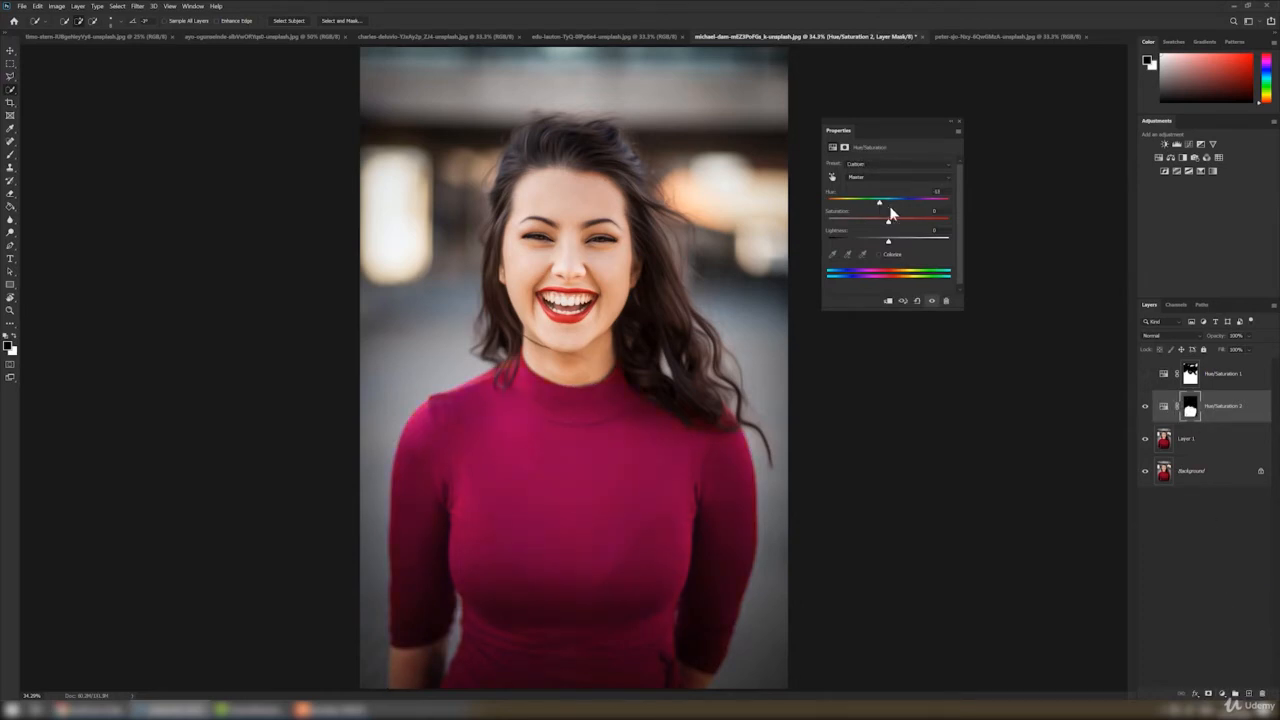
mouse_move(879, 203)
mouse_down()
mouse_move(836, 203)
mouse_move(928, 203)
mouse_move(824, 206)
mouse_move(891, 222)
mouse_move(888, 246)
mouse_move(893, 221)
mouse_up()
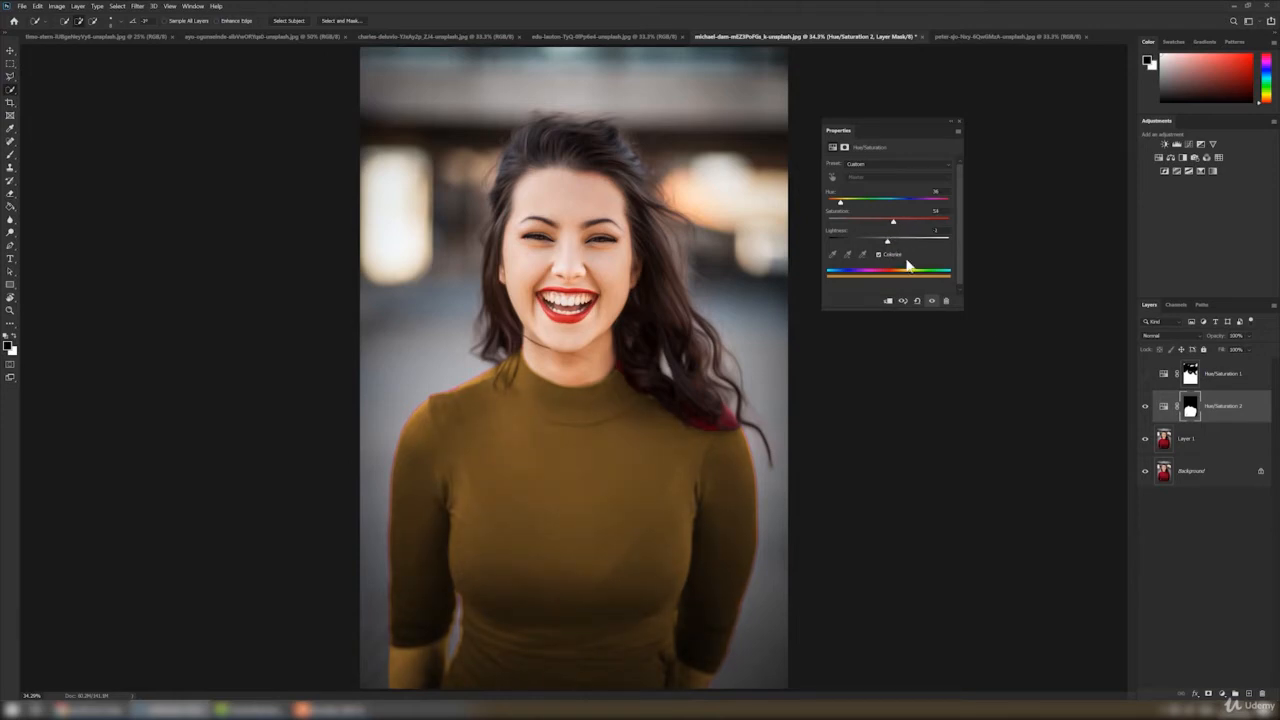
Step: Compare the two Hue/Saturation adjustments by toggling their visibility, and inspect the recolored sweater's edges up close
click(1146, 407)
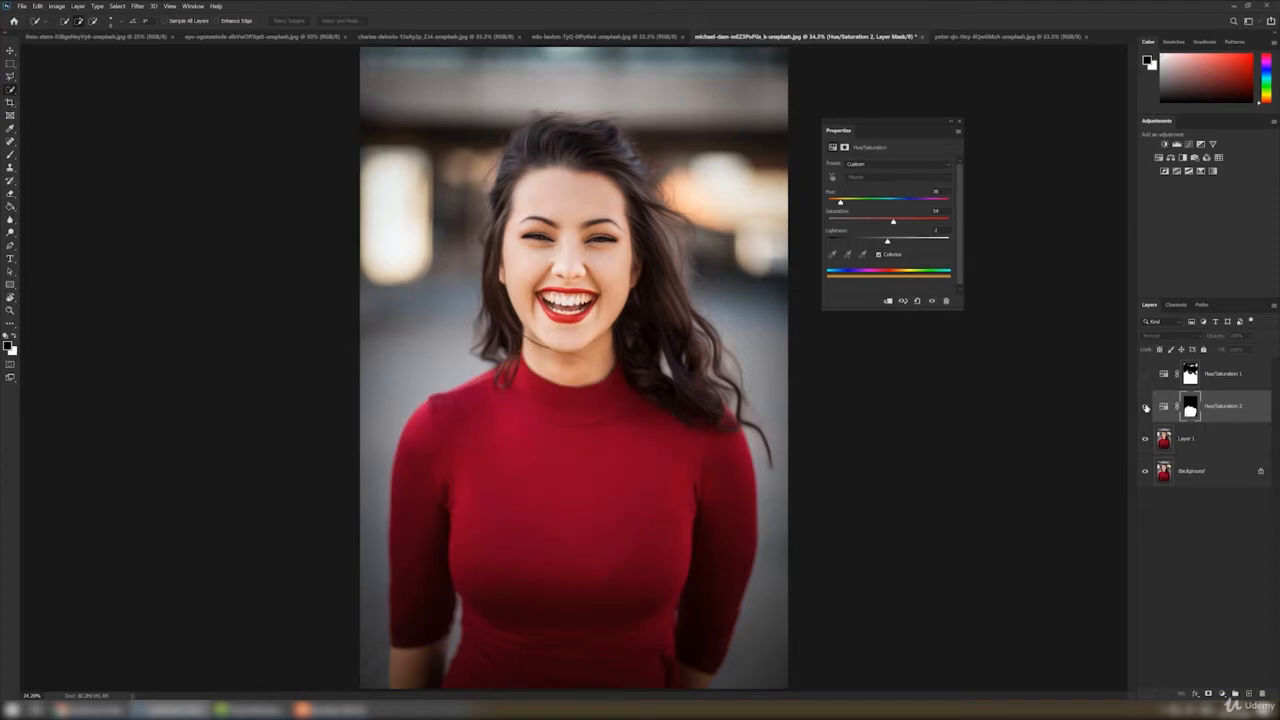
click(1146, 407)
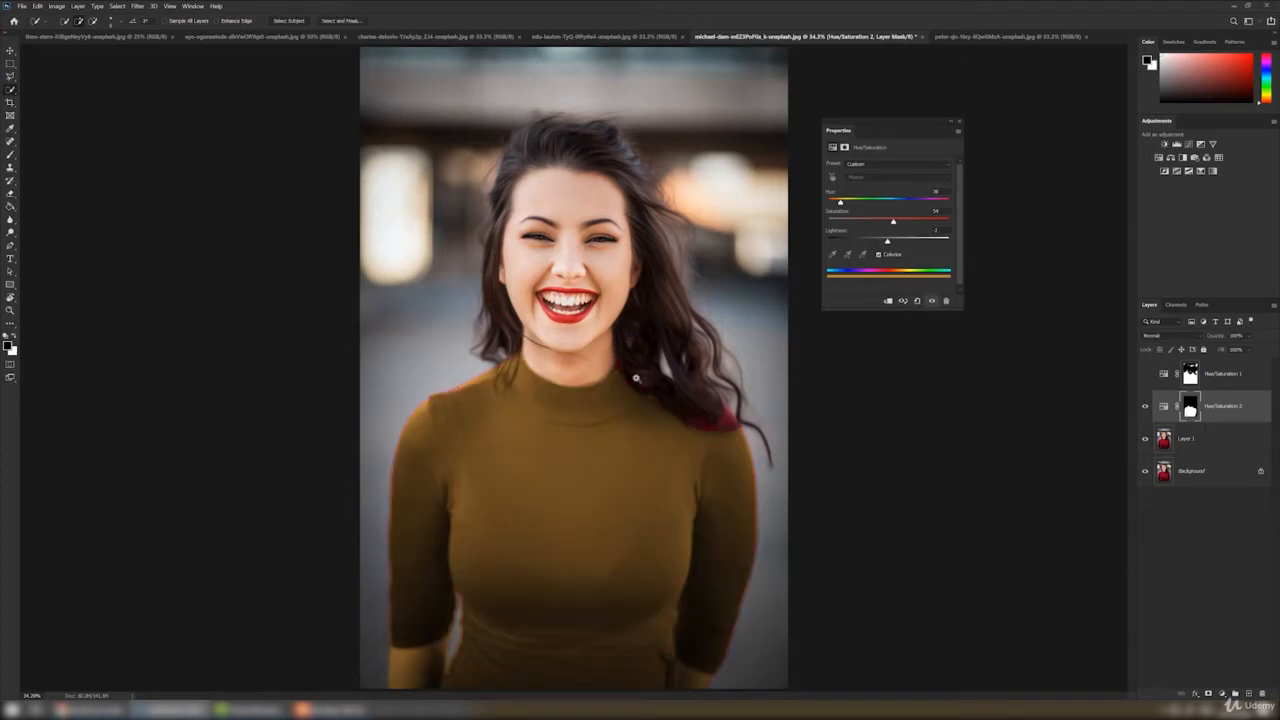
scroll(640, 380, up, 5)
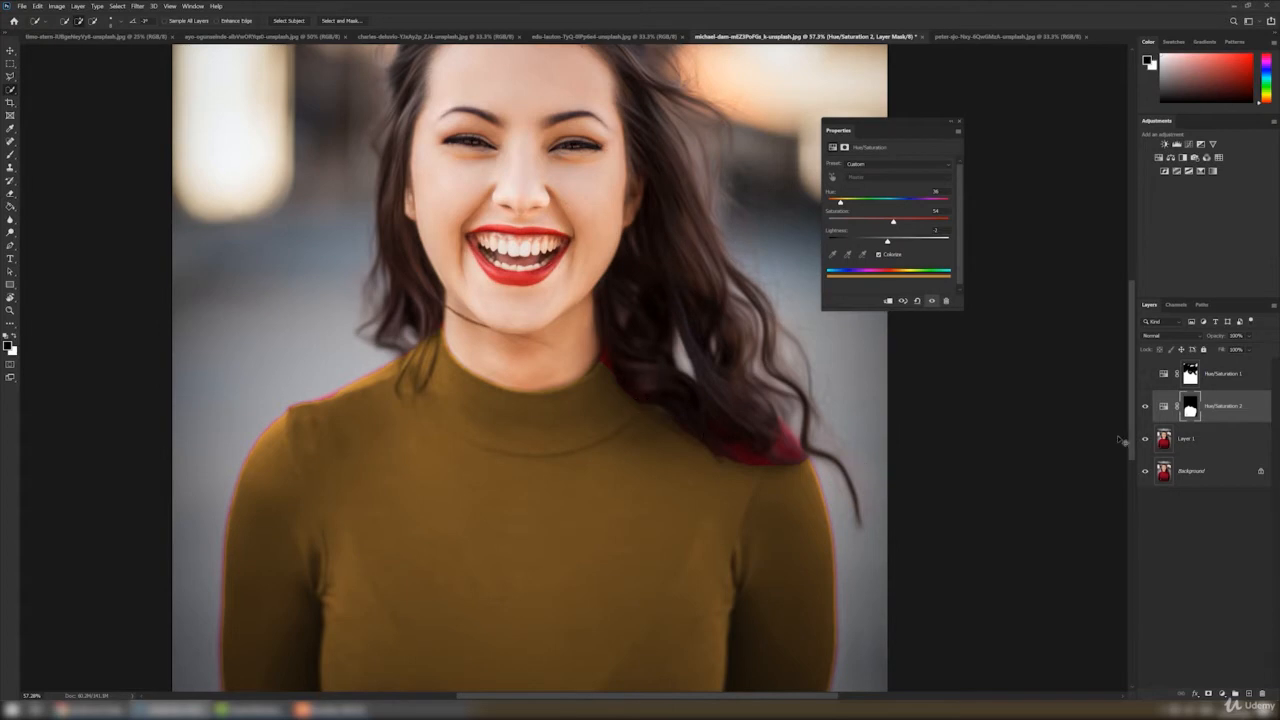
scroll(1122, 440, down, 5)
click(1146, 406)
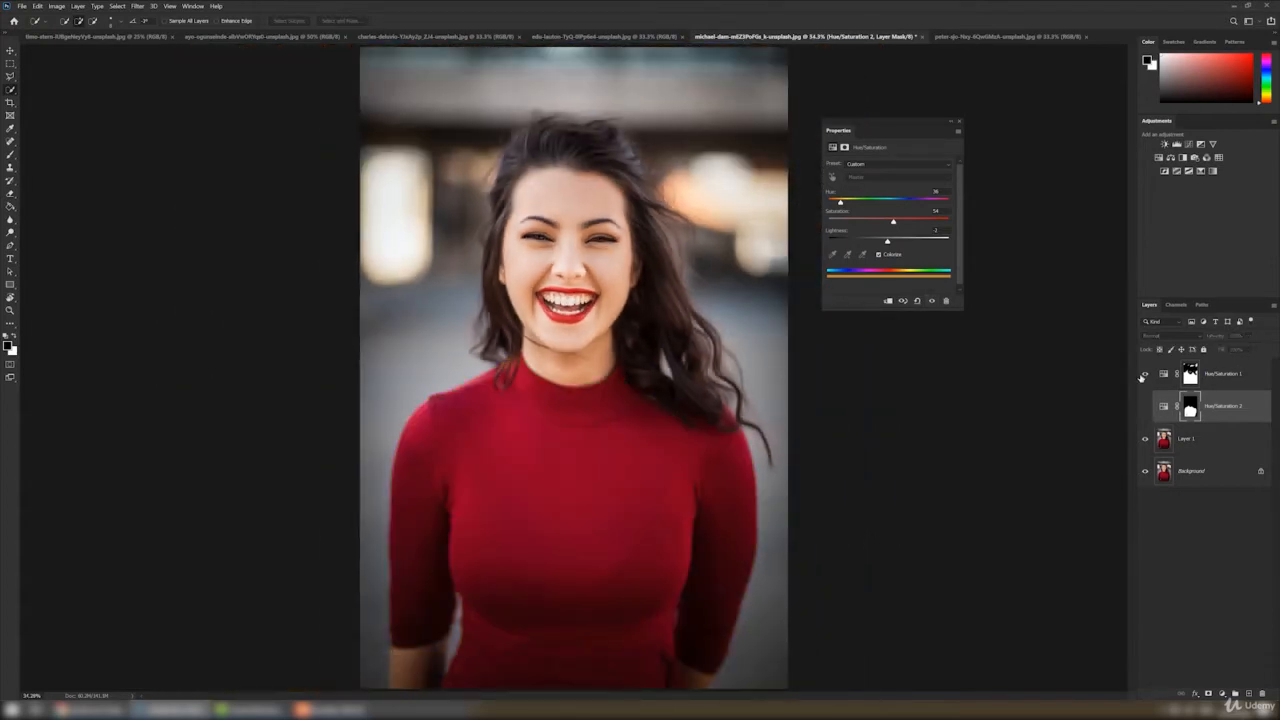
click(1145, 374)
click(1145, 374)
click(1145, 406)
Step: Paint white with the Brush on the Hue/Saturation 2 mask over the leftover red areas at the collar and beneath the hair
click(1190, 407)
scroll(757, 408, up, 5)
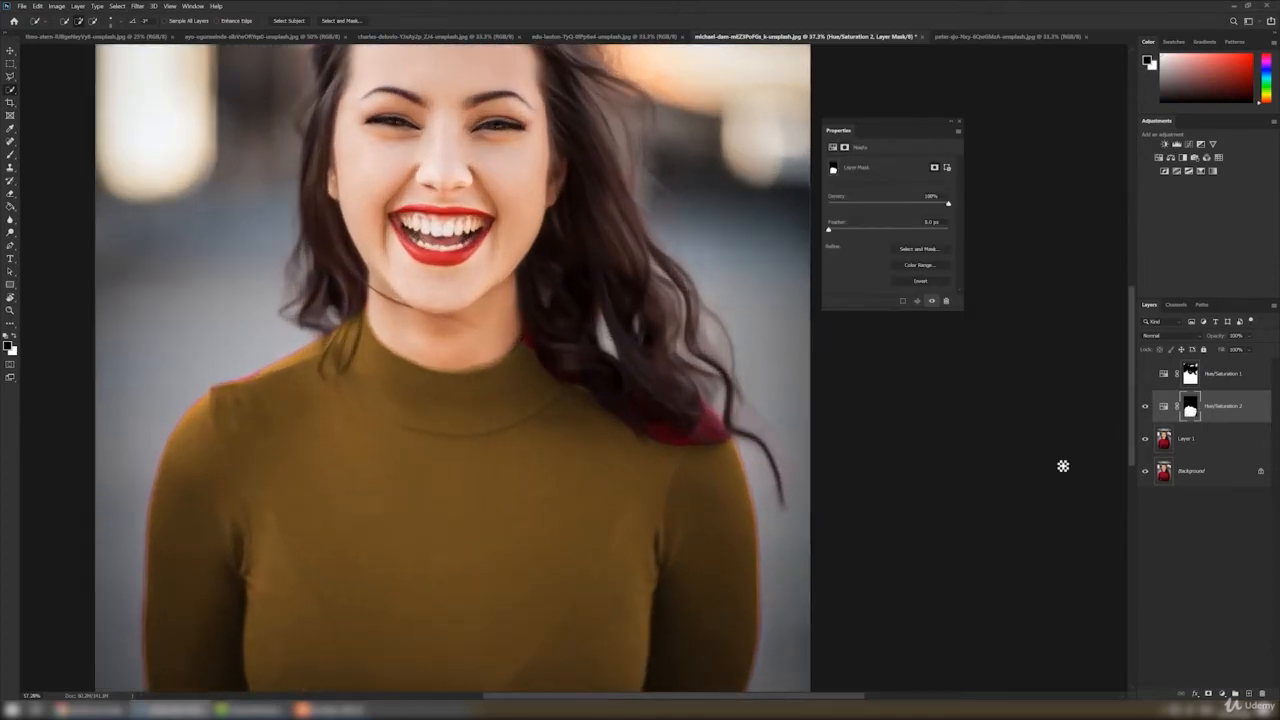
click(10, 155)
right_click(546, 400)
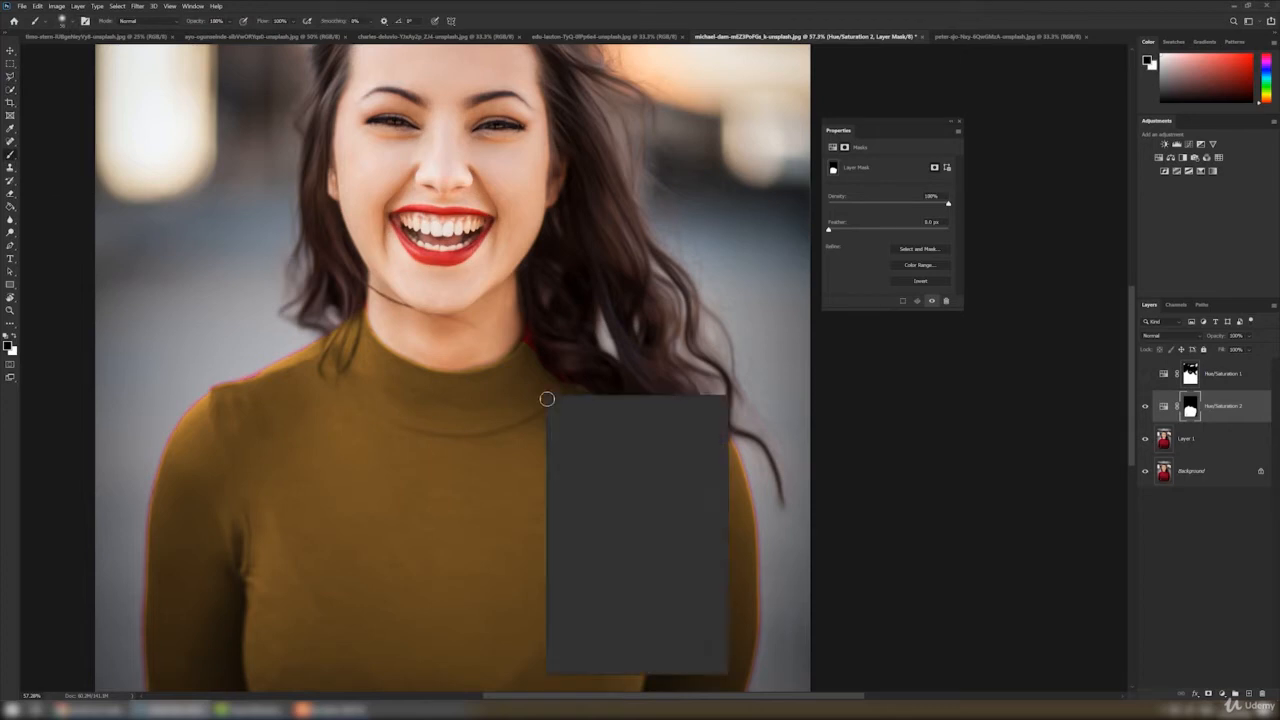
click(529, 331)
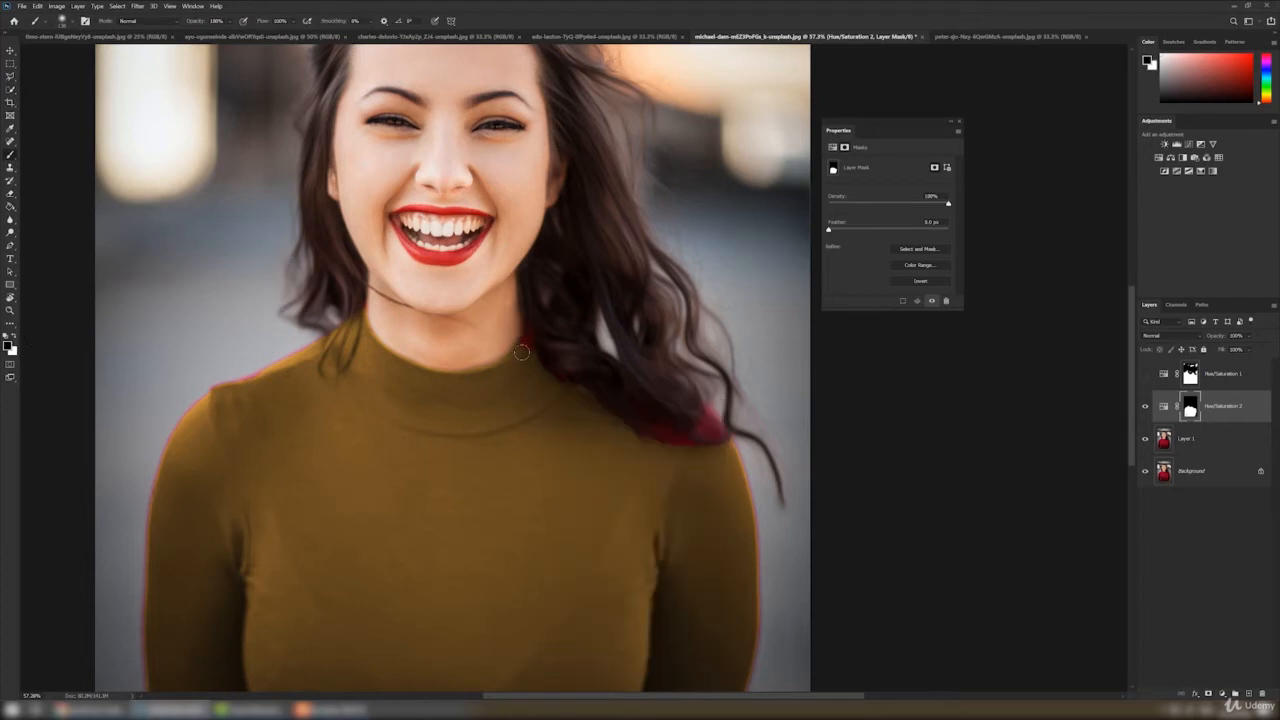
drag(522, 352, 531, 360)
click(14, 335)
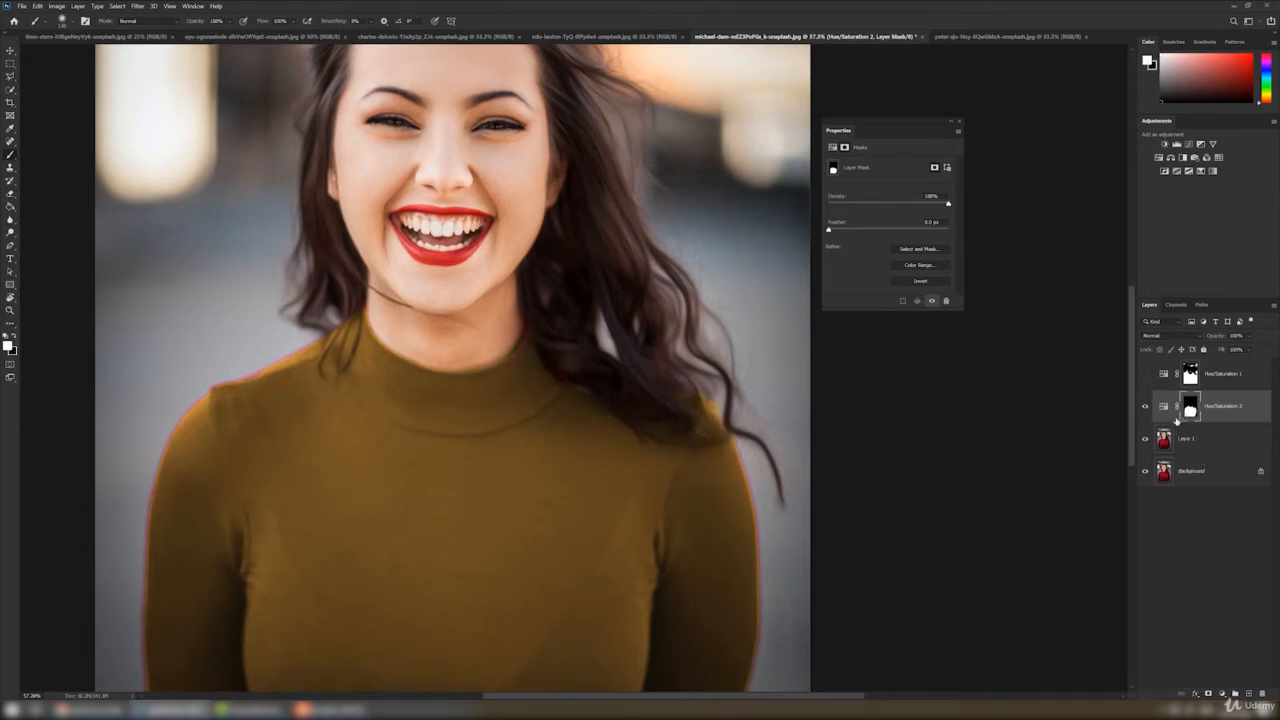
key(ctrl+0)
key(v)
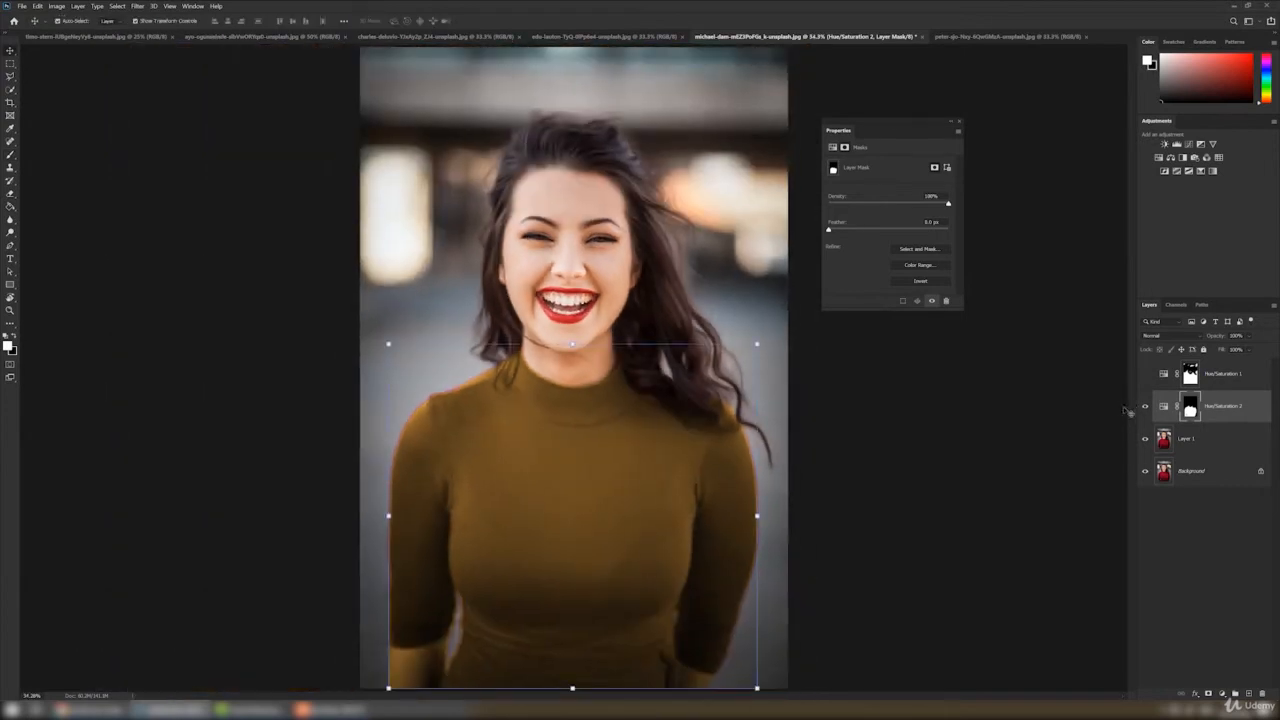
Step: Compare the recolored sweater with the original red by toggling Hue/Saturation 2, and turn both Hue/Saturation adjustments on
click(1146, 408)
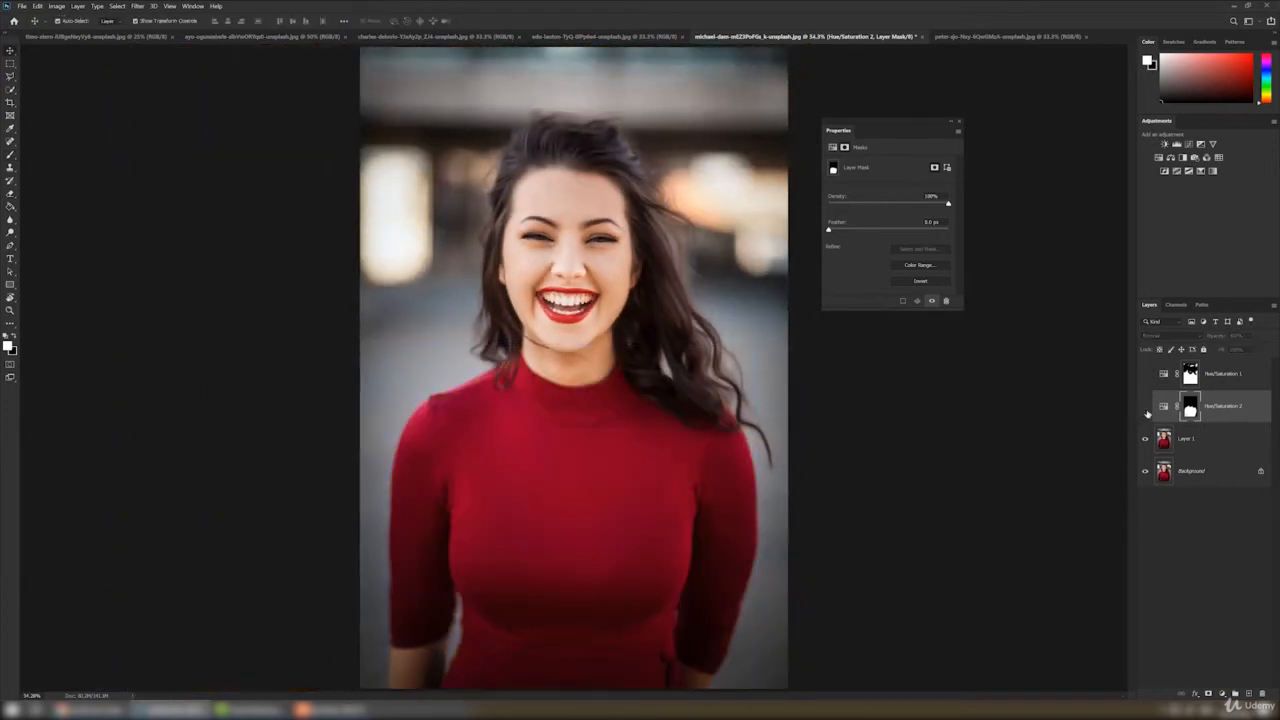
click(1145, 408)
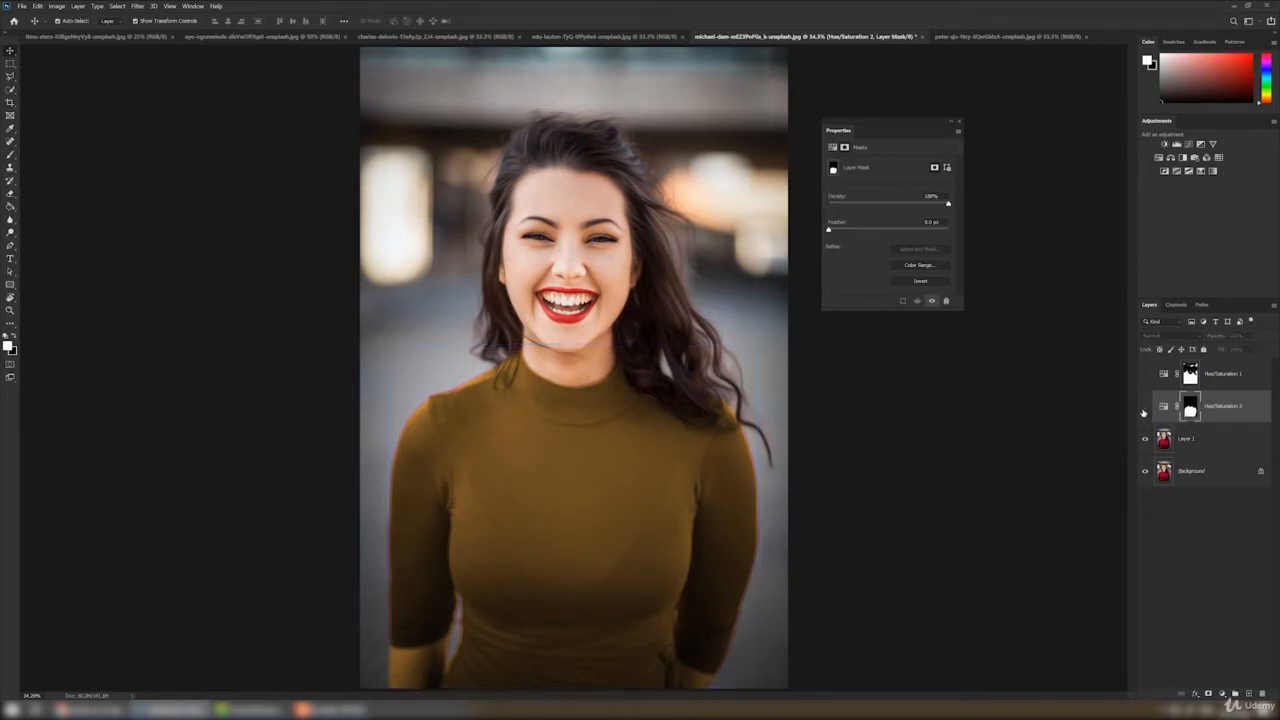
click(1145, 408)
click(1145, 408)
click(1145, 408)
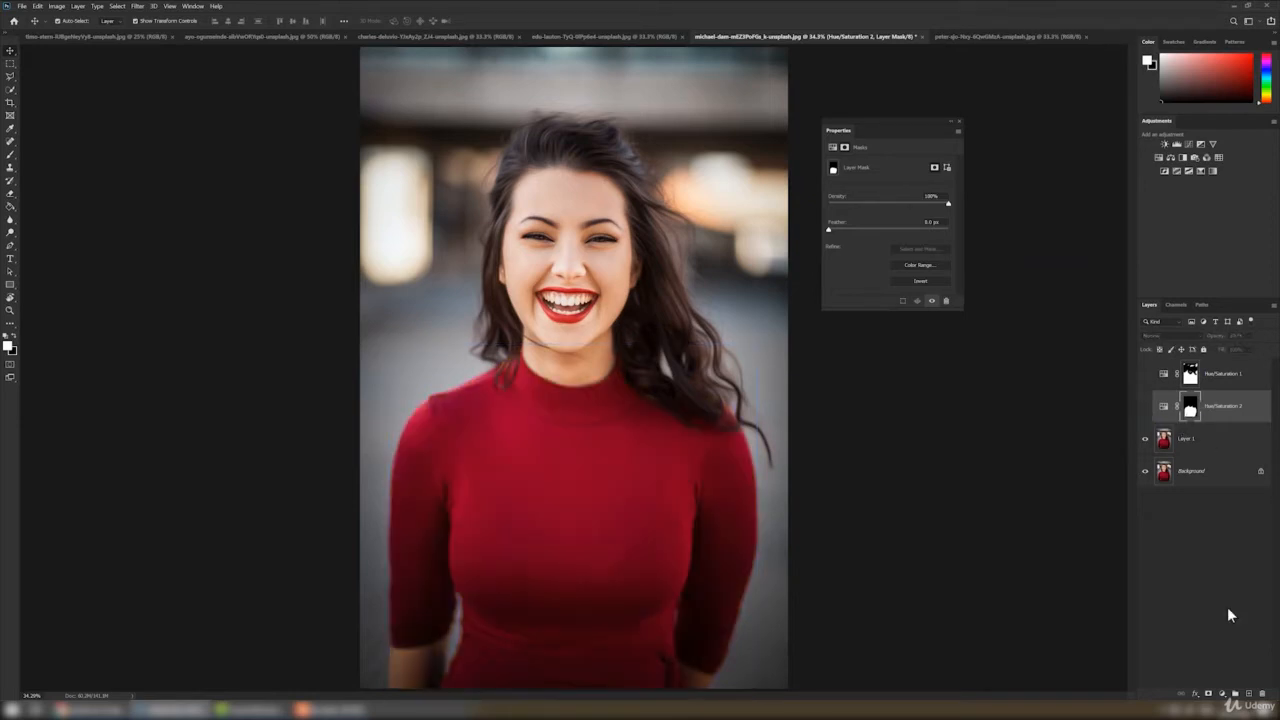
click(1222, 693)
key(Escape)
click(1145, 406)
click(1145, 373)
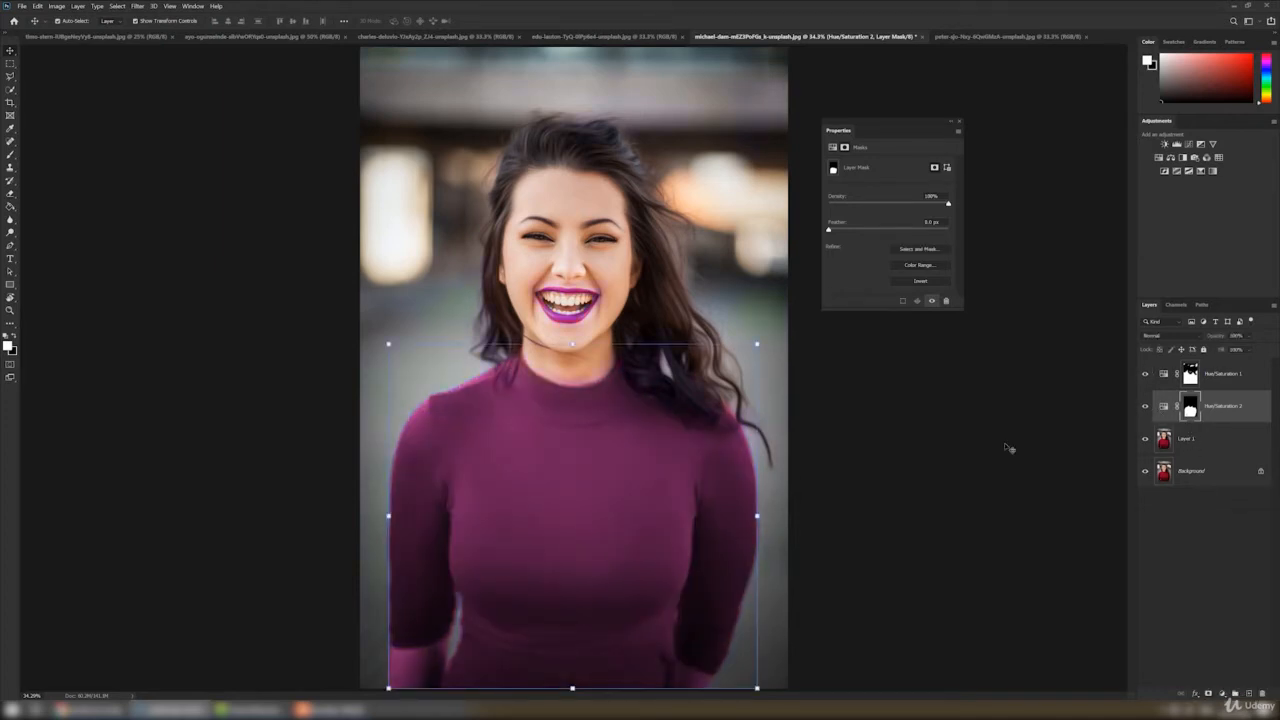
click(1008, 448)
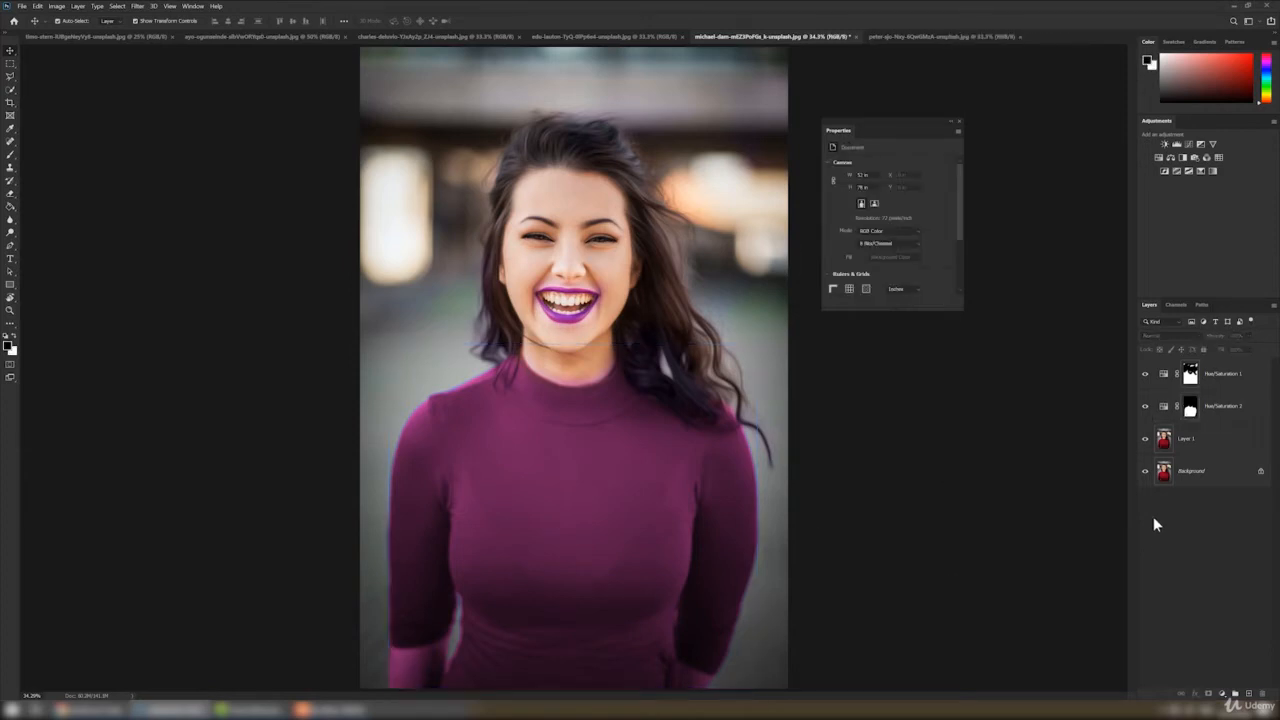
Step: Paint black with a soft round Brush on the Hue/Saturation 2 mask over the forearm skin below the sleeve, and hide Hue/Saturation 1
click(1191, 408)
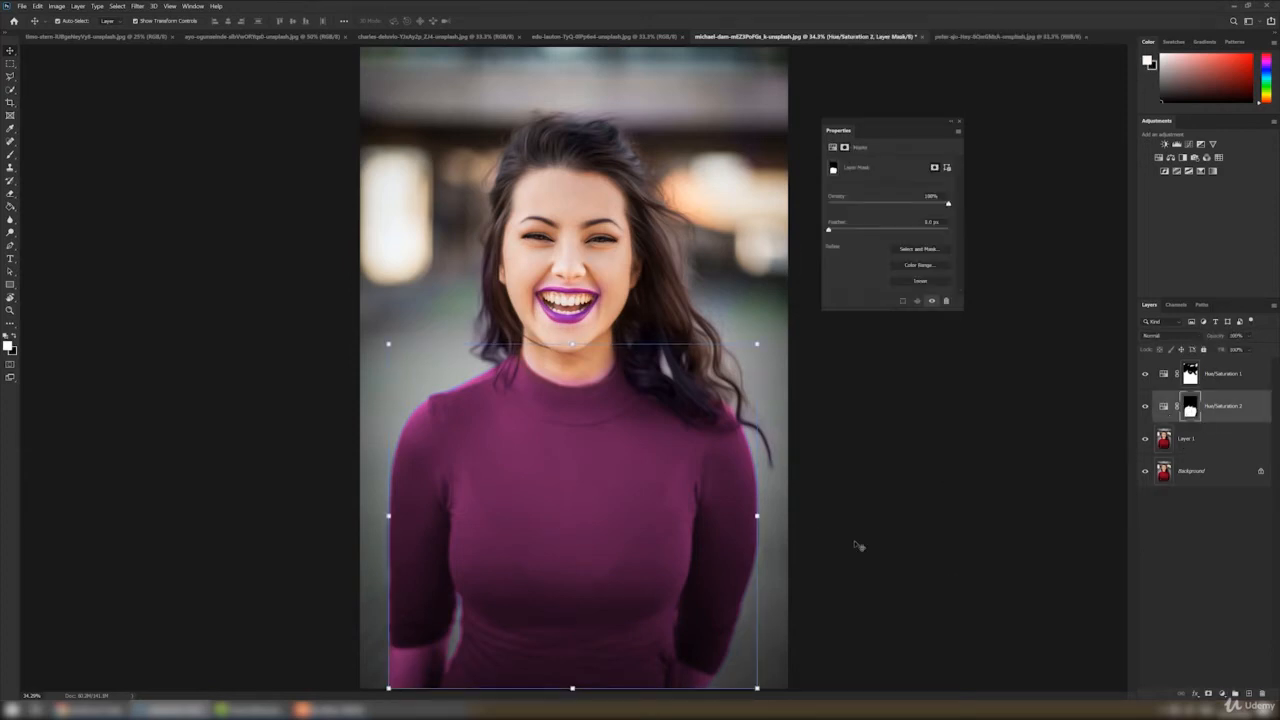
click(9, 154)
click(36, 155)
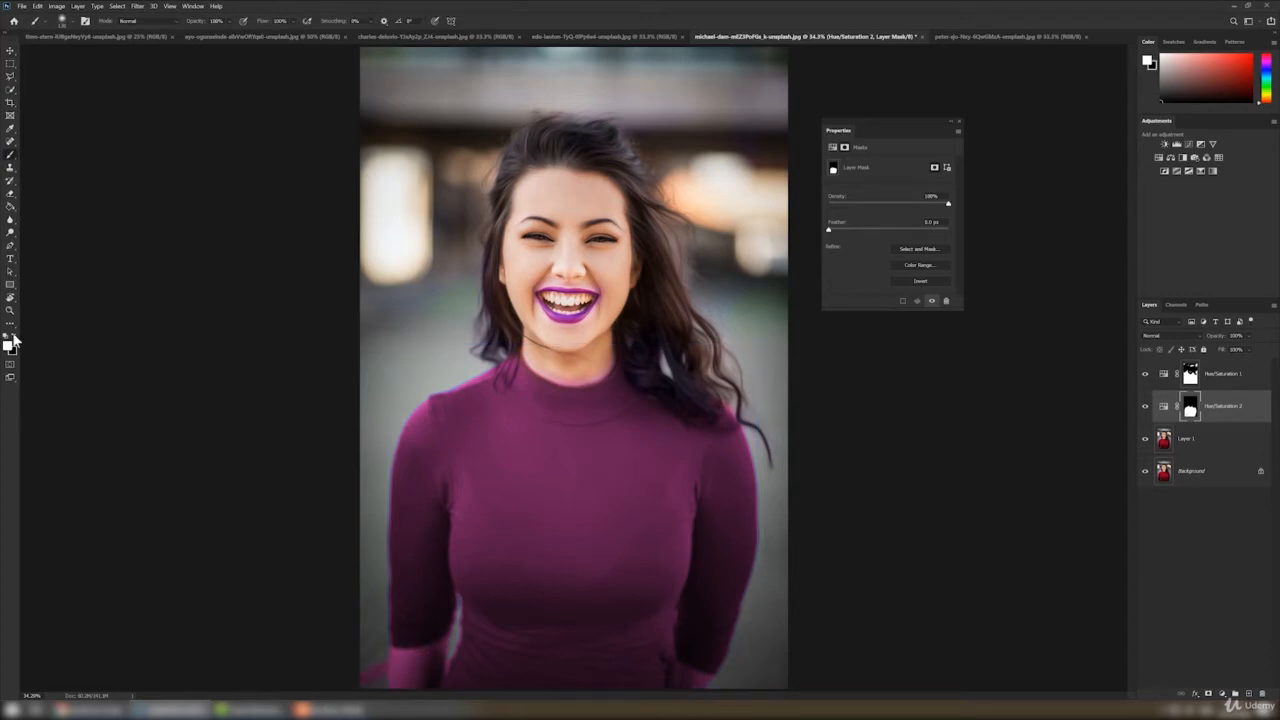
right_click(478, 479)
drag(566, 447, 571, 447)
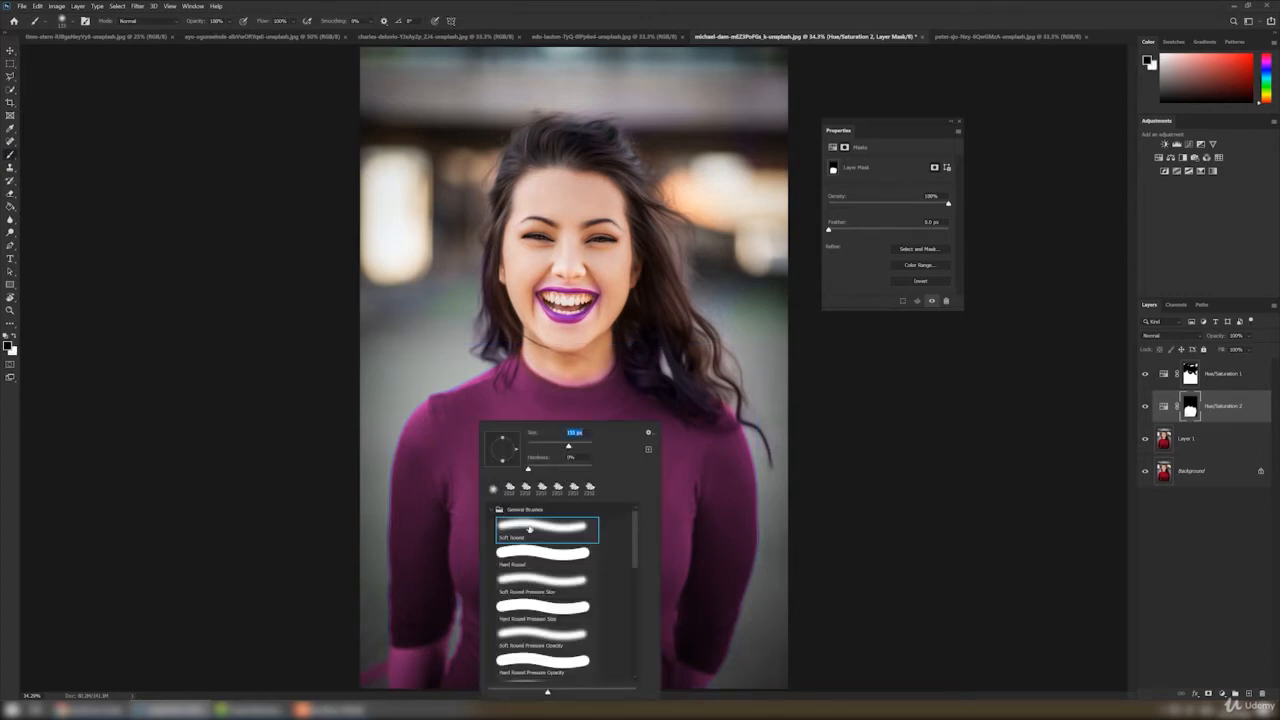
key(Return)
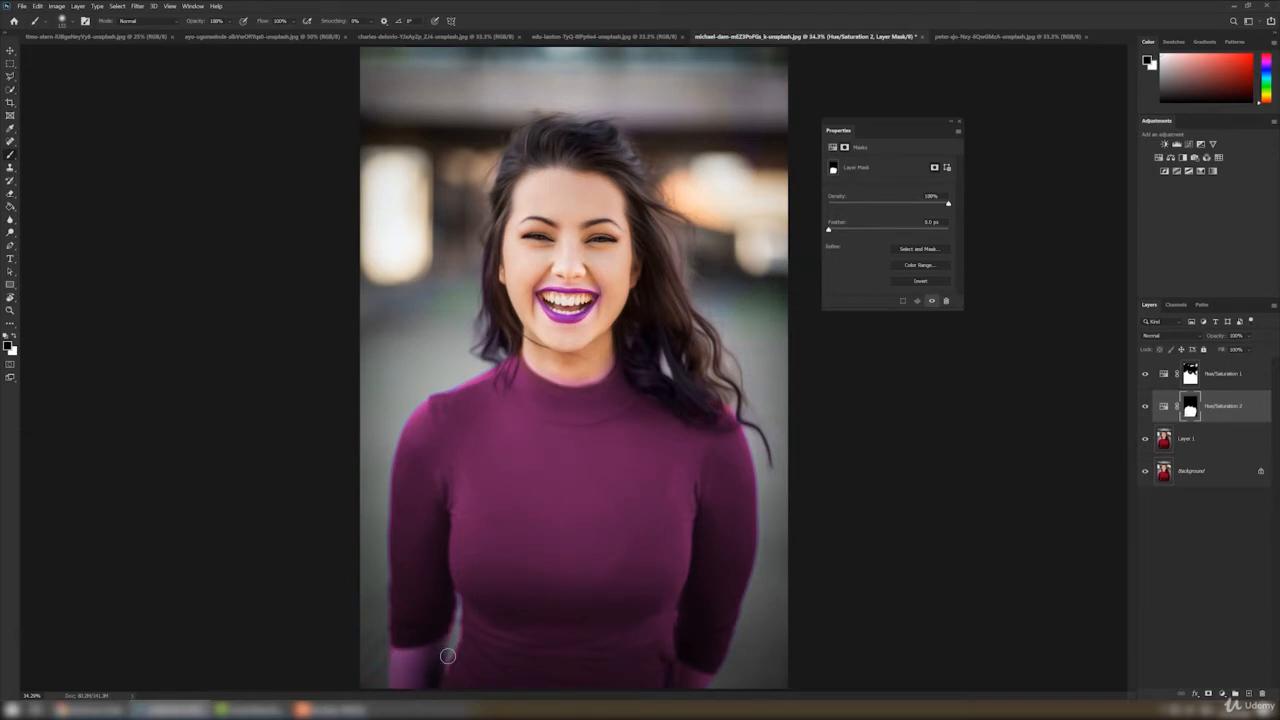
click(1145, 374)
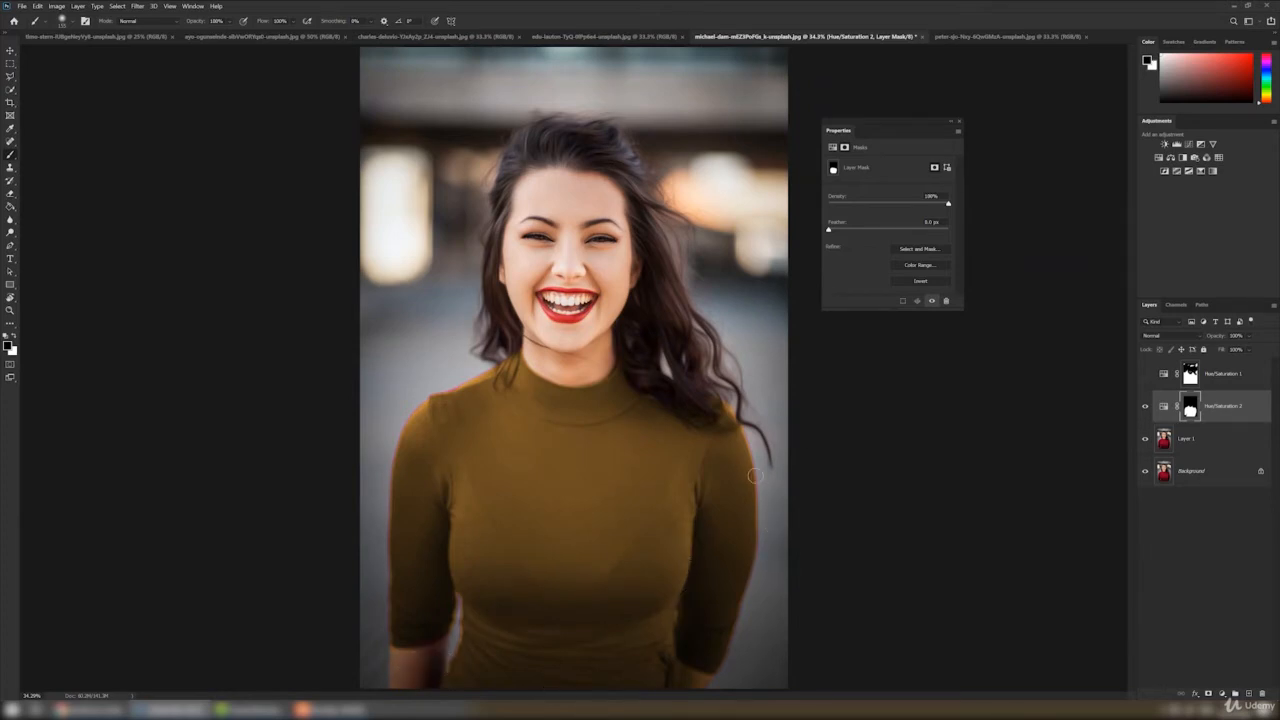
Step: Switch to the black-and-white portrait, add a Hue/Saturation adjustment layer, enable Colorize, and adjust its hue and saturation
click(962, 37)
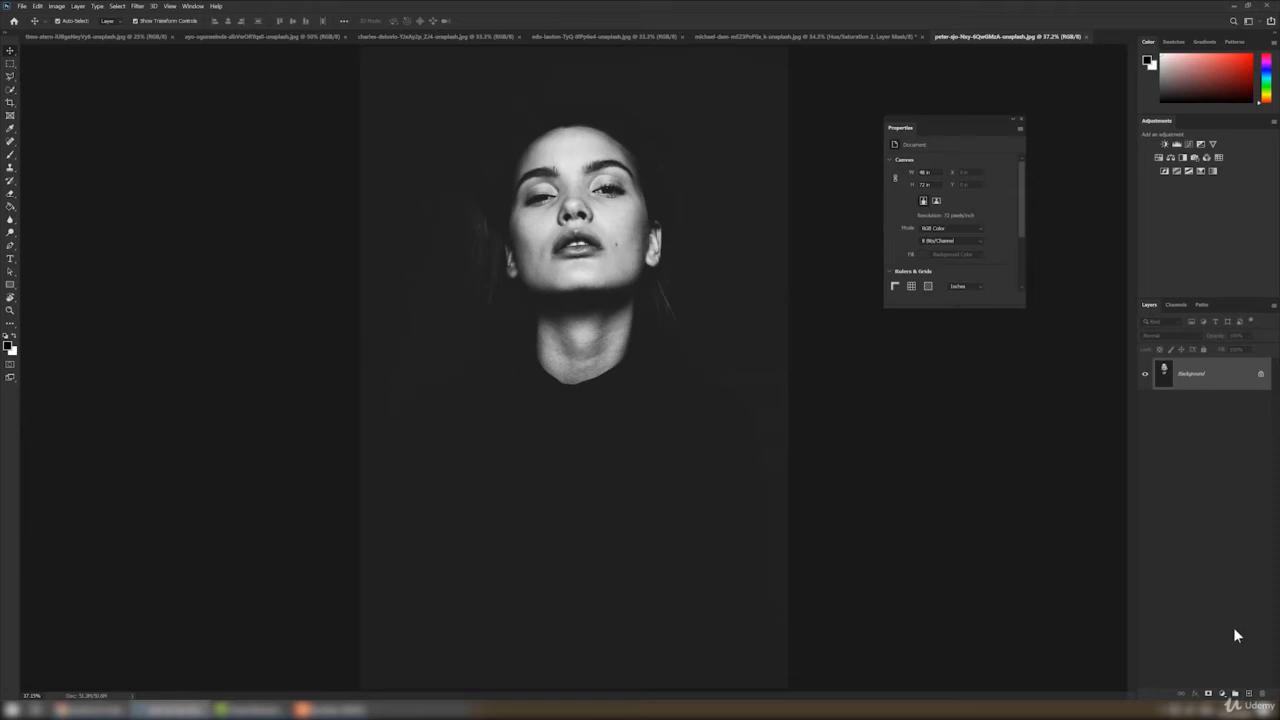
click(1223, 694)
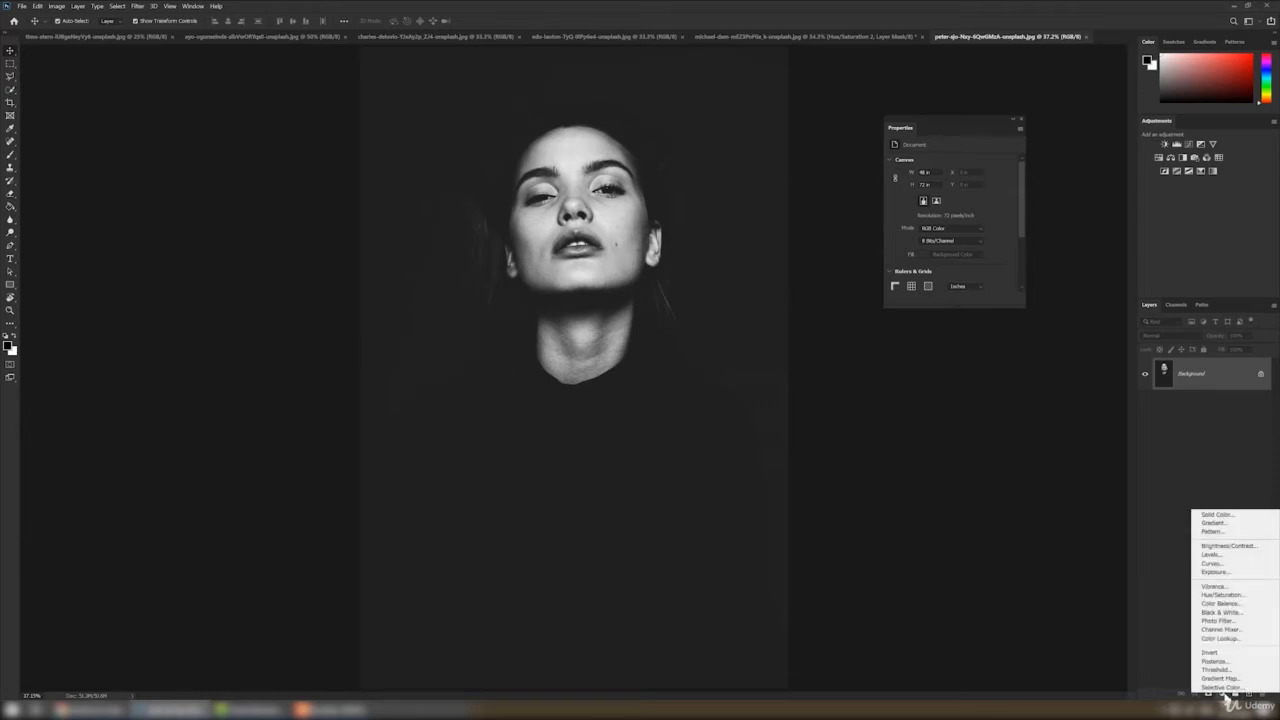
click(1223, 595)
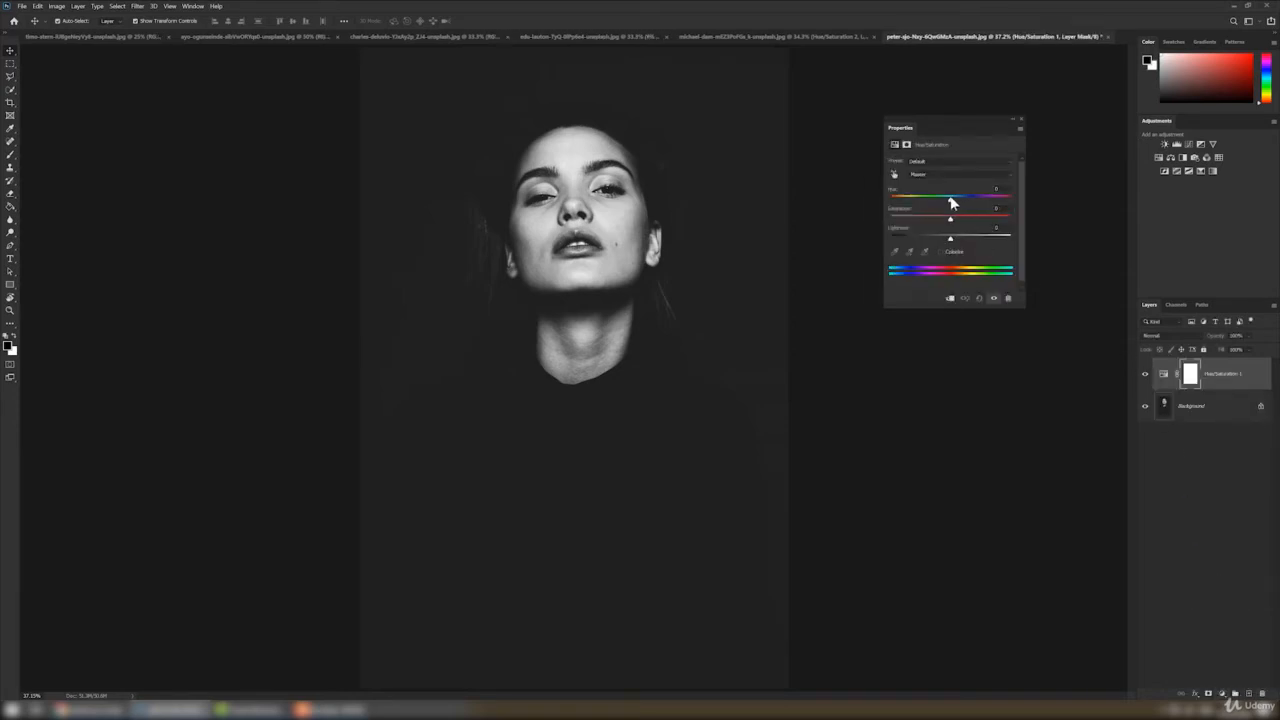
drag(951, 199, 912, 203)
click(940, 252)
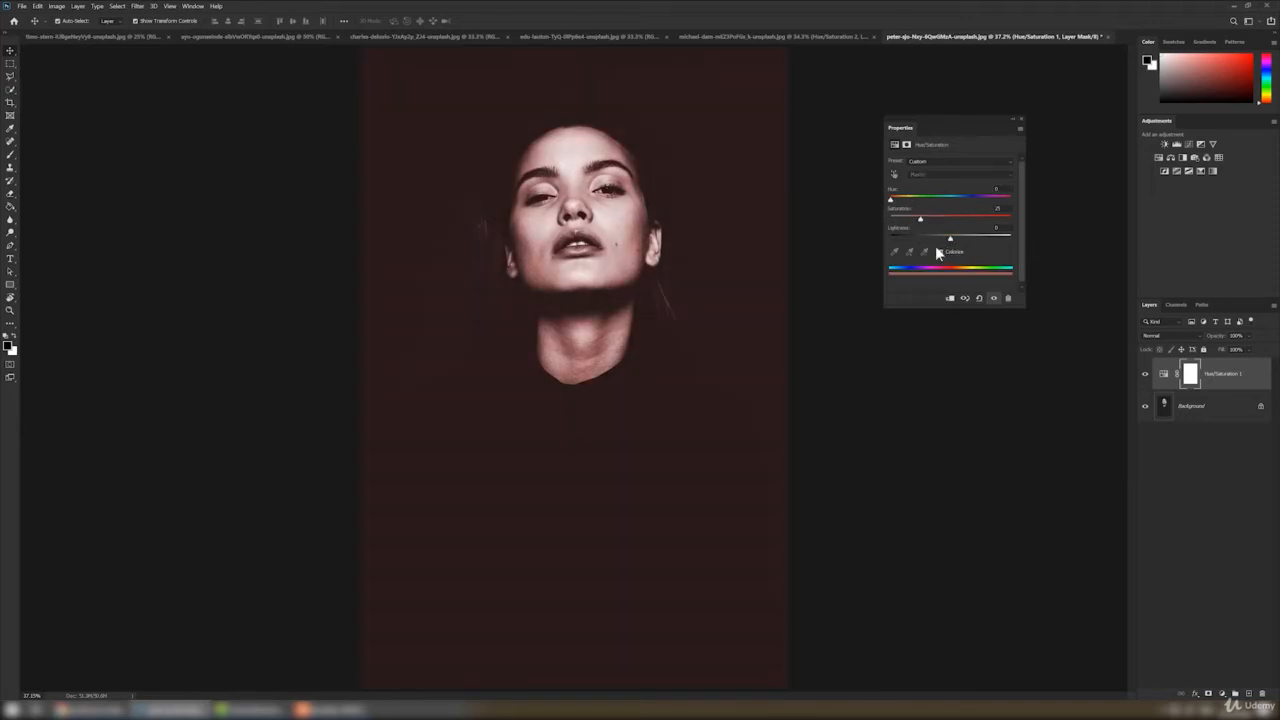
drag(892, 201, 934, 224)
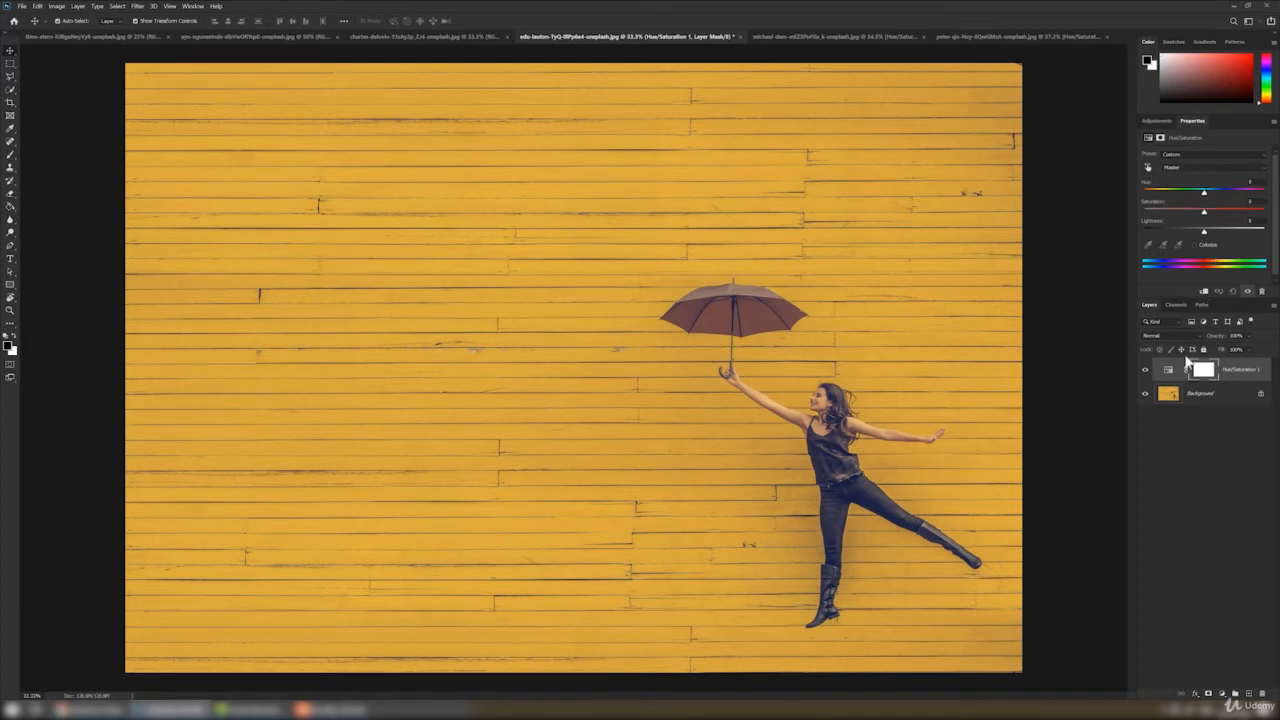
Step: Hide Hue/Saturation 1 in the umbrella photo and add an Exposure adjustment with raised exposure, slightly lowered offset and gamma correction 0.91
click(1145, 370)
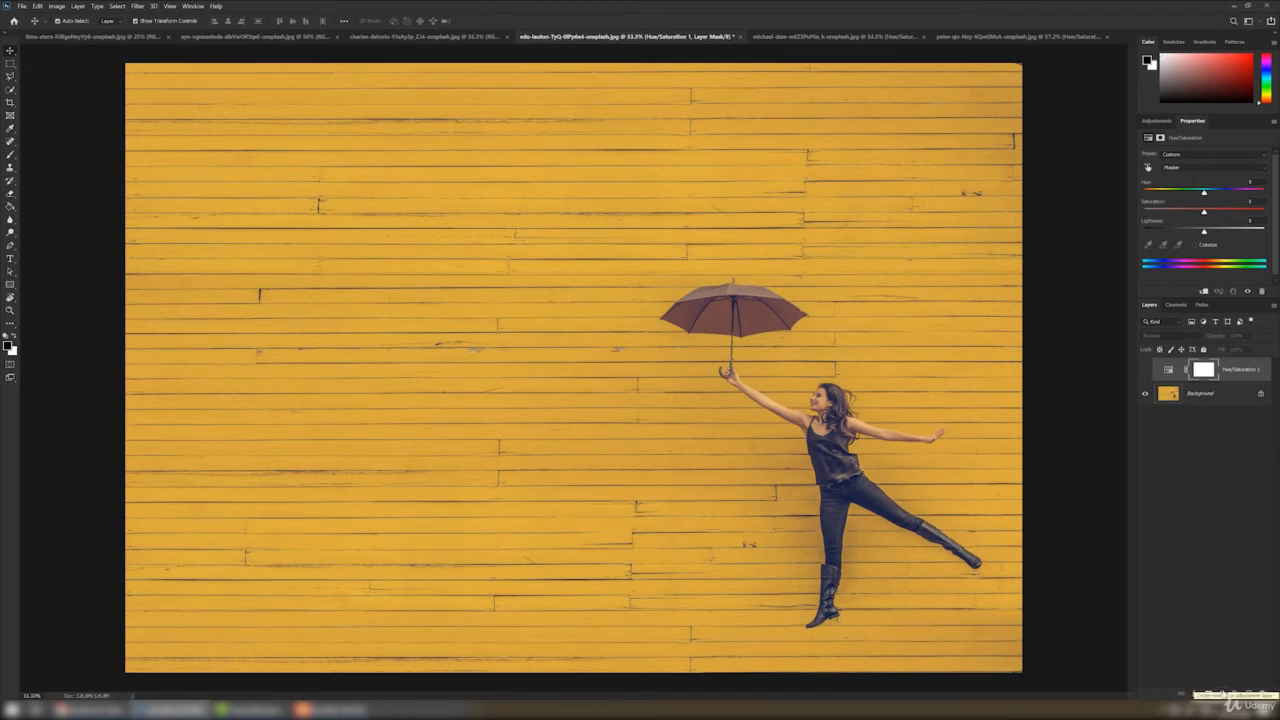
click(1222, 692)
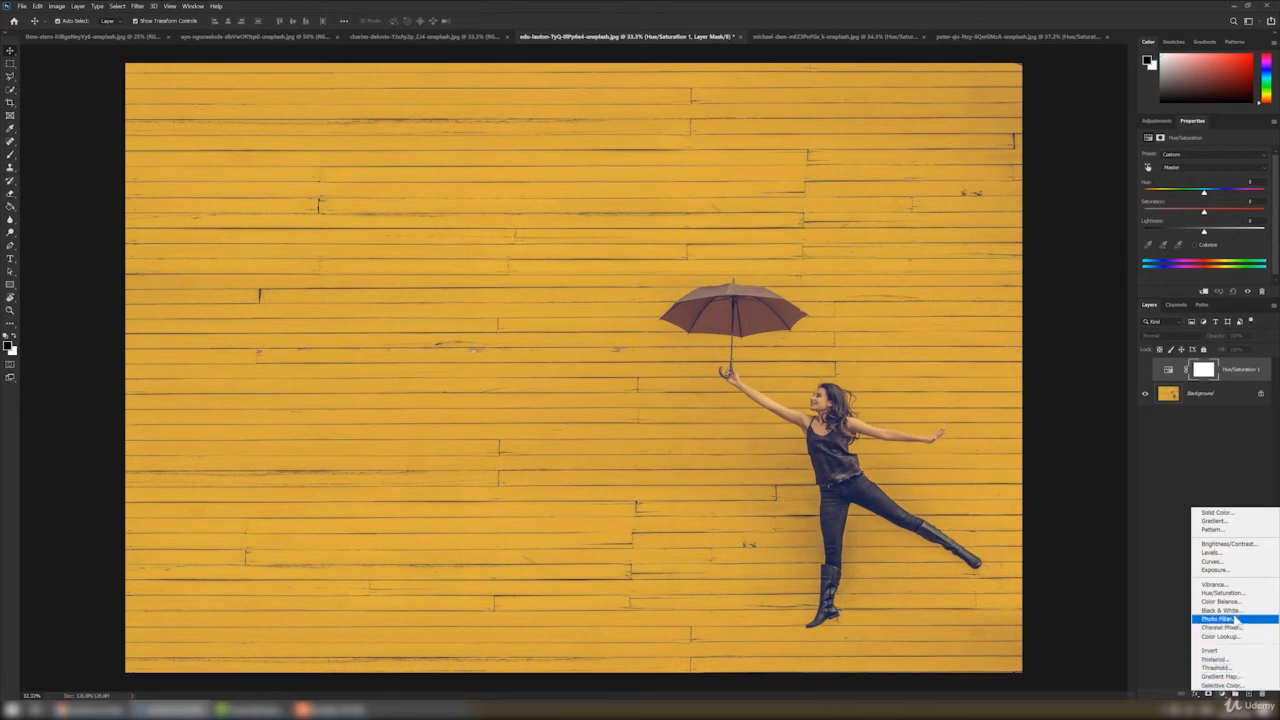
click(1215, 570)
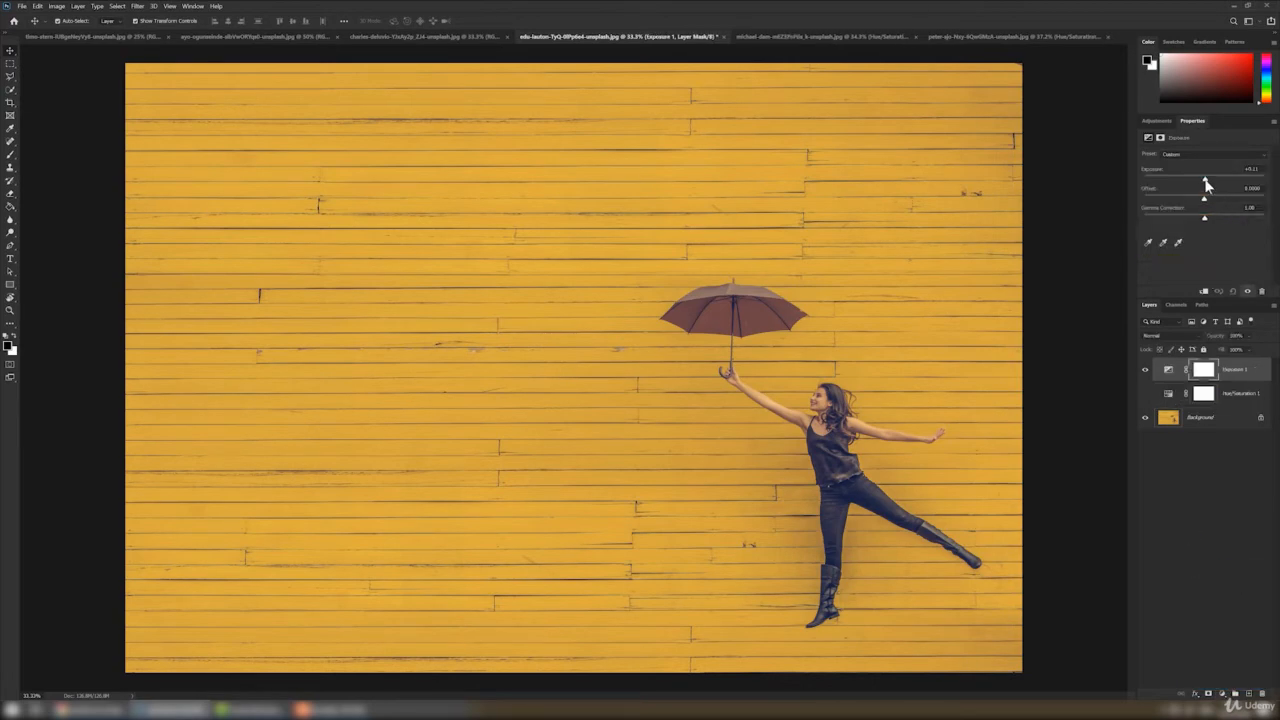
drag(1207, 185, 1208, 222)
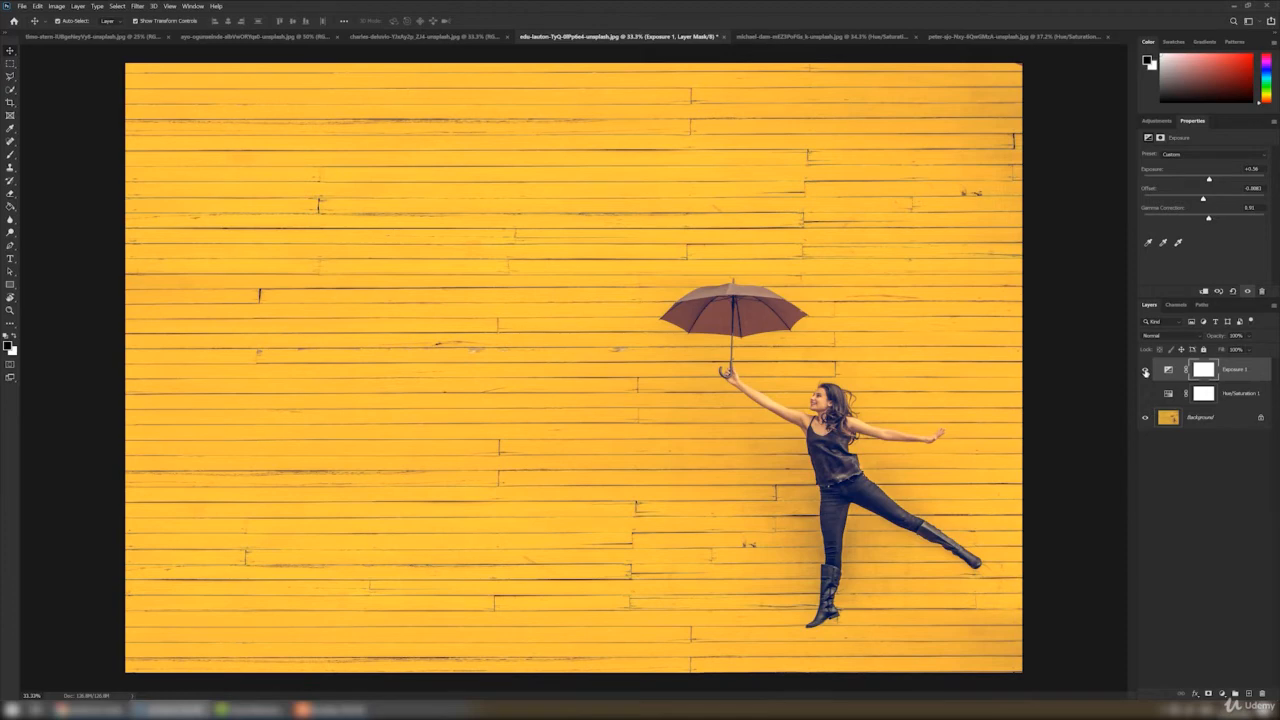
Step: Toggle the Exposure 1 layer's visibility to compare the umbrella photo before and after the adjustment
click(1146, 372)
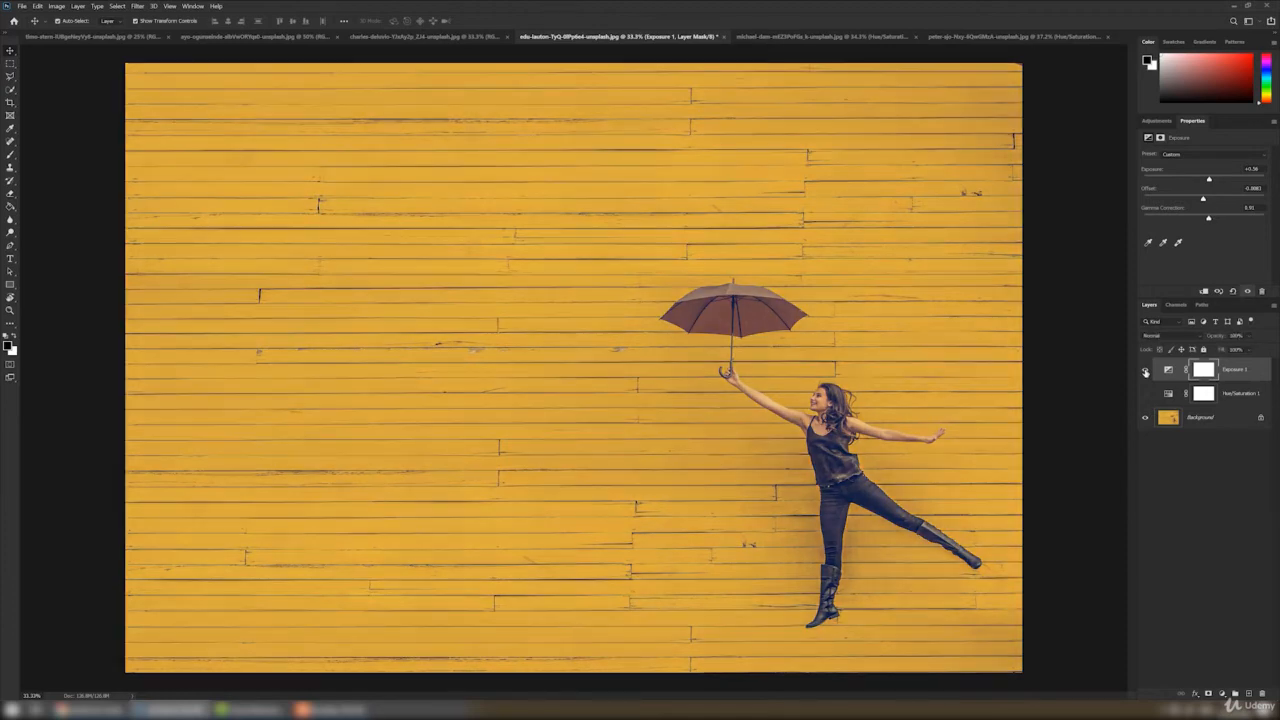
click(1146, 372)
click(1146, 372)
click(1146, 372)
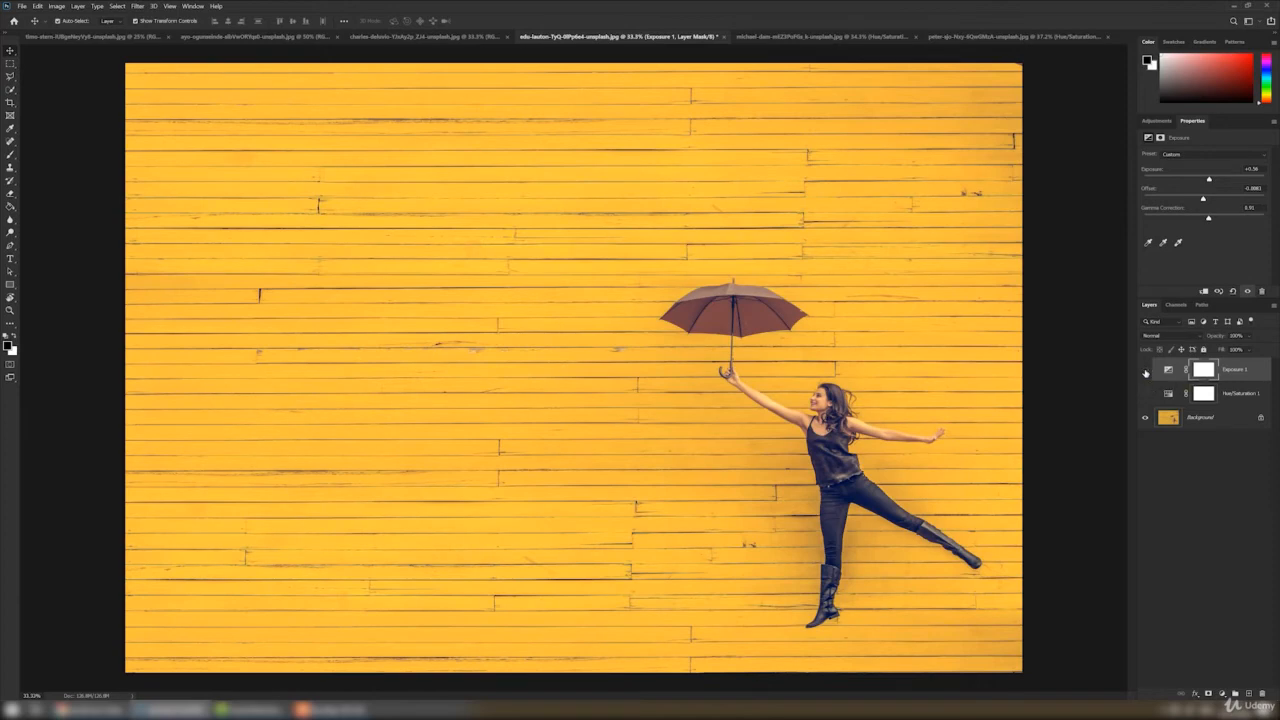
click(1146, 372)
click(1146, 372)
Step: Switch to the wooden hand photo and select the hand with the Quick Selection tool
click(378, 36)
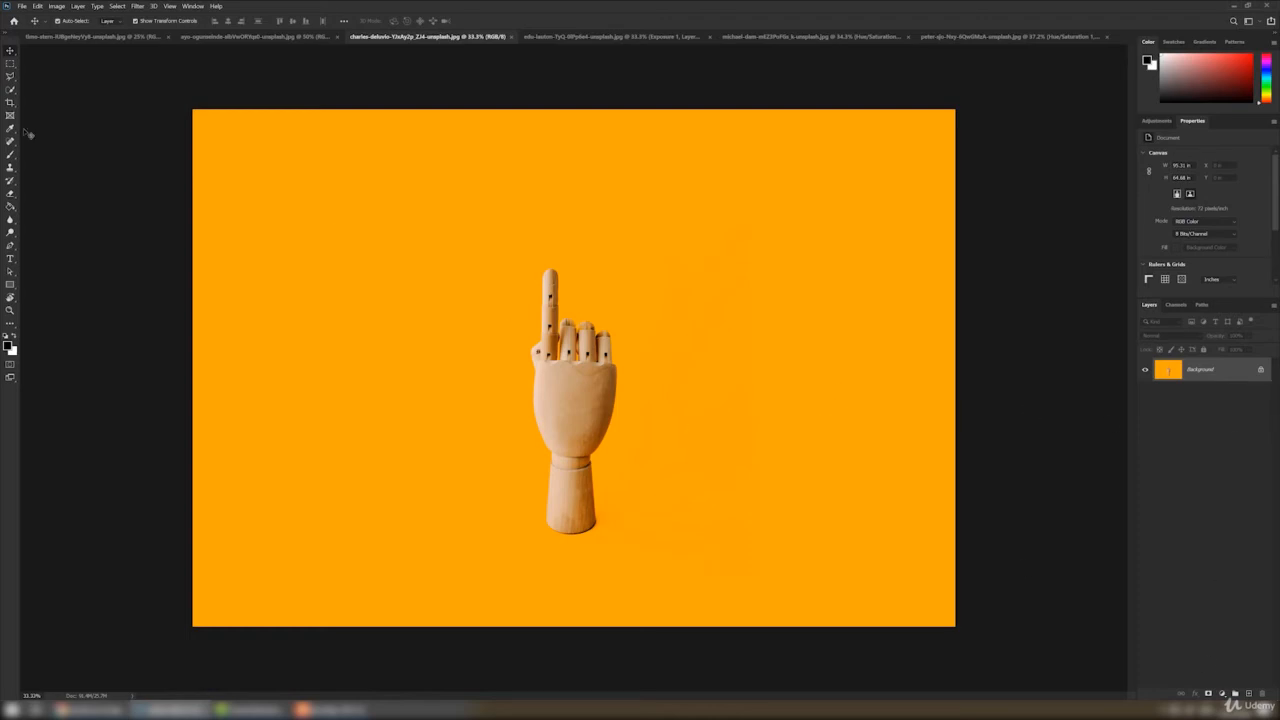
click(10, 89)
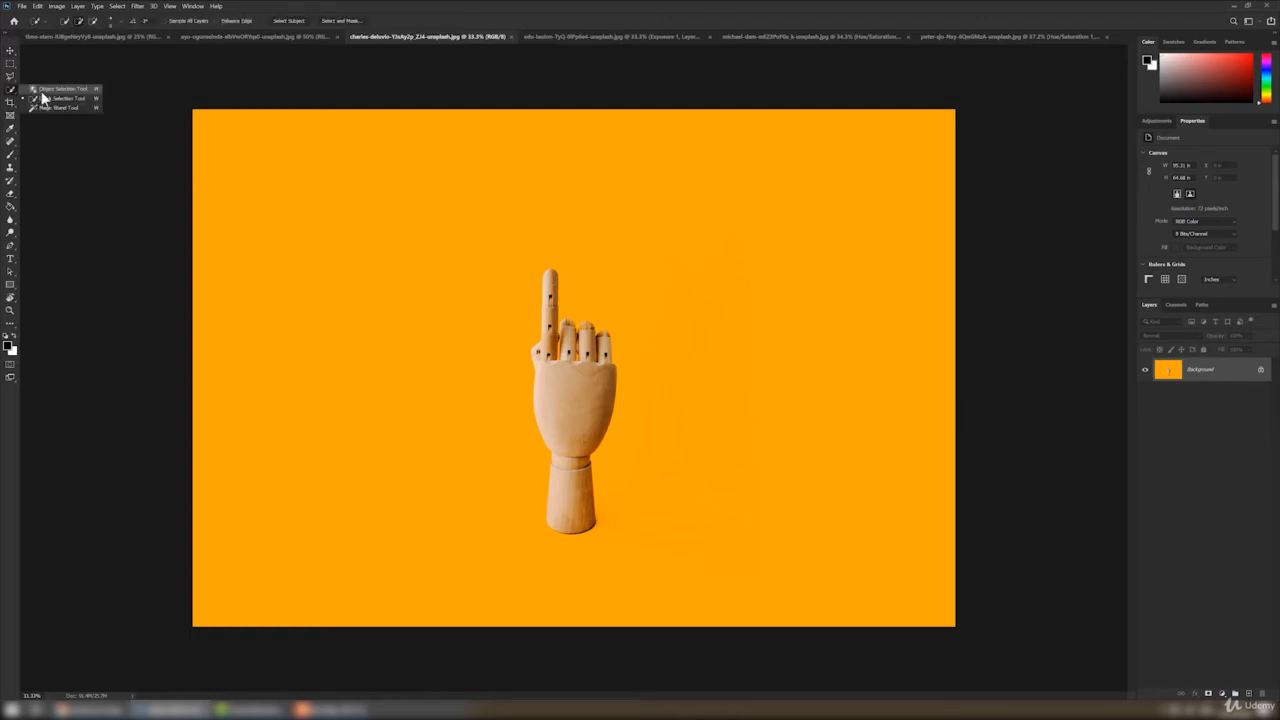
click(44, 98)
click(577, 390)
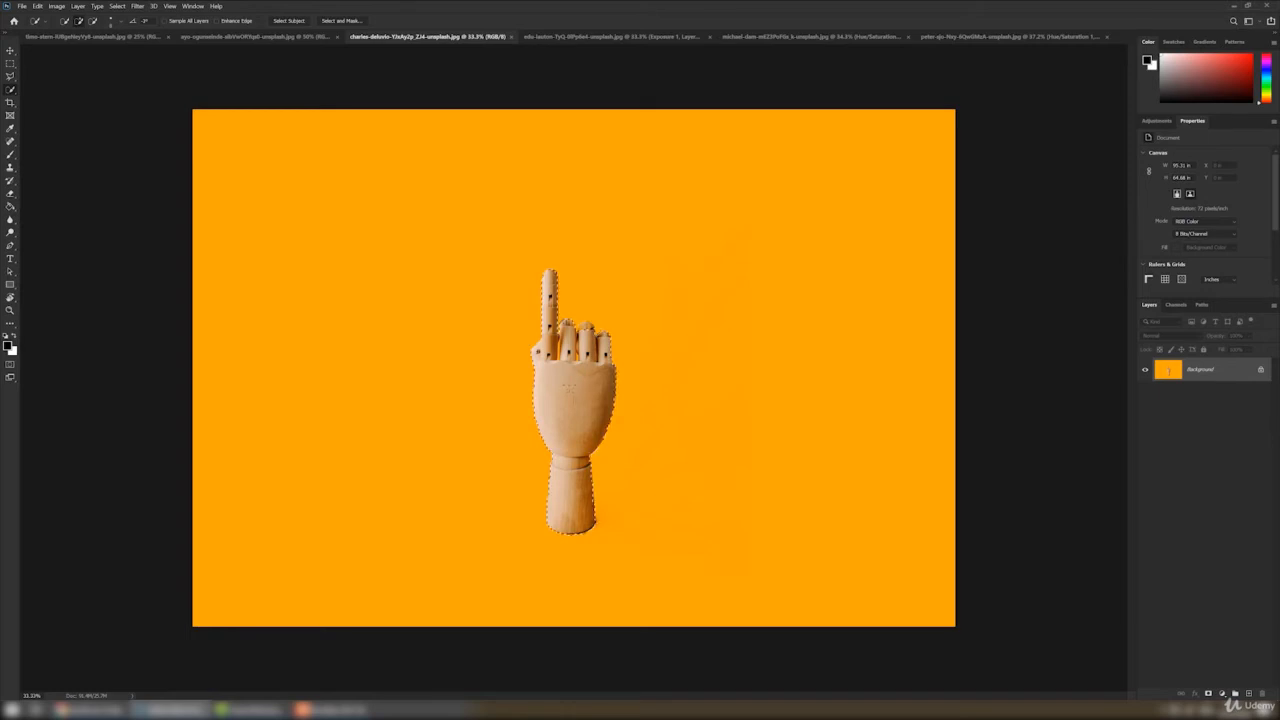
click(1222, 693)
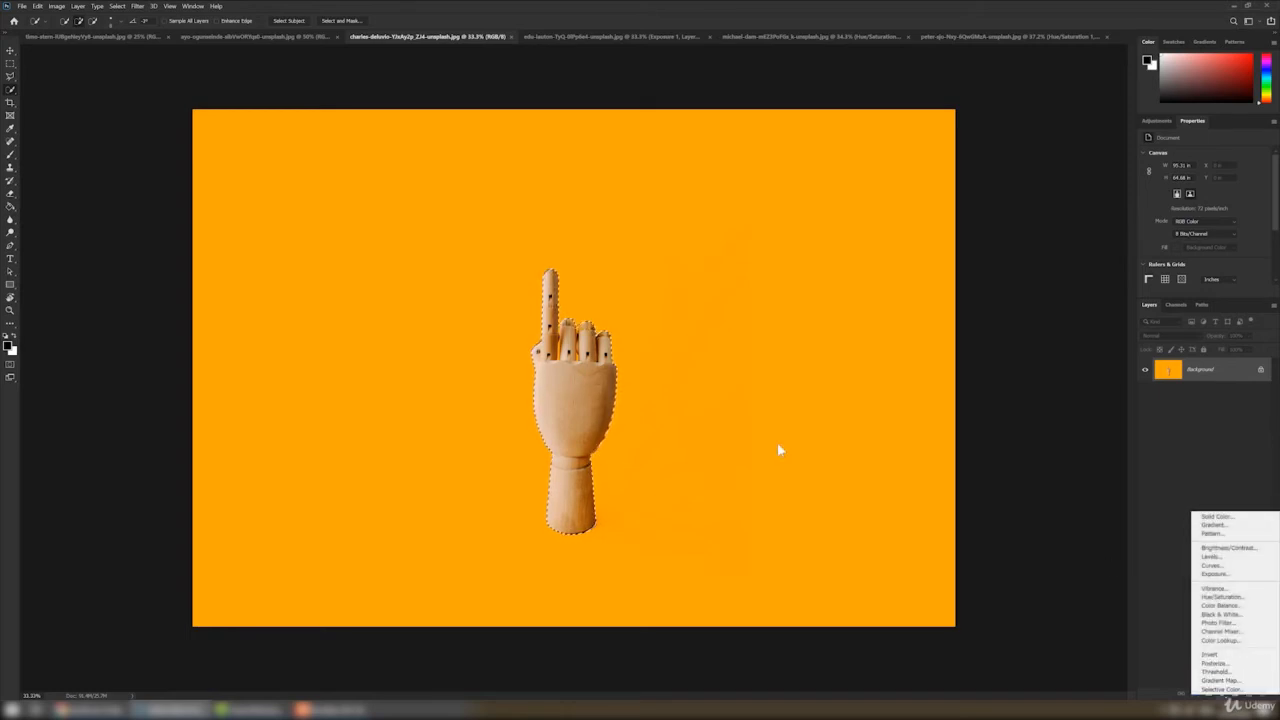
click(567, 388)
Step: Add a Hue/Saturation adjustment layer masked to the wooden hand, try a slight hue shift and undo it
click(1221, 694)
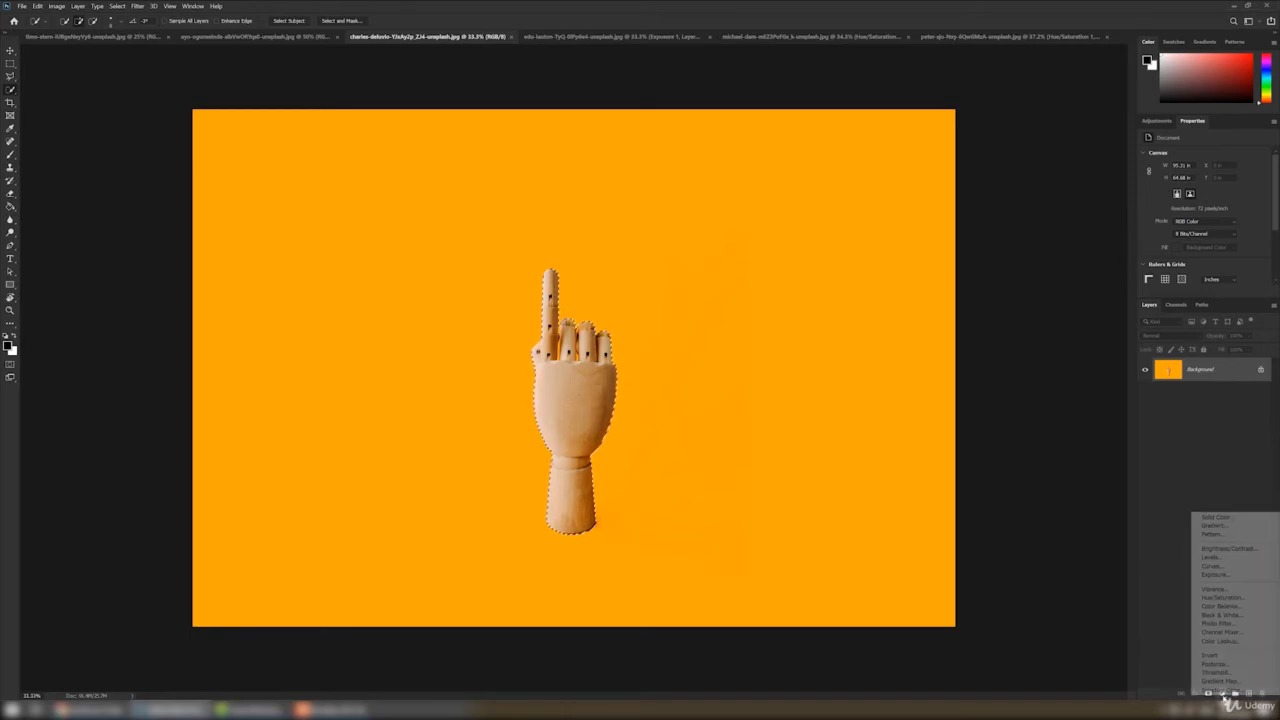
click(1226, 597)
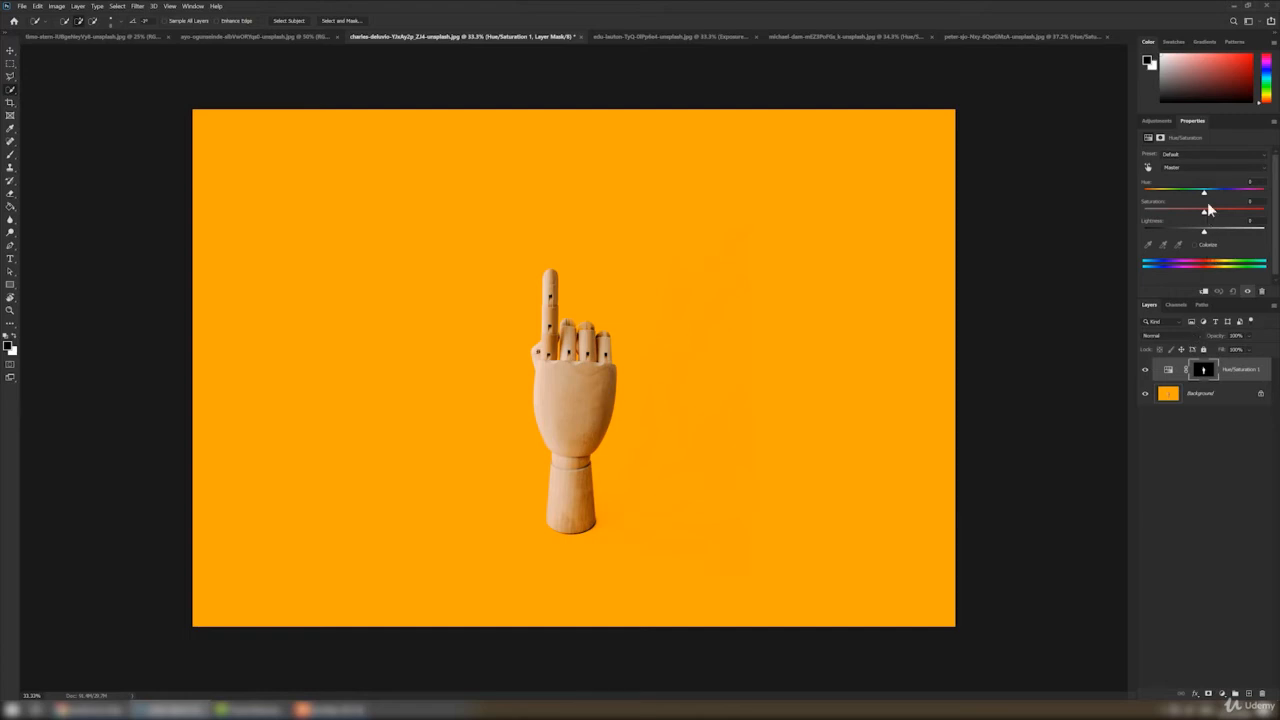
drag(1203, 193, 1197, 193)
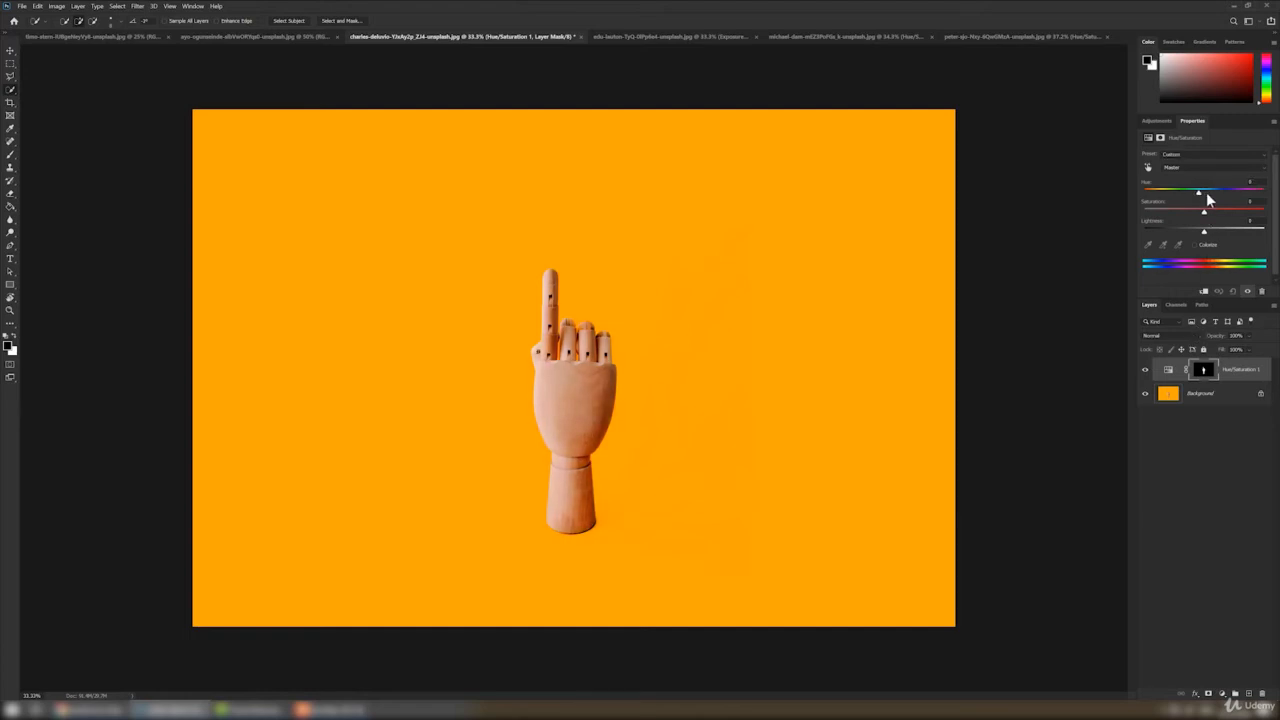
key(ctrl+z)
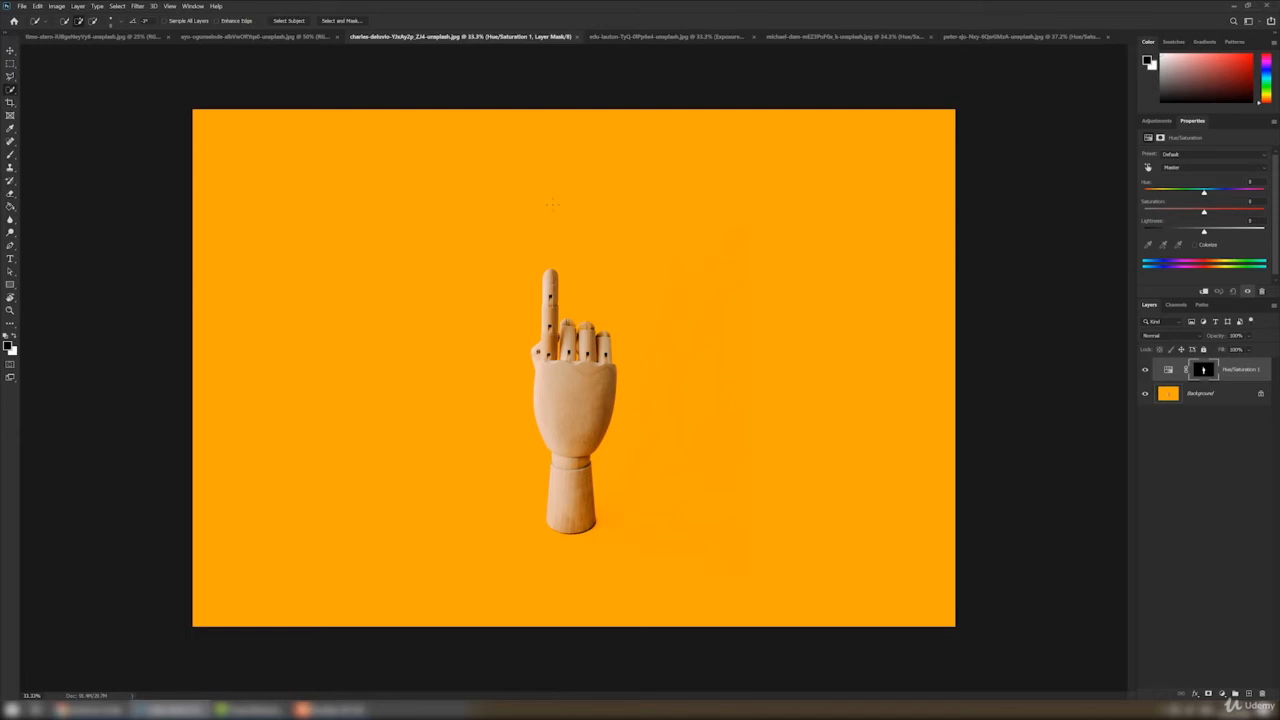
Step: Invert the Hue/Saturation 1 mask to target the background, and shift it to red with saturation +12 and lightness -8
click(1203, 368)
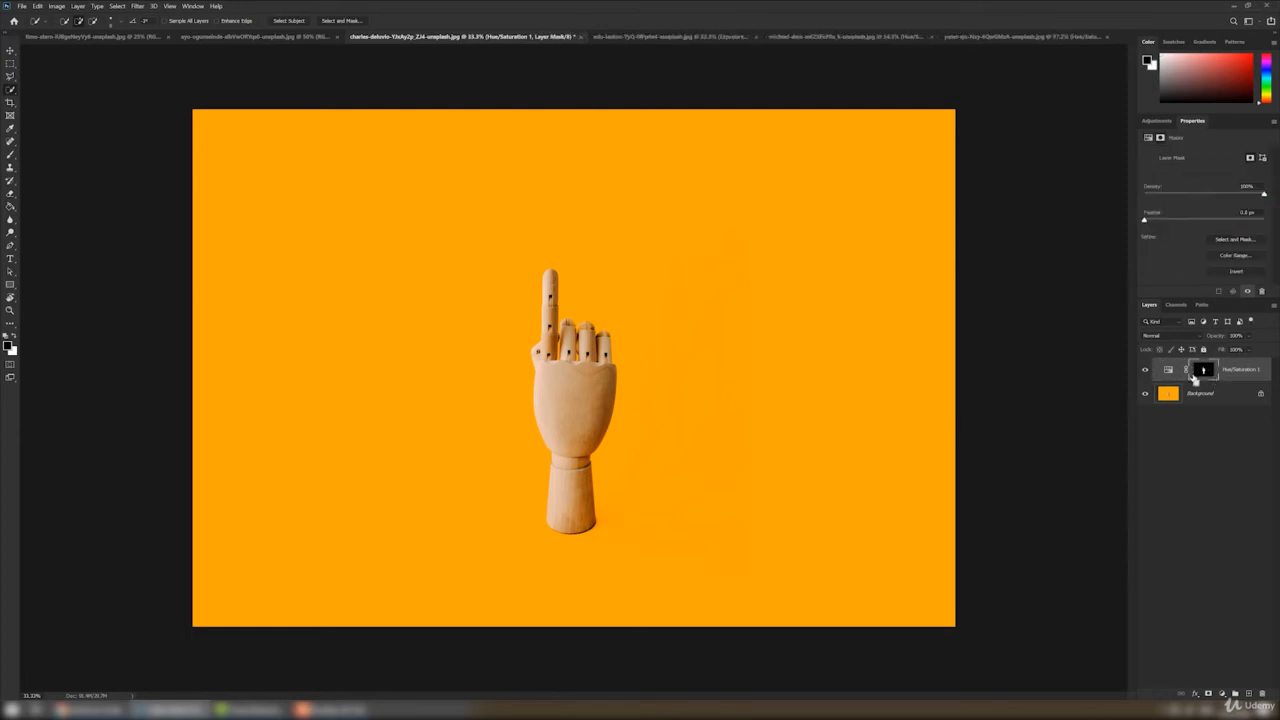
key(ctrl+i)
click(1168, 370)
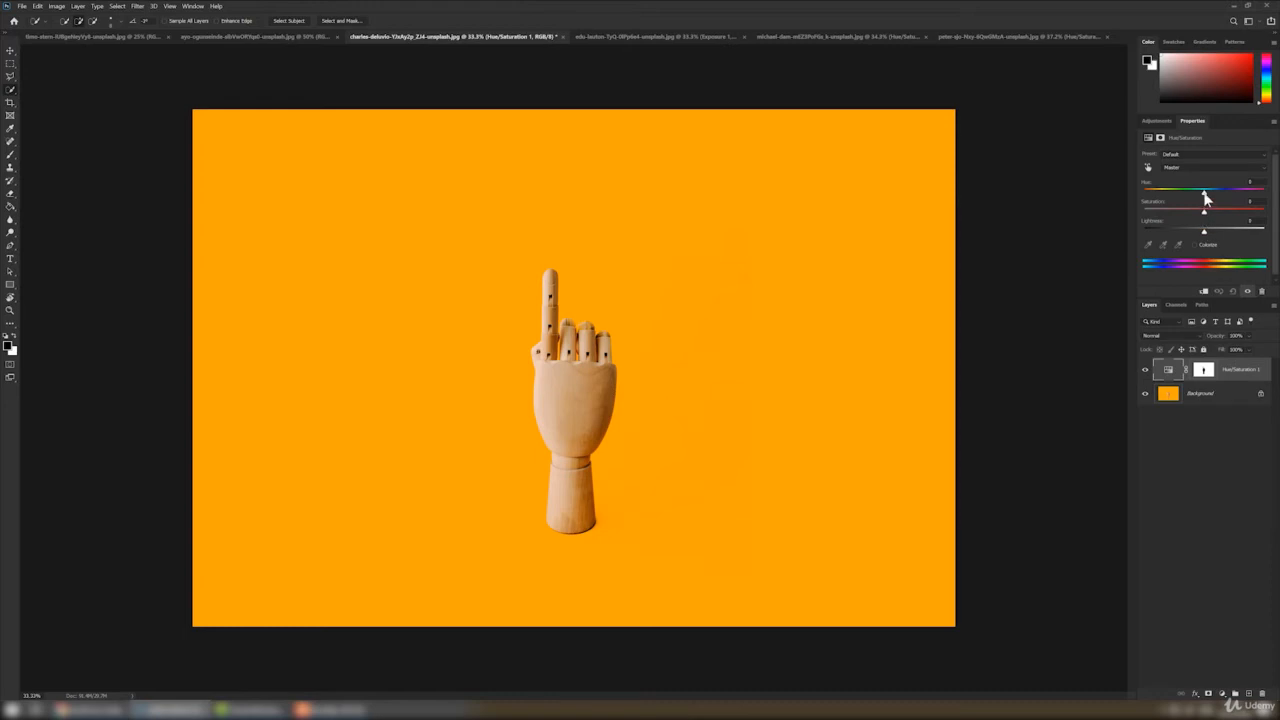
drag(1203, 193, 1199, 233)
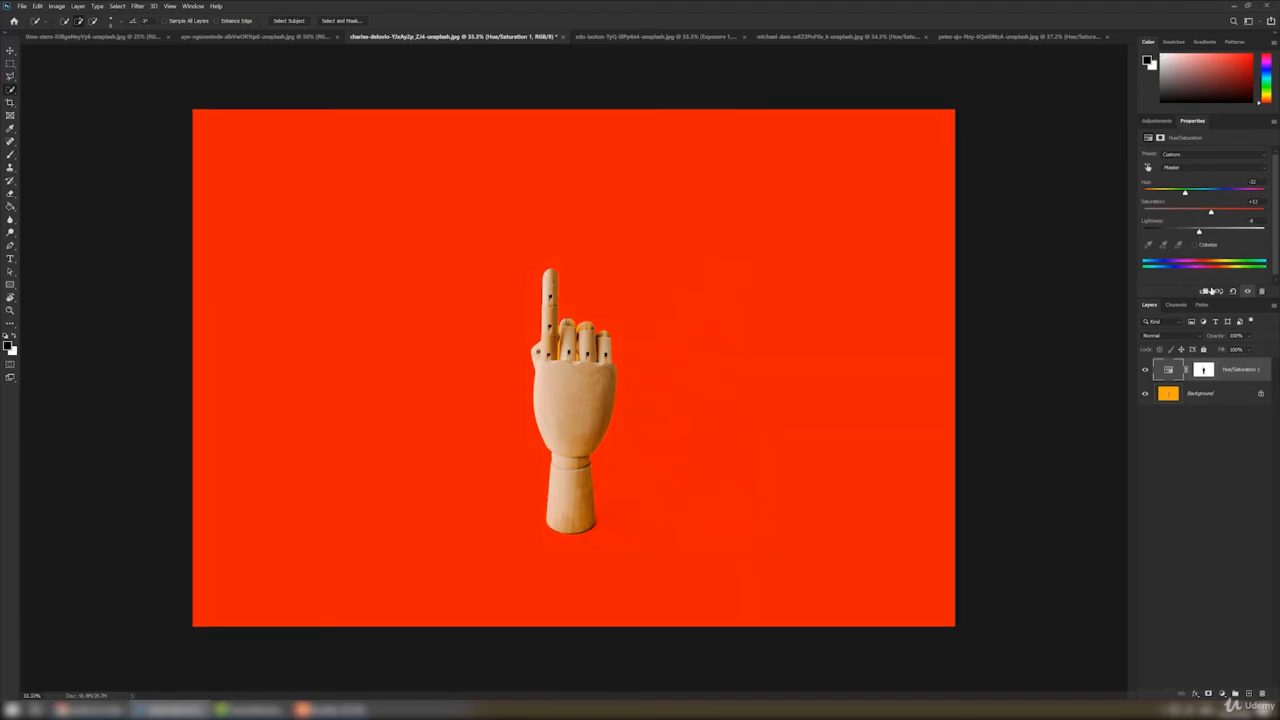
Step: Colorize the background a muted brown with hue about 26 and saturation about 29, and hide the adjustment to compare with the original
click(1196, 245)
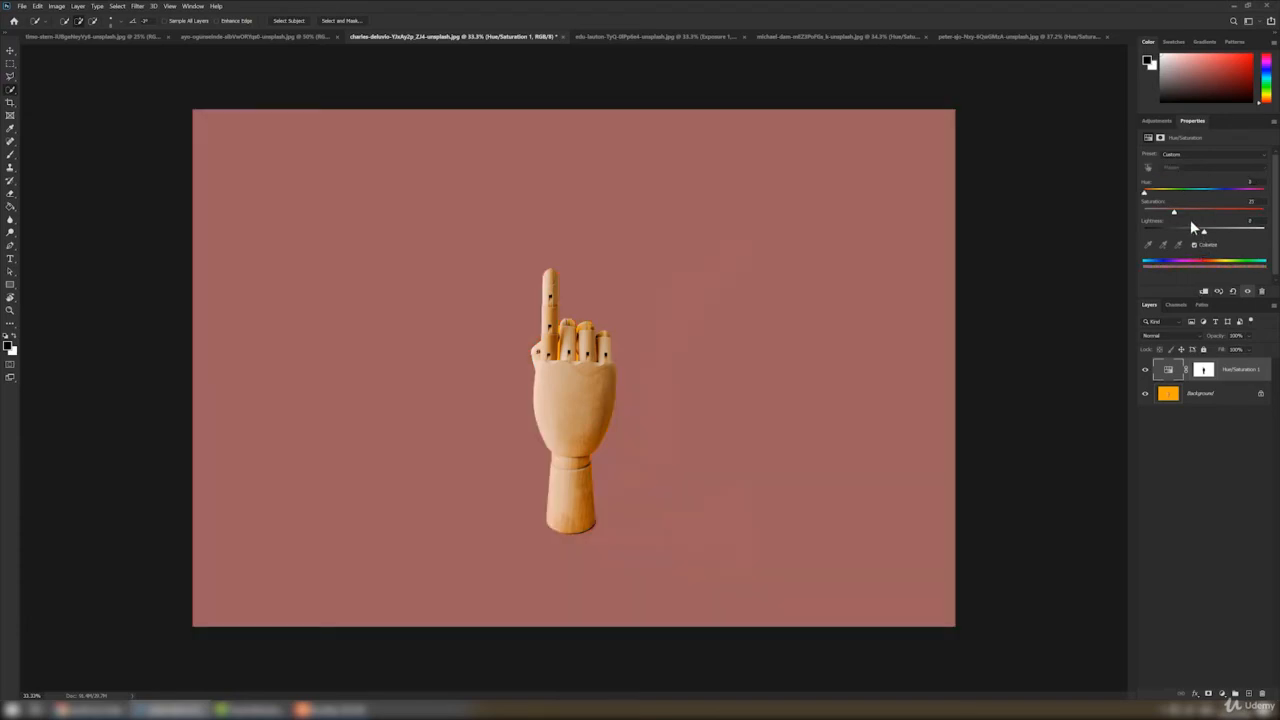
drag(1145, 198, 1180, 214)
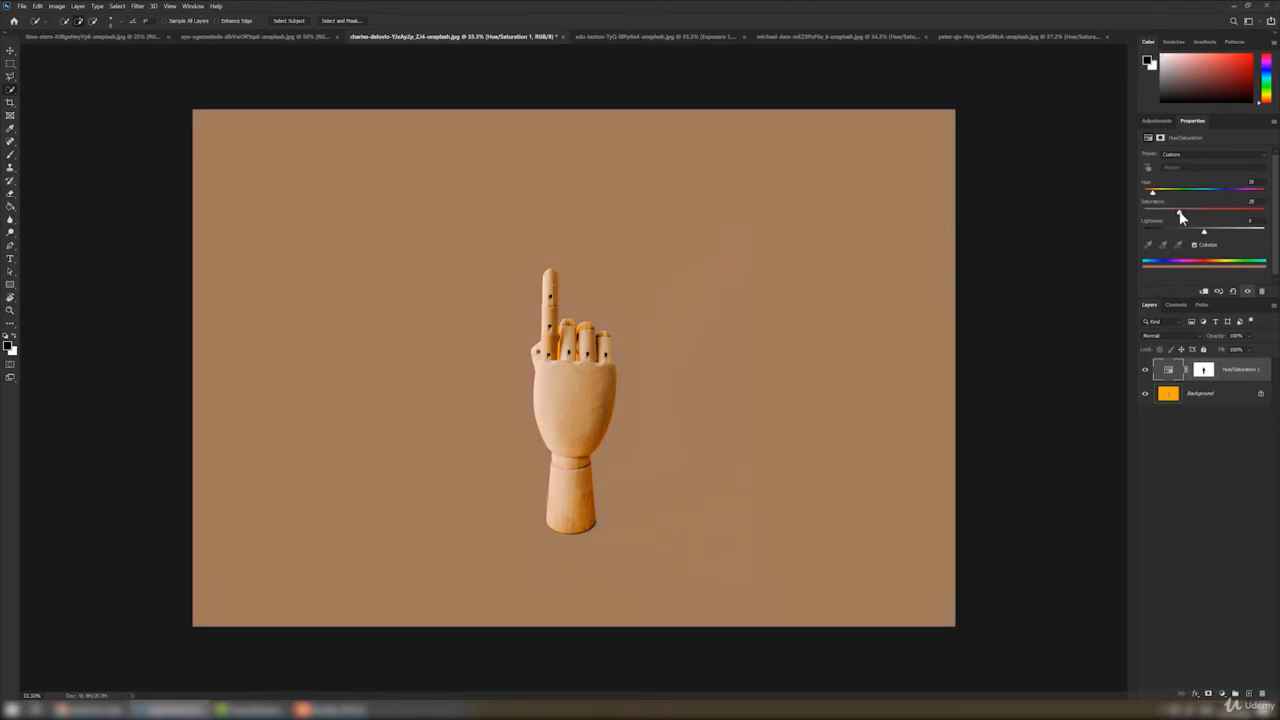
click(1147, 371)
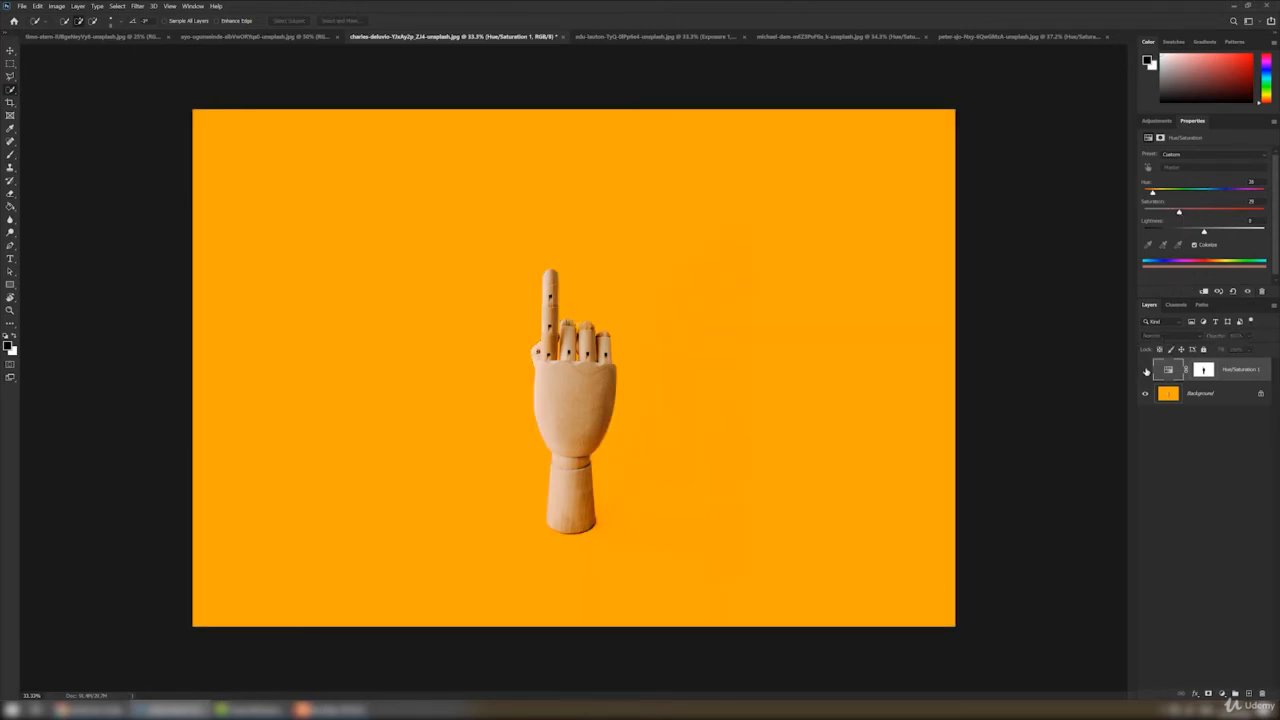
Step: Show the Hue/Saturation adjustment on the wooden hand photo again
click(1147, 371)
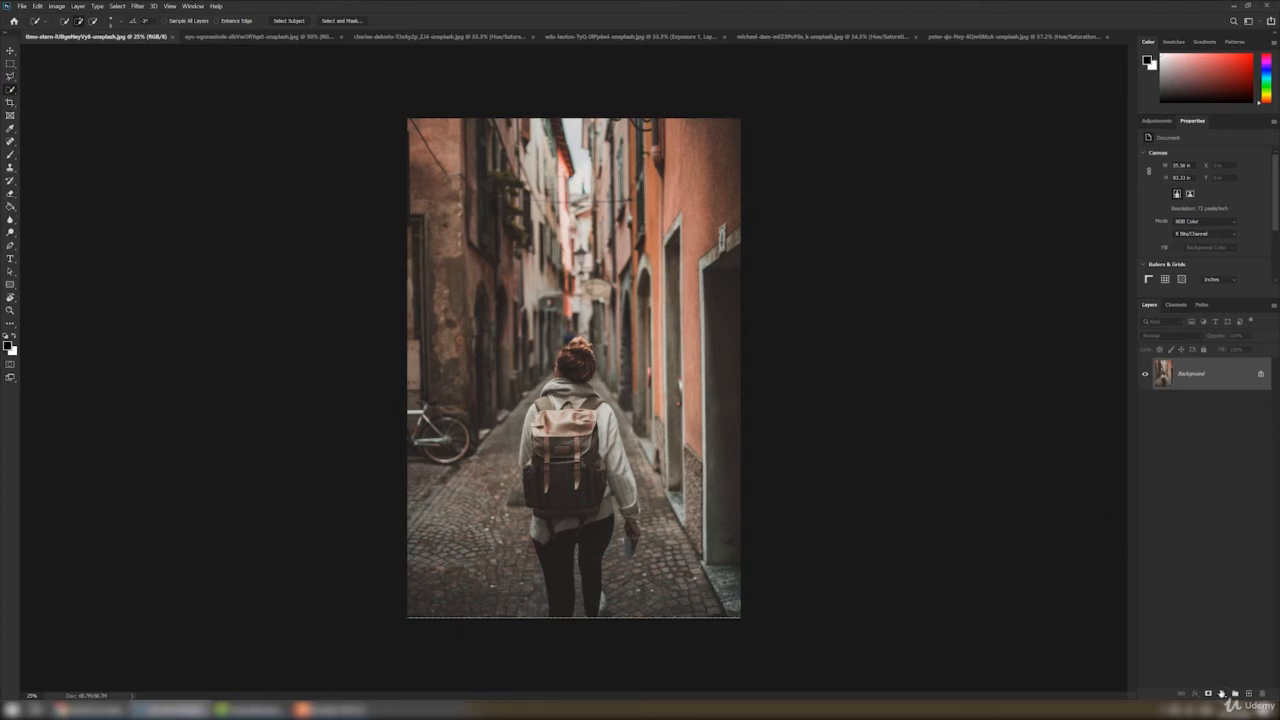
Step: Add a Levels adjustment layer to the alley photo, with the shadow input at about 25 and the highlight input at about 221
click(1221, 694)
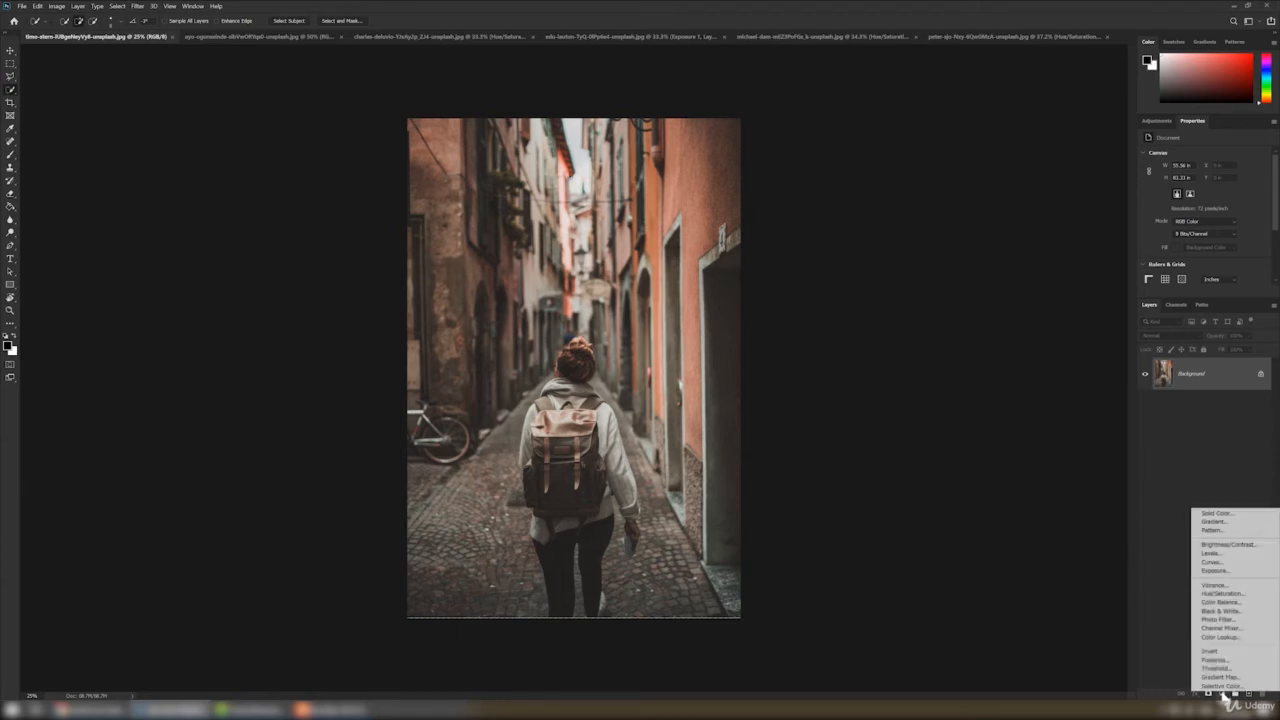
click(1219, 556)
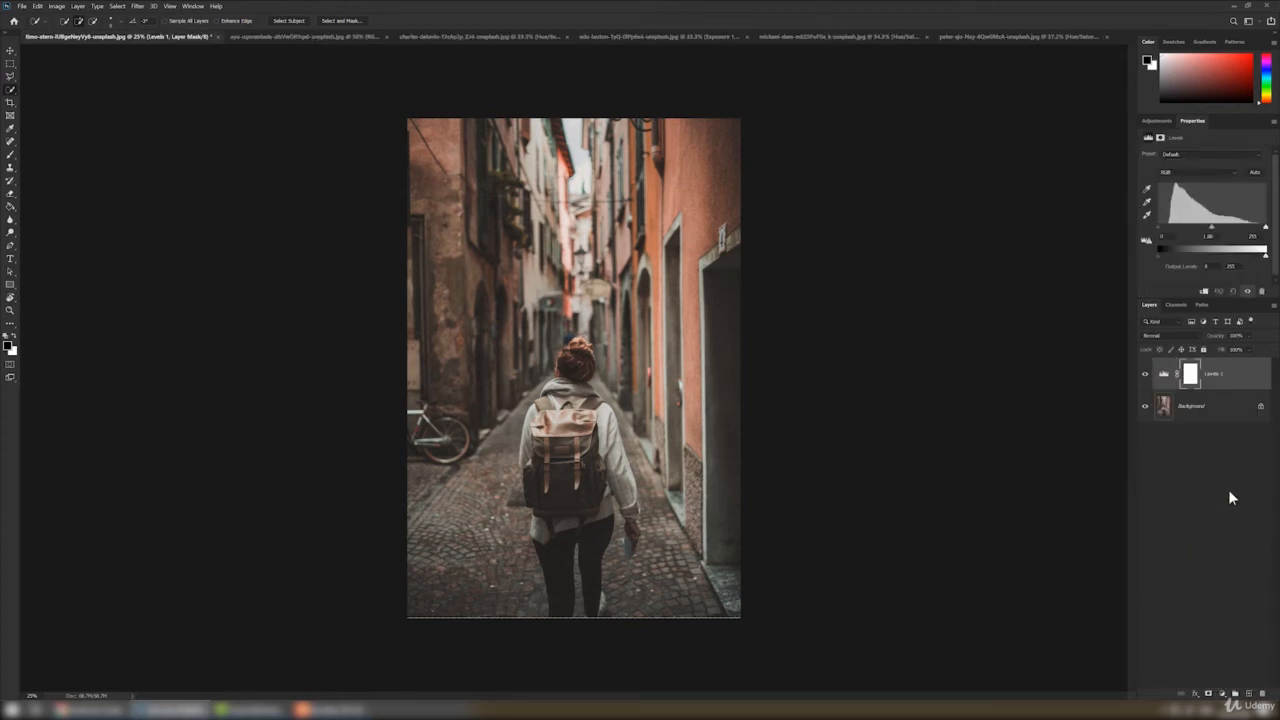
drag(1190, 118, 851, 143)
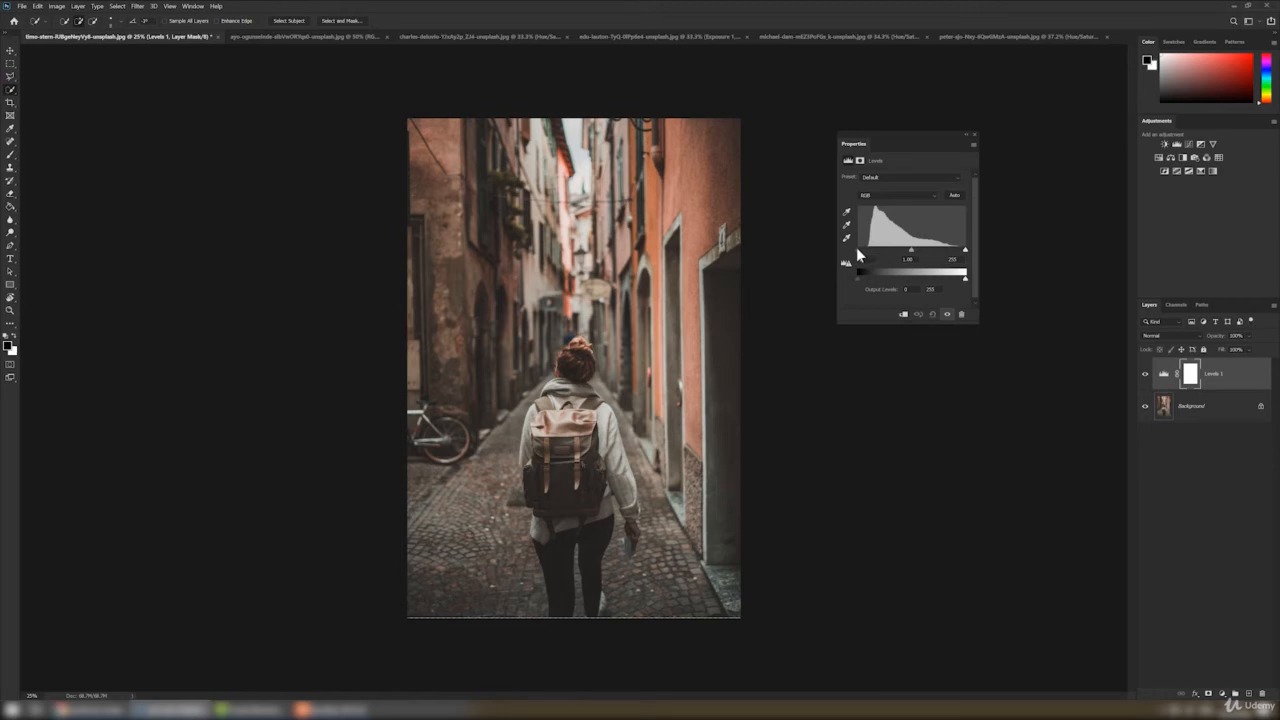
drag(856, 247, 867, 250)
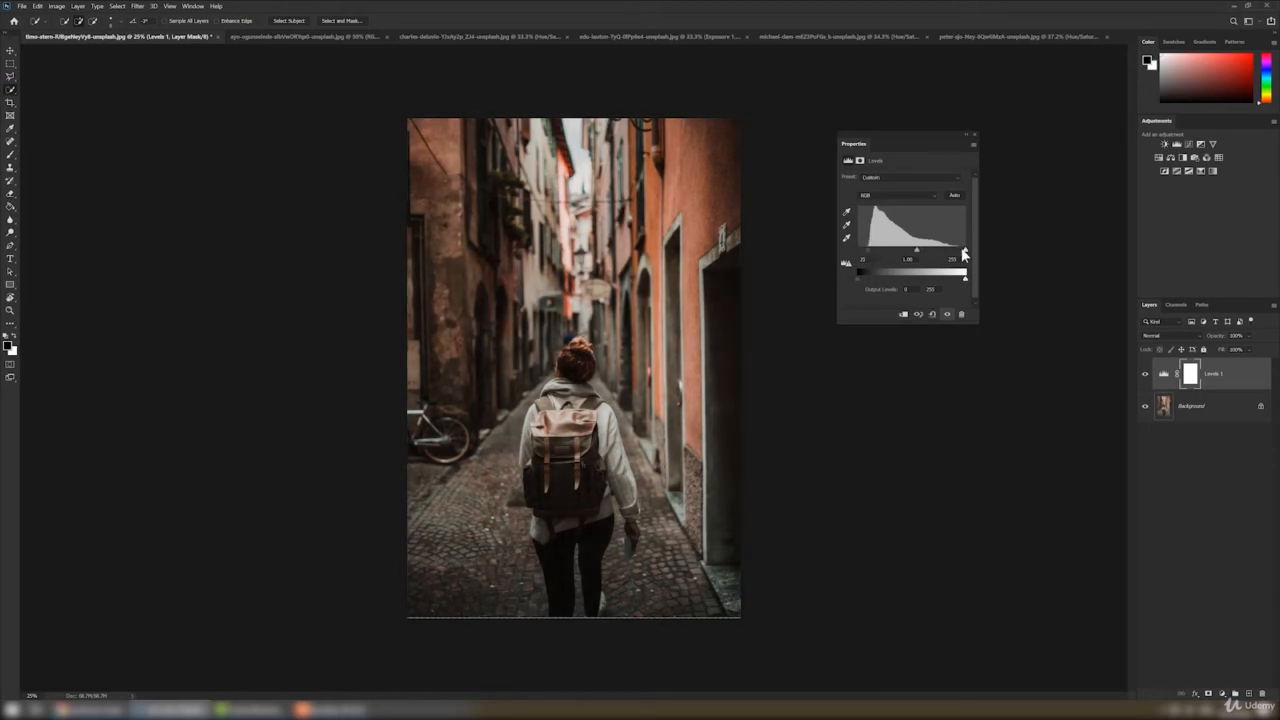
drag(965, 248, 962, 248)
drag(958, 255, 909, 247)
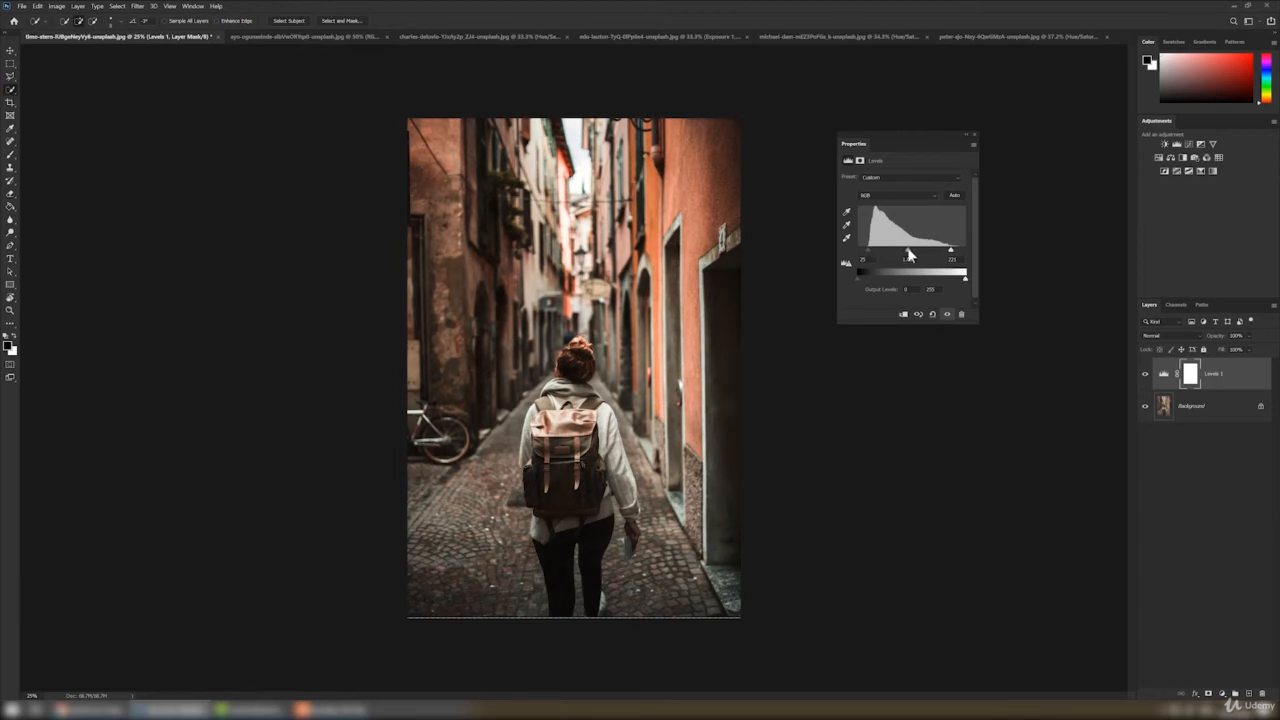
Step: Compare the alley photo with and without the Levels adjustment, and apply the automatic Levels correction
click(1144, 375)
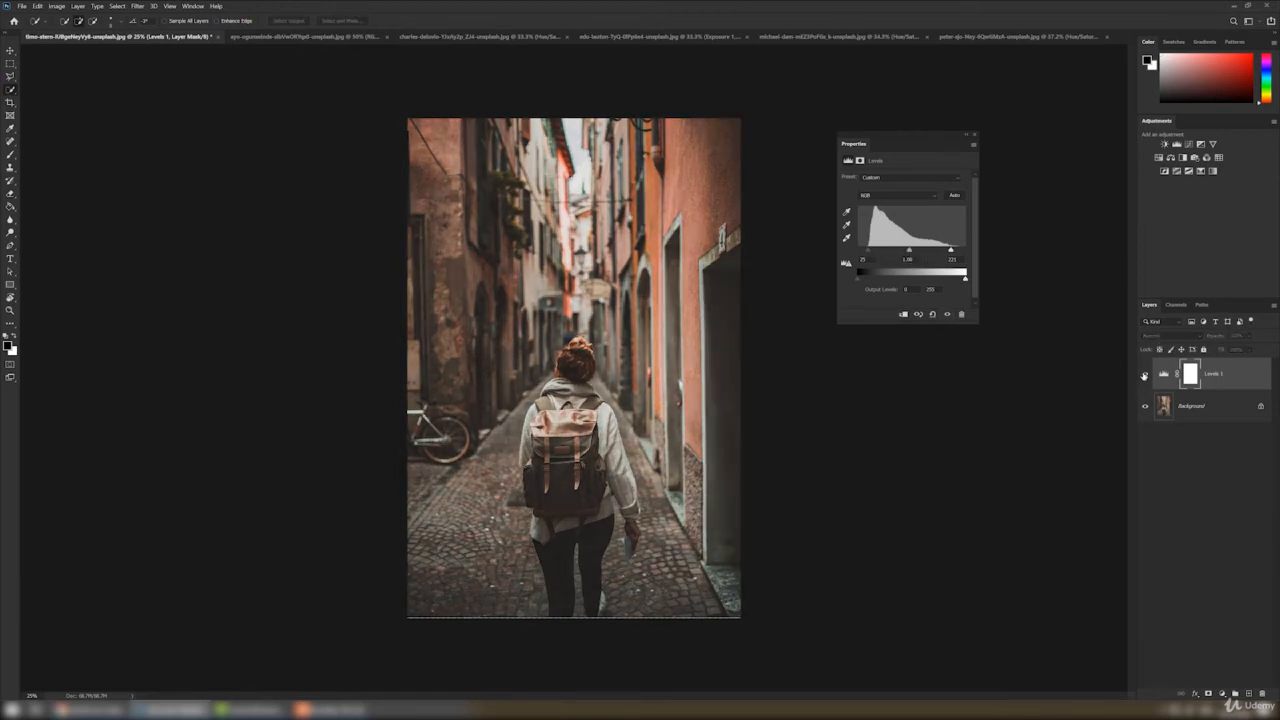
click(1144, 375)
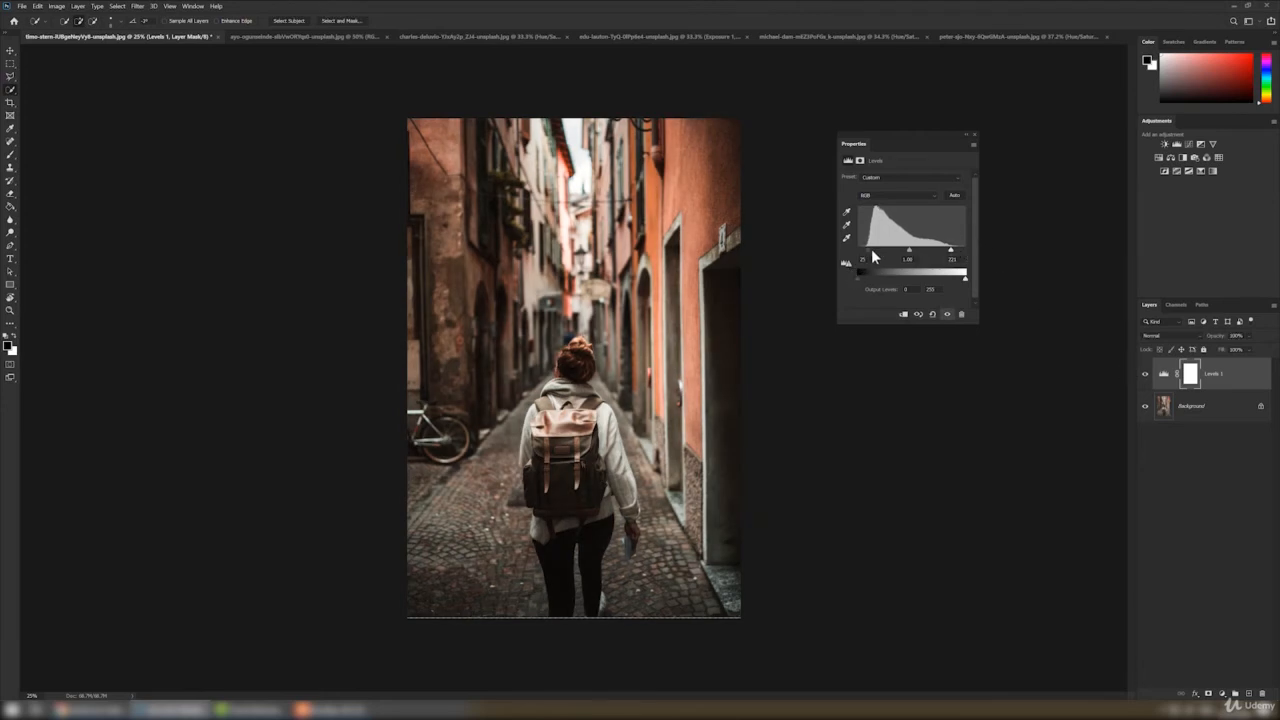
click(958, 195)
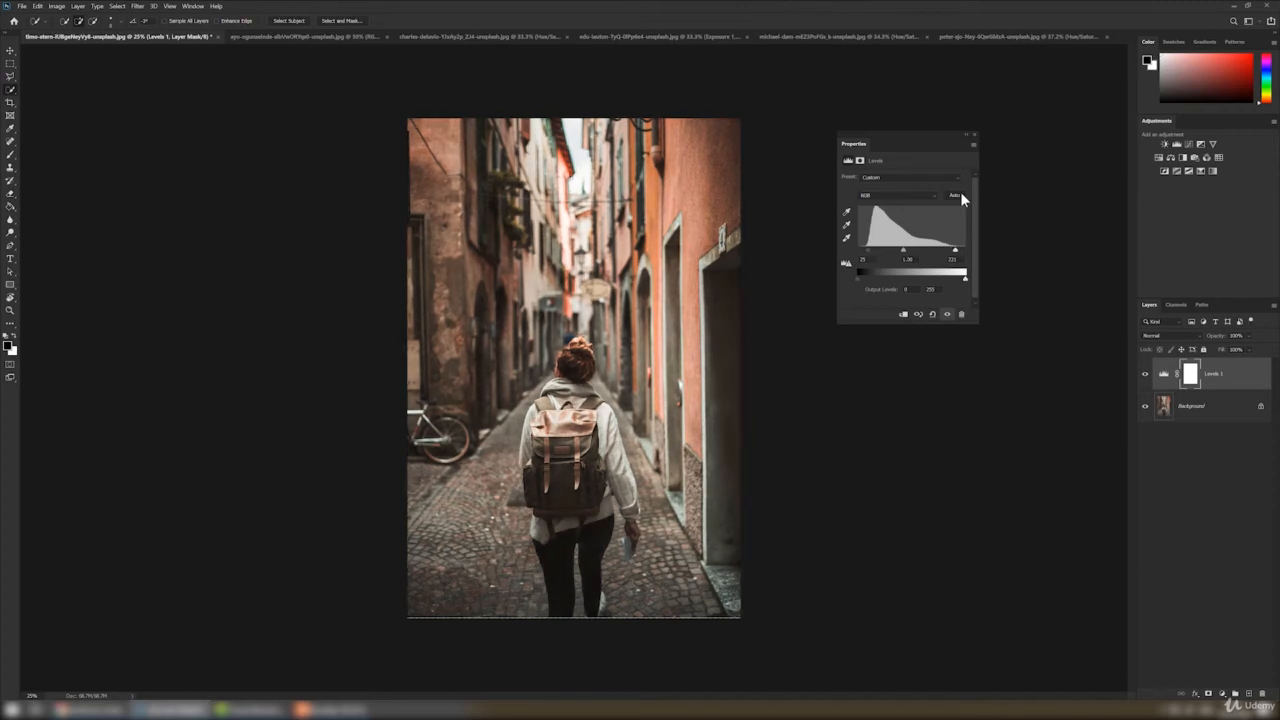
Step: Hide the Levels adjustment, add a Curves adjustment layer directly above the Background, and enlarge its settings for a bigger graph
click(1146, 375)
click(1182, 408)
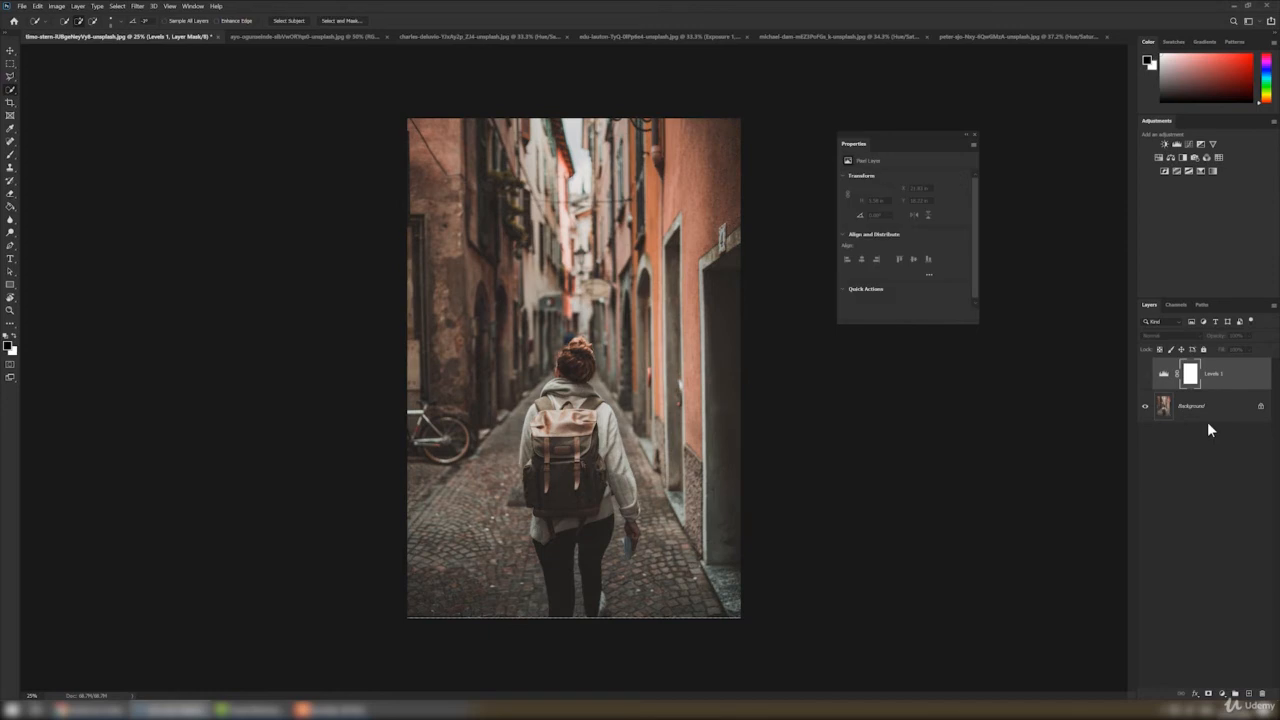
click(1221, 696)
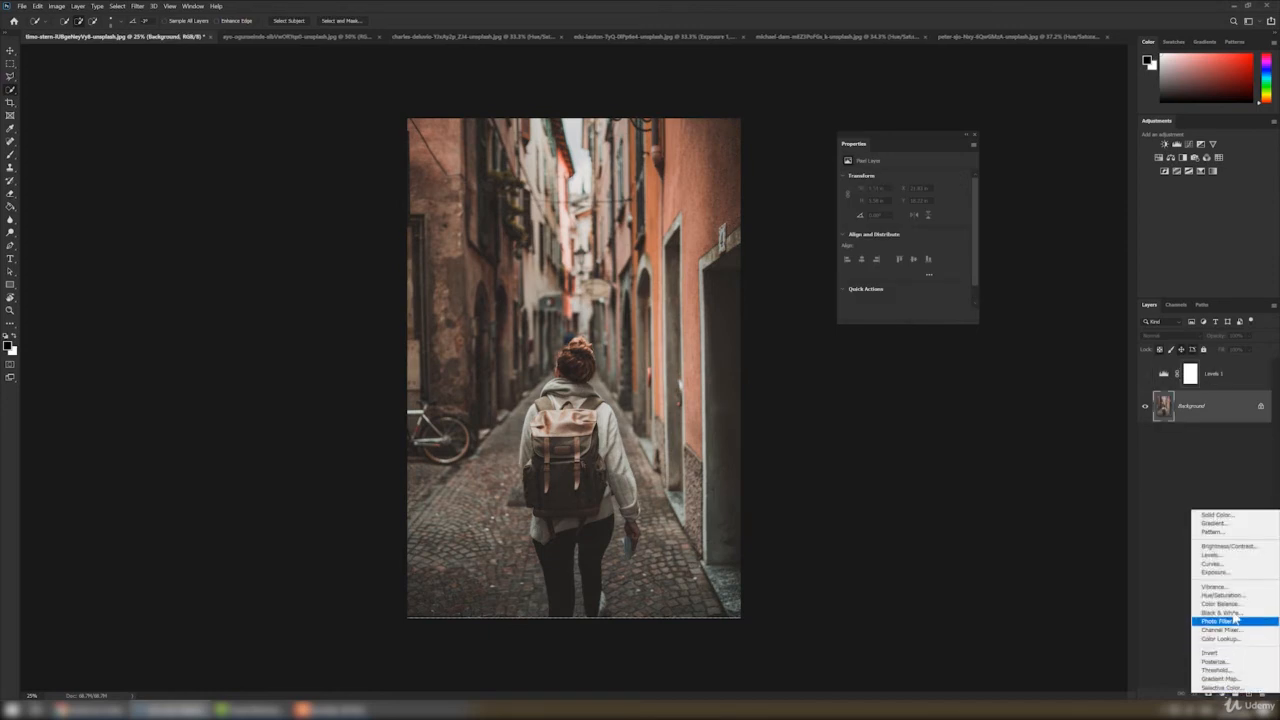
click(1228, 565)
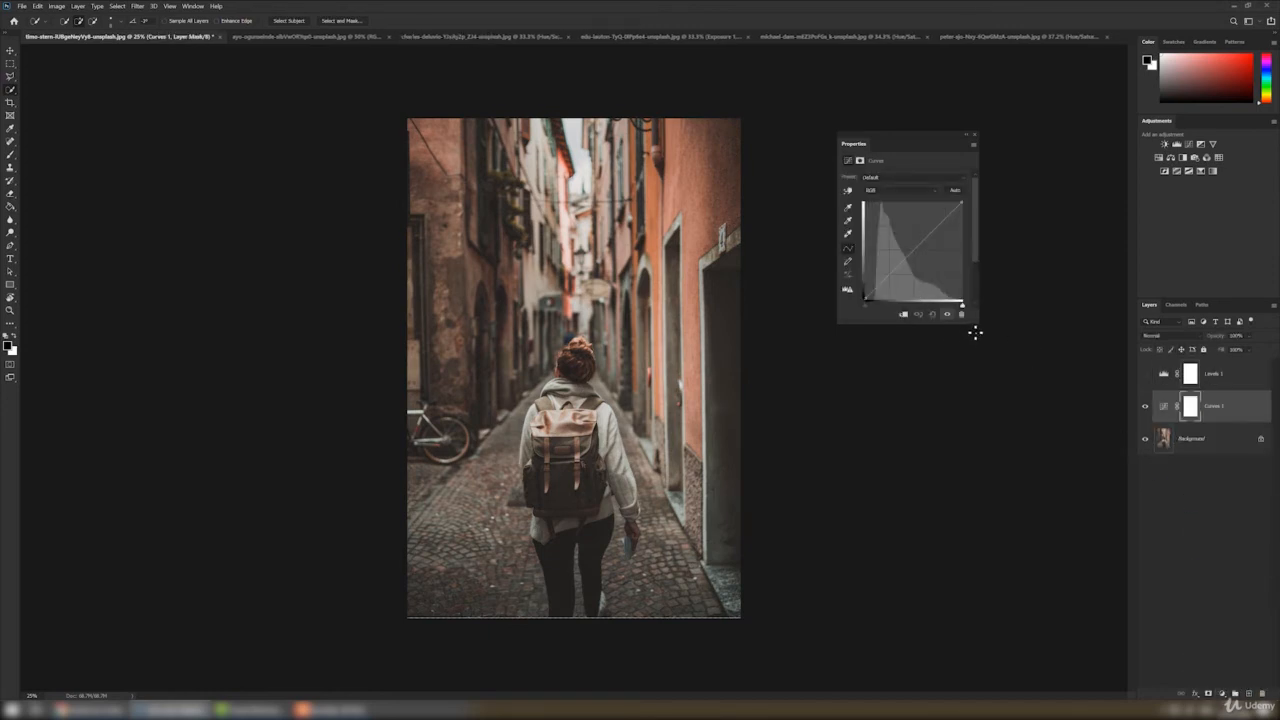
drag(978, 324, 1033, 490)
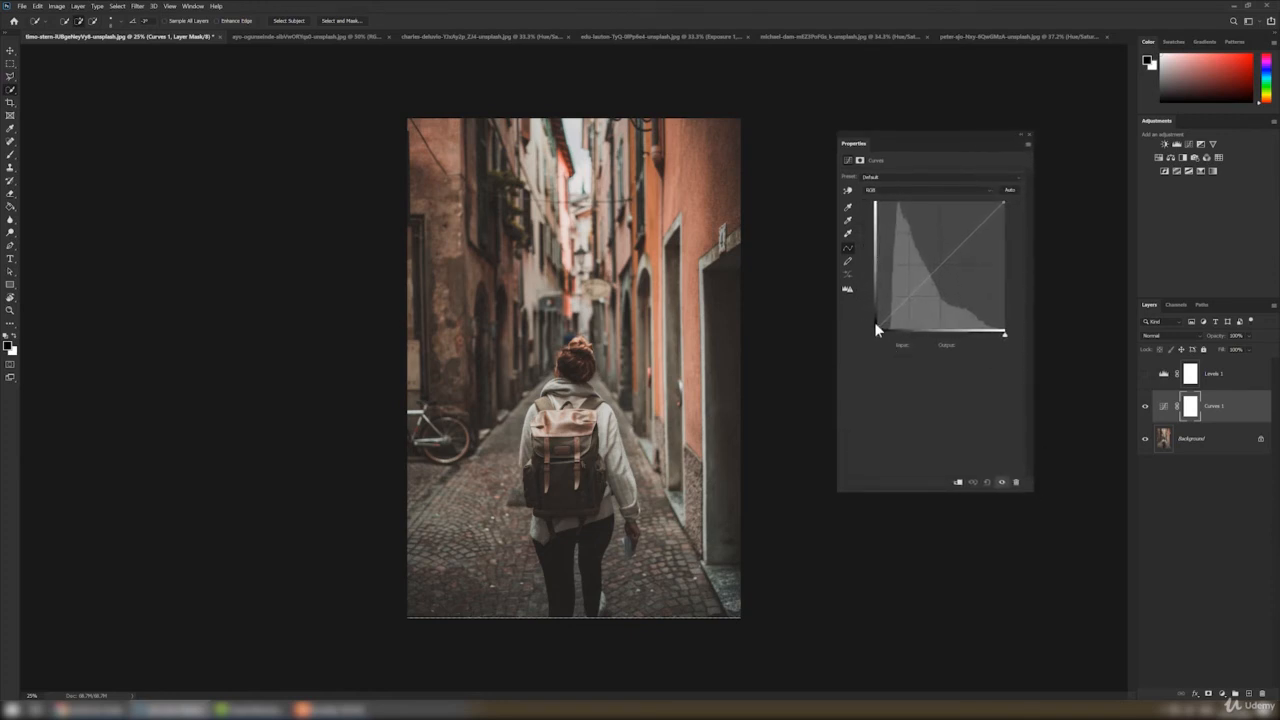
Step: Review the Levels 1 settings for comparison with Curves, and return to the Curves 1 layer
click(1163, 374)
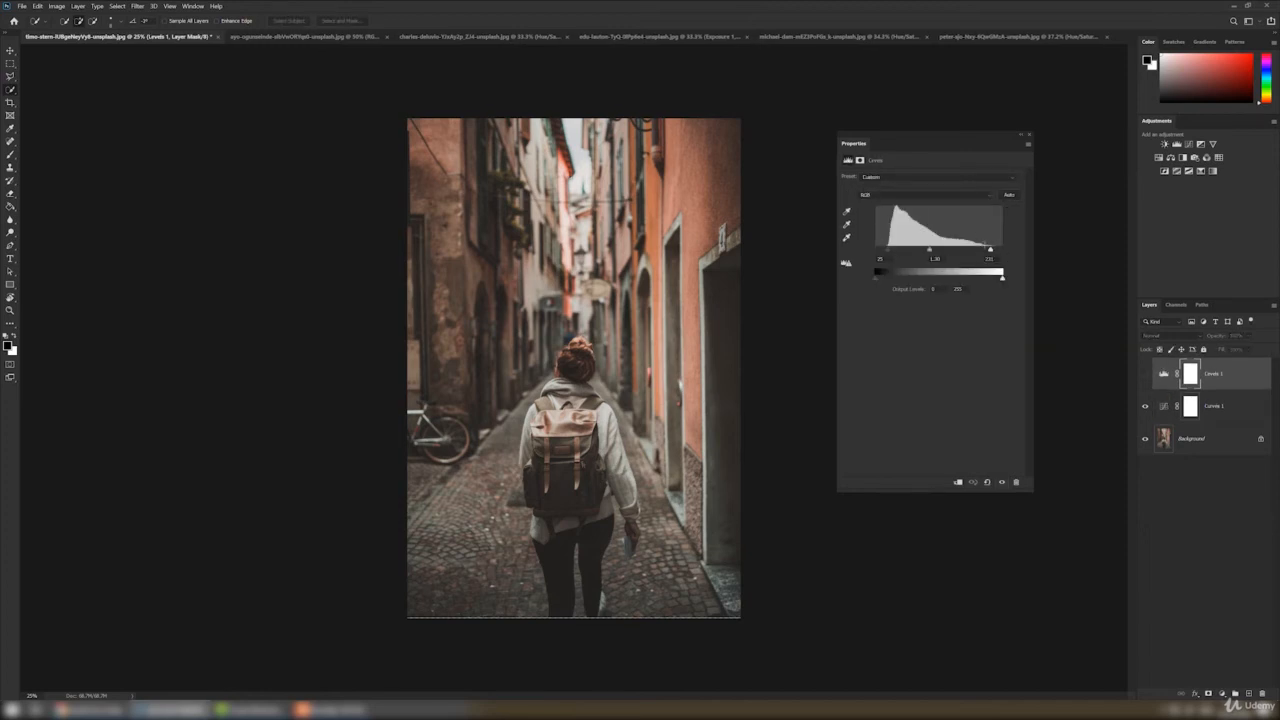
click(1146, 378)
click(1225, 406)
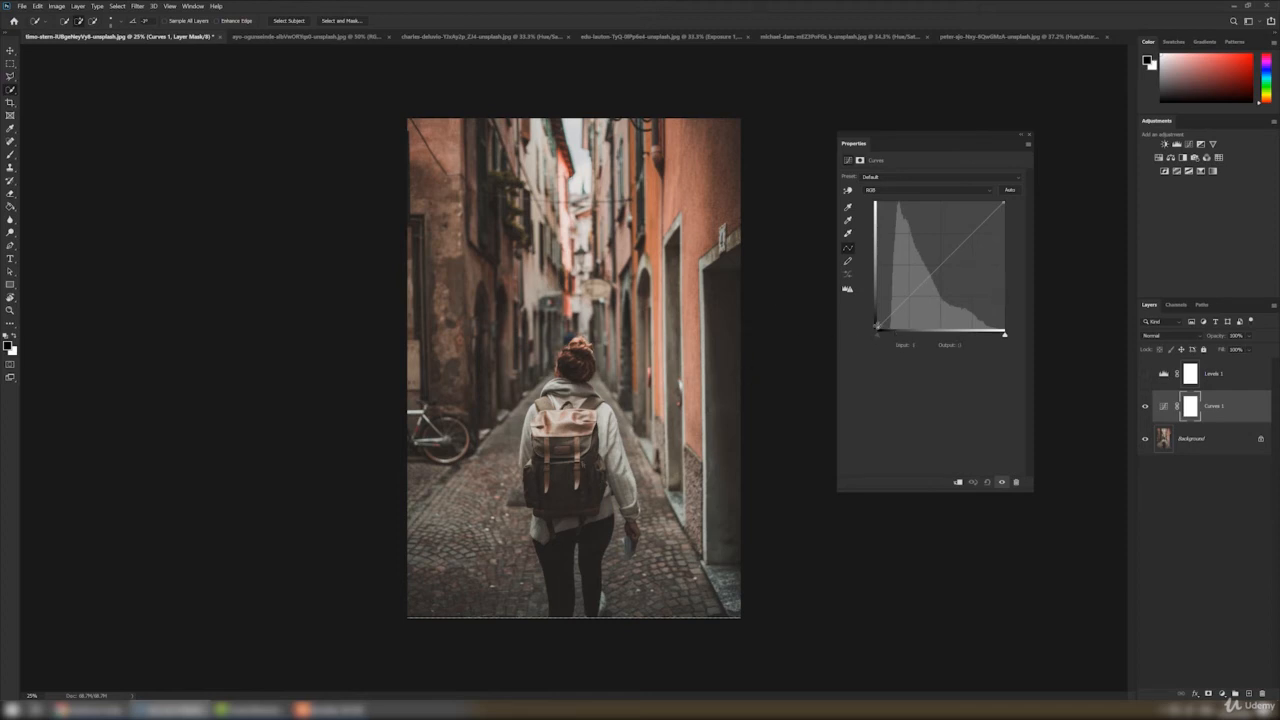
Step: Shape the RGB curve into an S with raised highlights at about 182 to 200 and lowered shadows, and apply the automatic Curves correction
click(970, 233)
drag(971, 231, 967, 228)
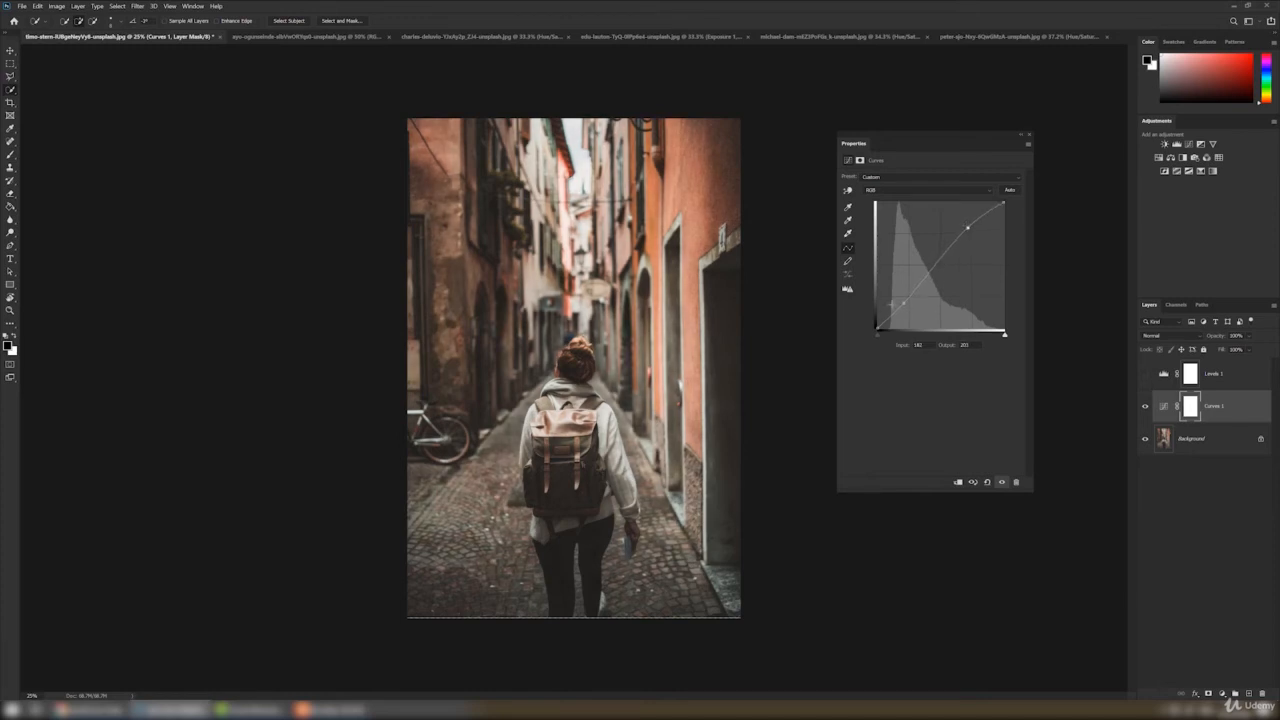
drag(901, 302, 907, 306)
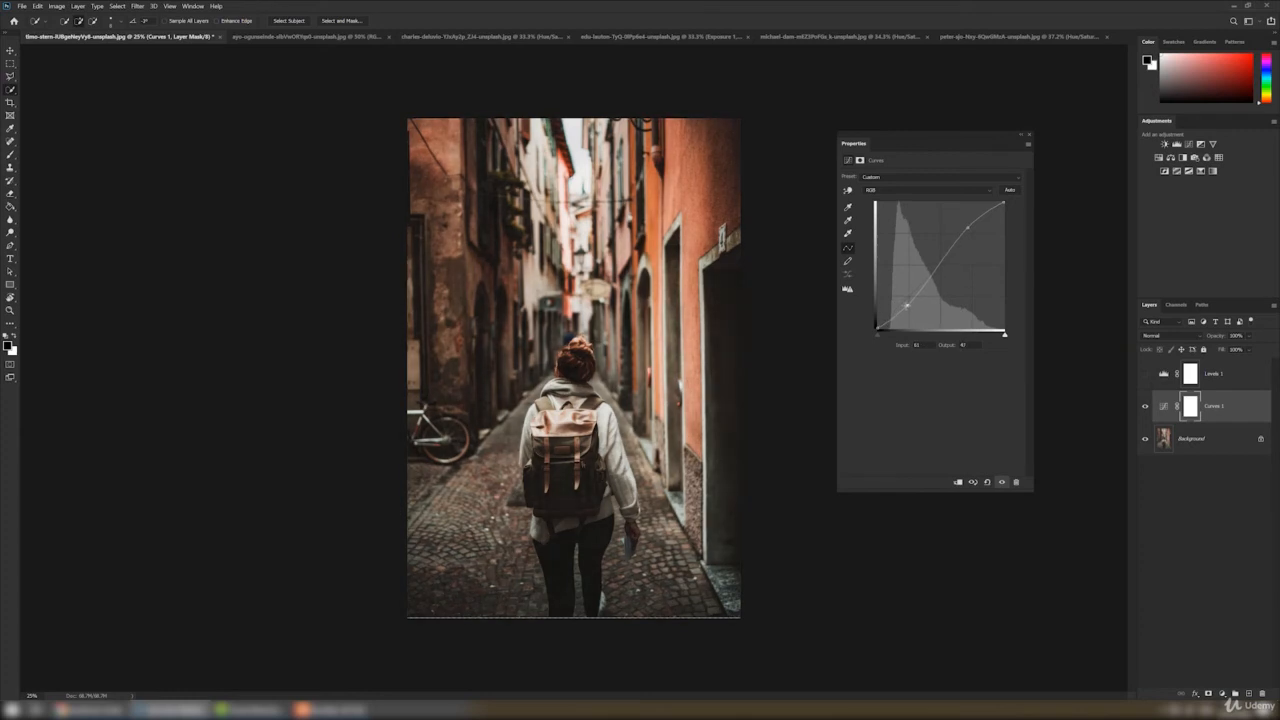
click(967, 229)
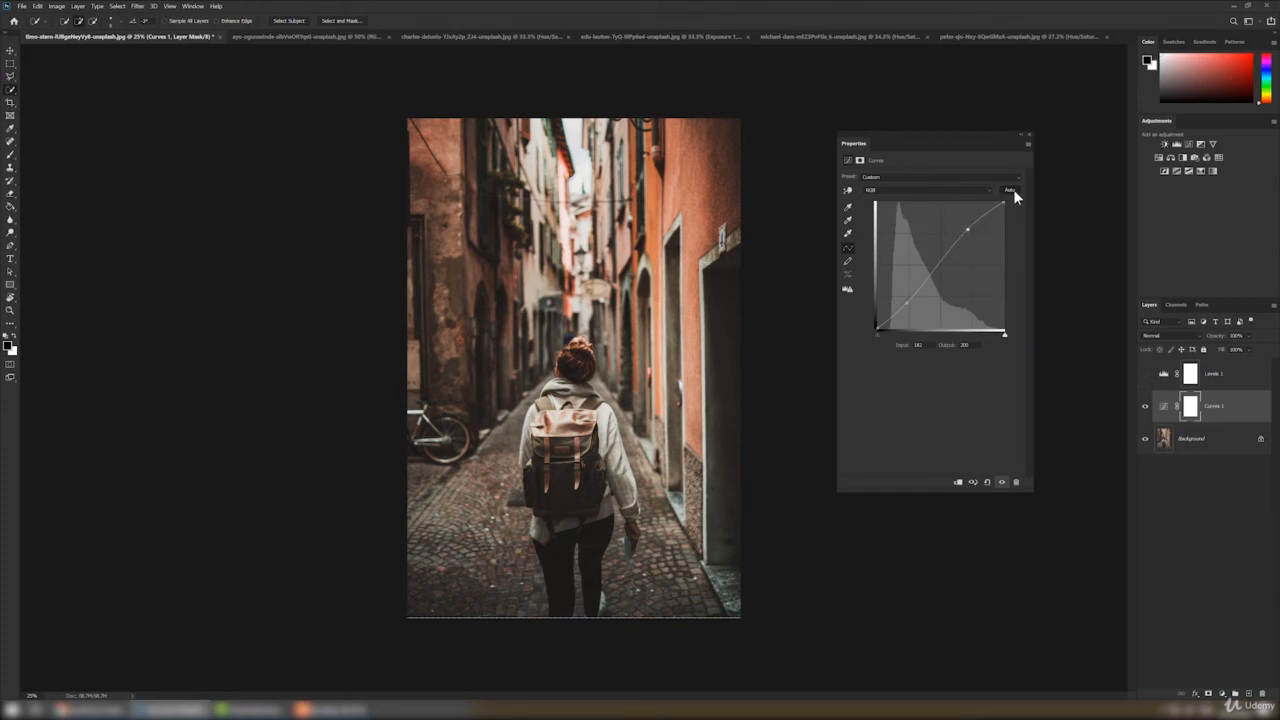
click(1011, 190)
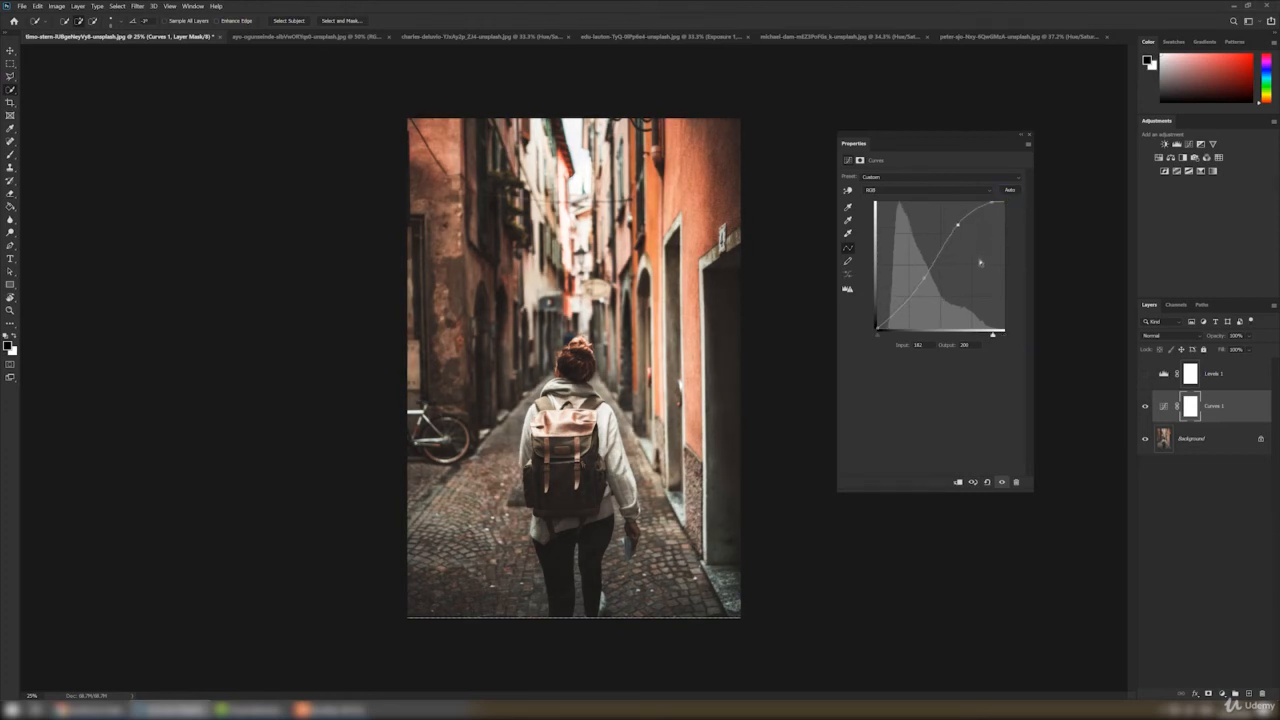
Step: Examine the Red, Green and Blue channel curves of the Curves 1 adjustment
click(962, 191)
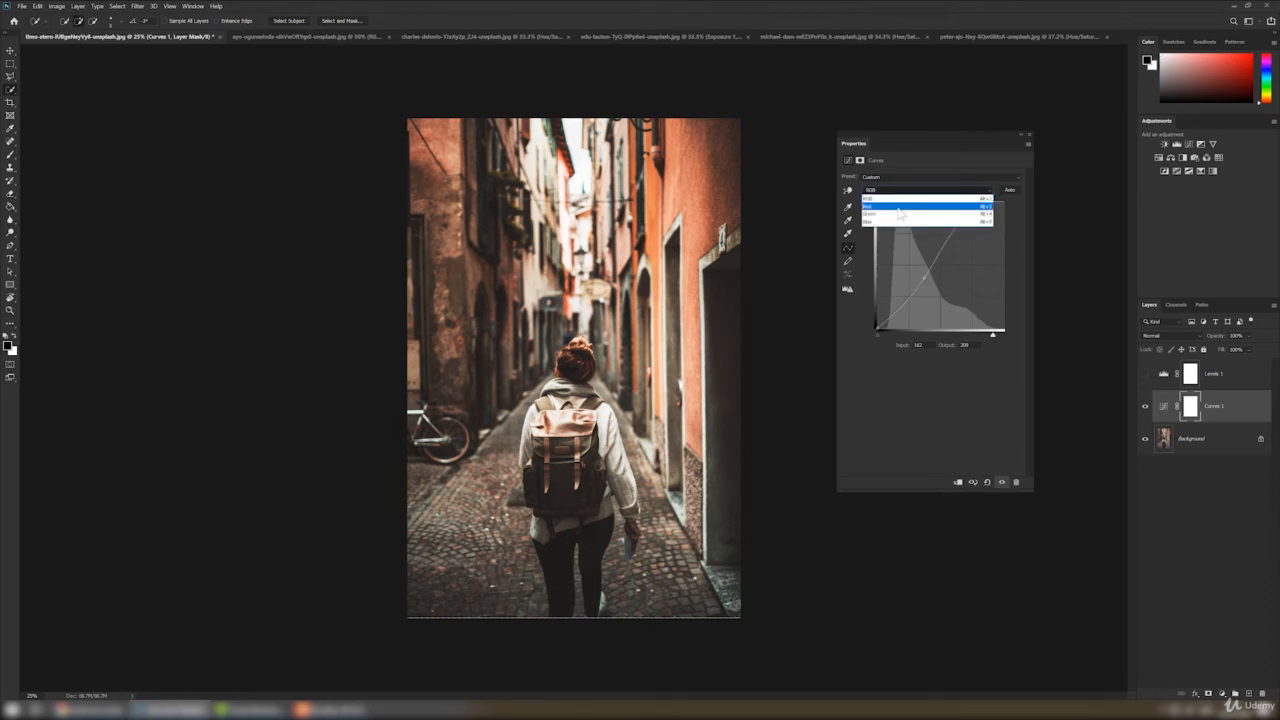
click(899, 206)
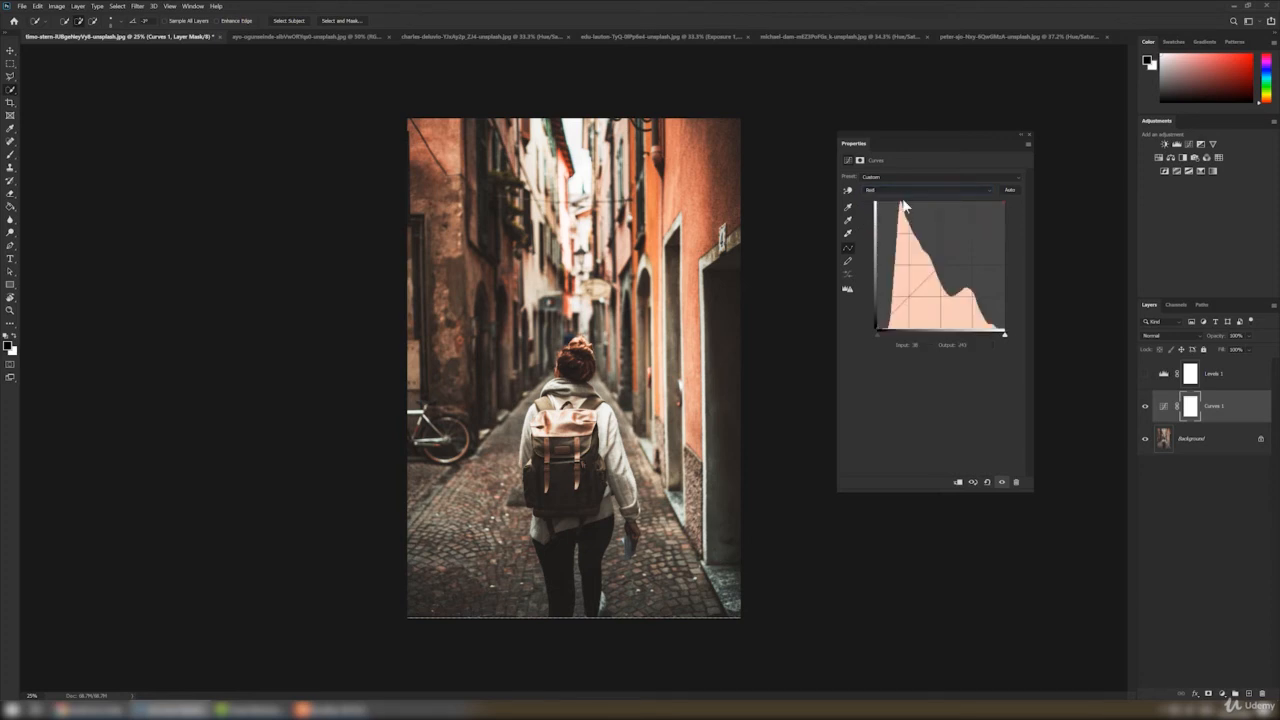
click(900, 190)
click(897, 213)
click(893, 190)
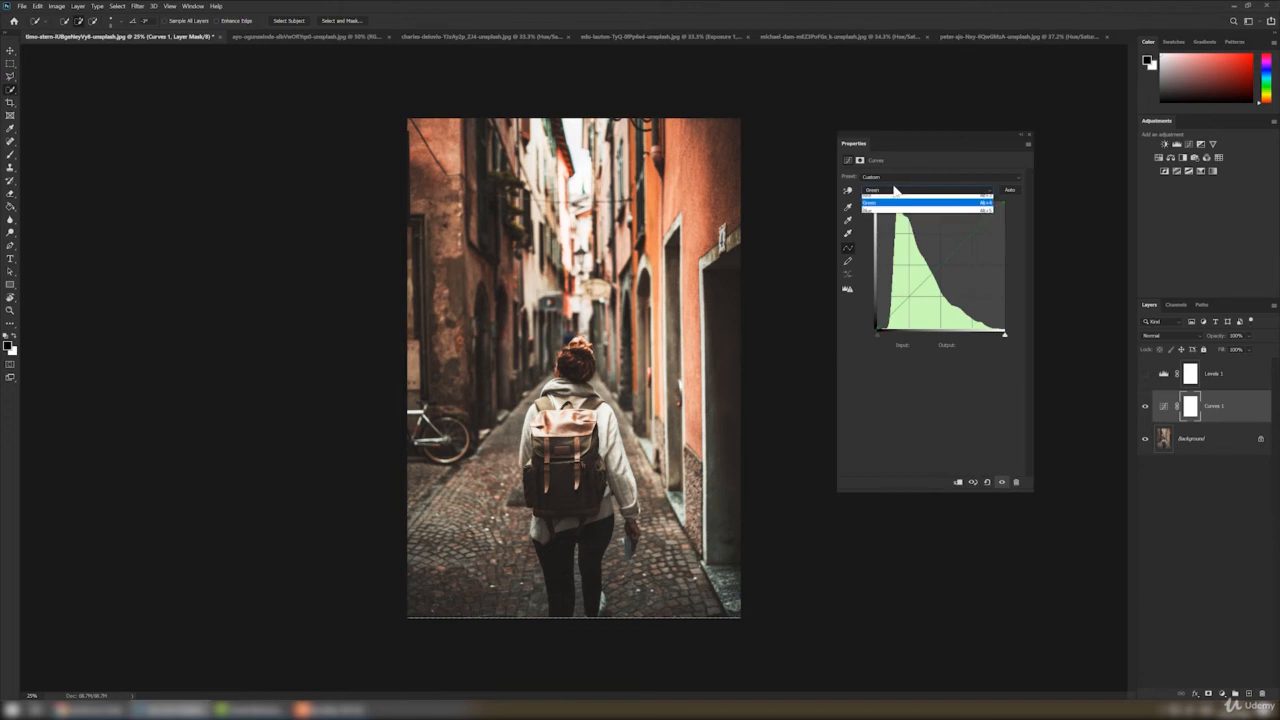
click(897, 220)
Step: Move the white point of the Red channel curve to an input of about 250
click(896, 190)
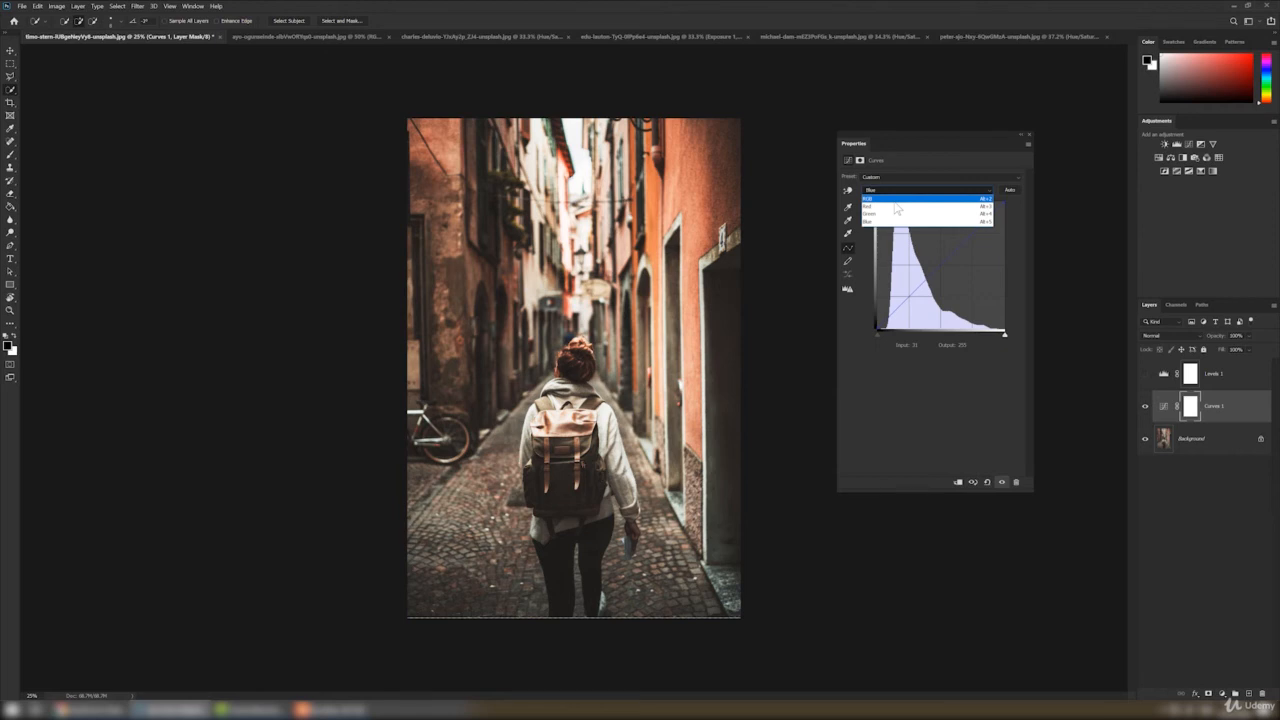
click(897, 206)
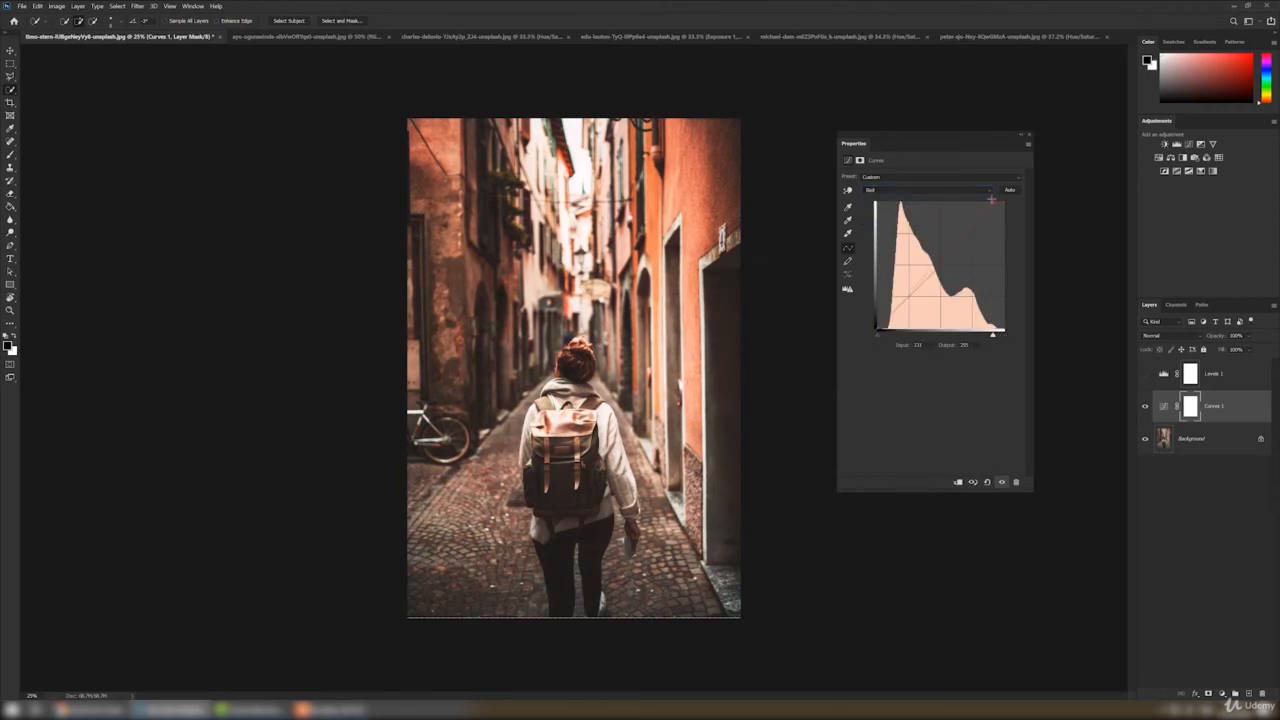
drag(992, 202, 999, 200)
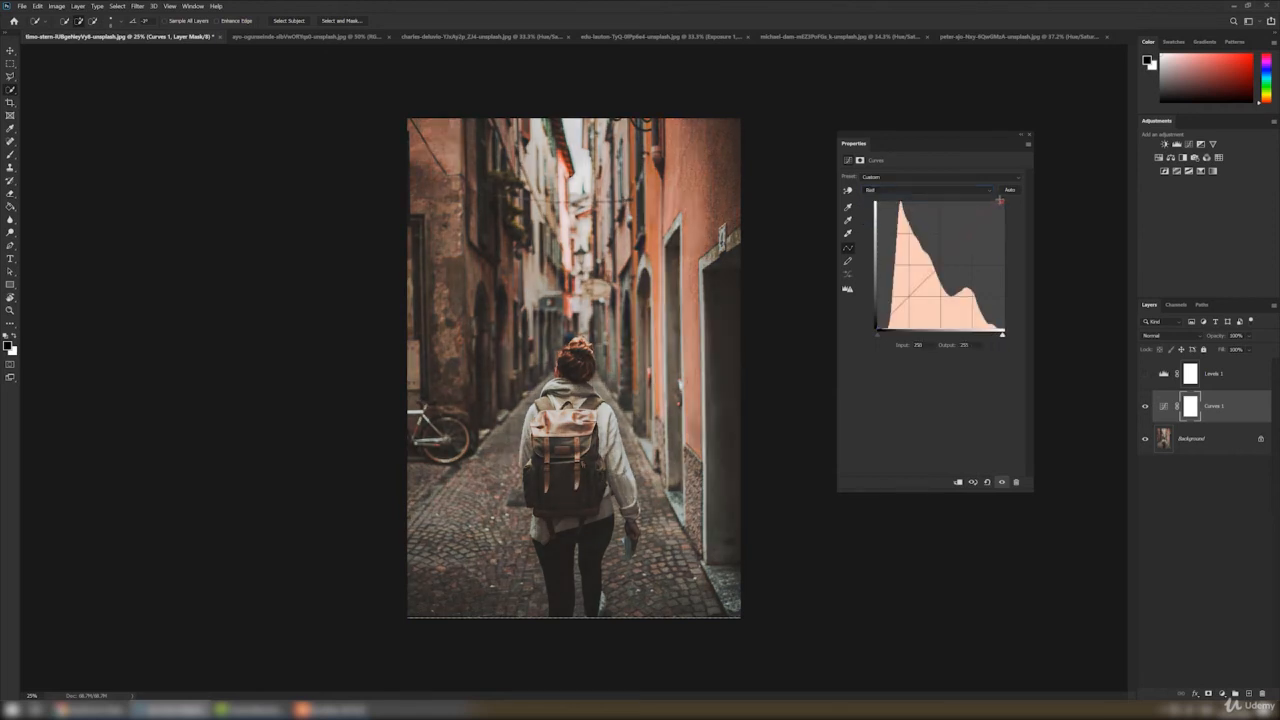
Step: Adjust the Green channel curve in the highlights and lower its shadows slightly
click(926, 189)
click(922, 213)
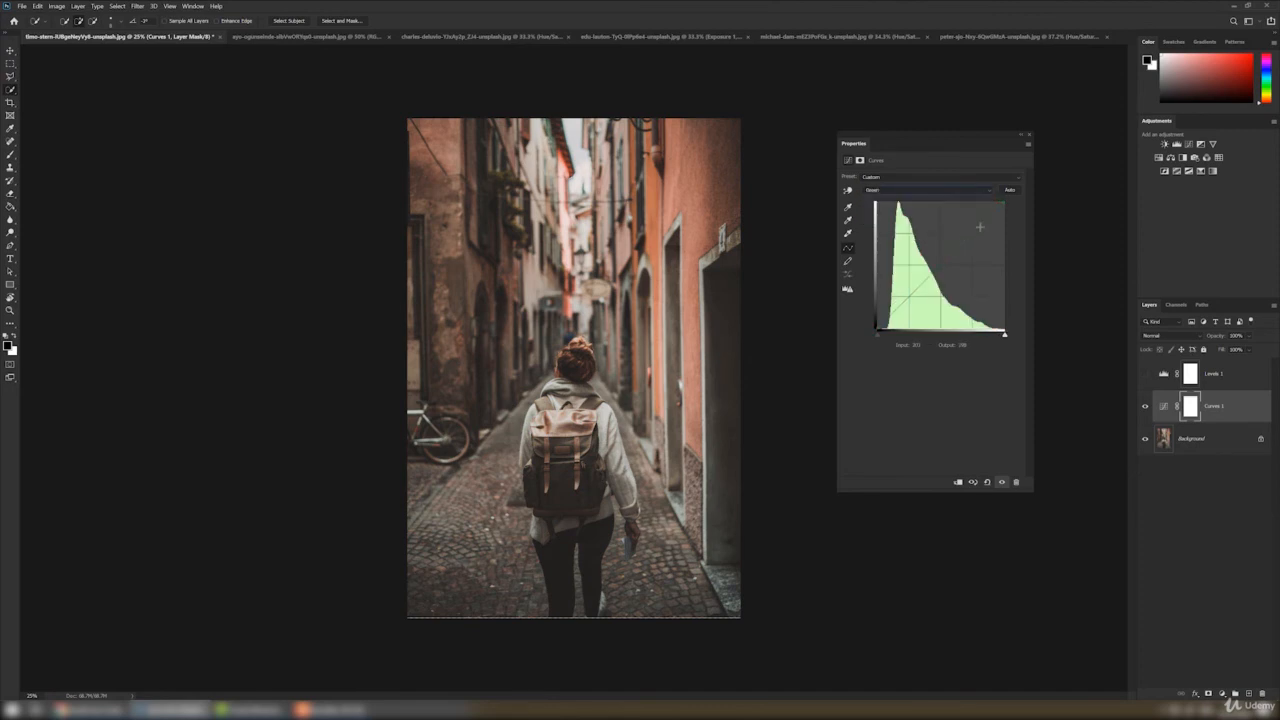
click(972, 224)
drag(909, 294, 912, 297)
Step: Lower the shadows of the Blue channel curve slightly
click(912, 191)
click(912, 205)
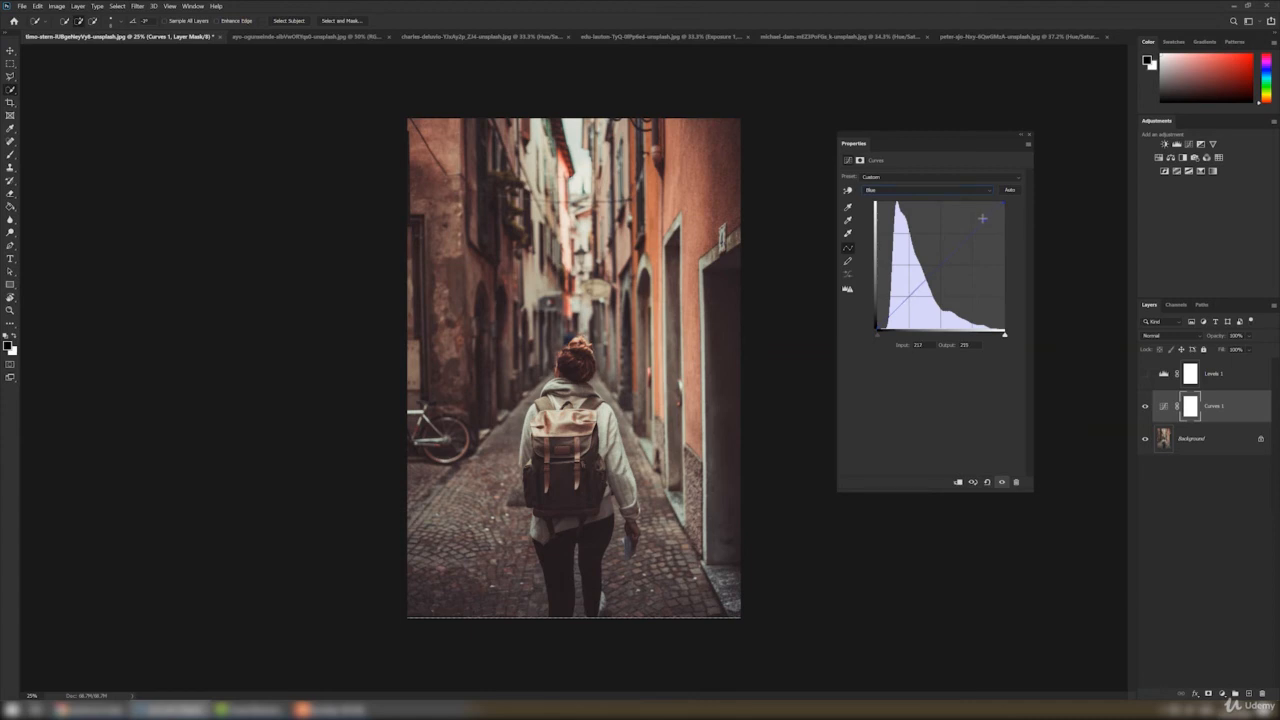
drag(909, 294, 911, 298)
Step: Hide the Curves adjustment, and add a Brightness/Contrast layer above the Background with brightness about 36 and contrast about -7
click(1145, 406)
click(1144, 374)
click(1200, 438)
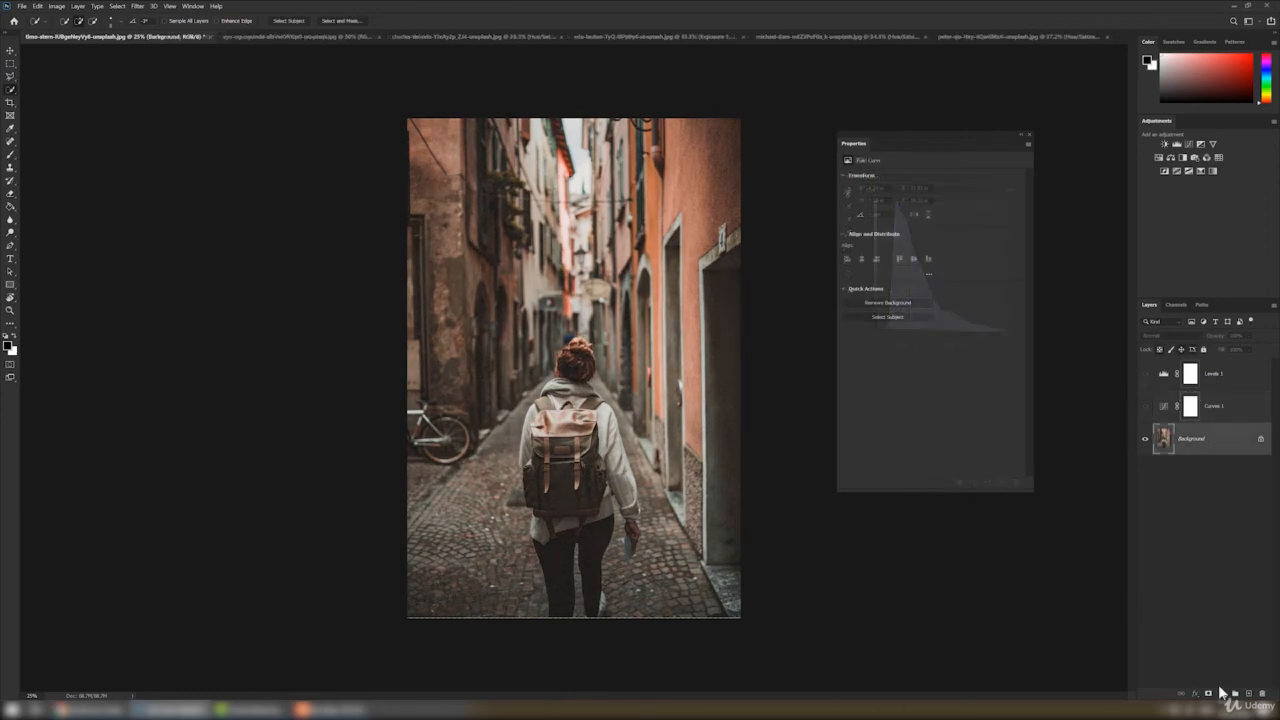
click(1223, 693)
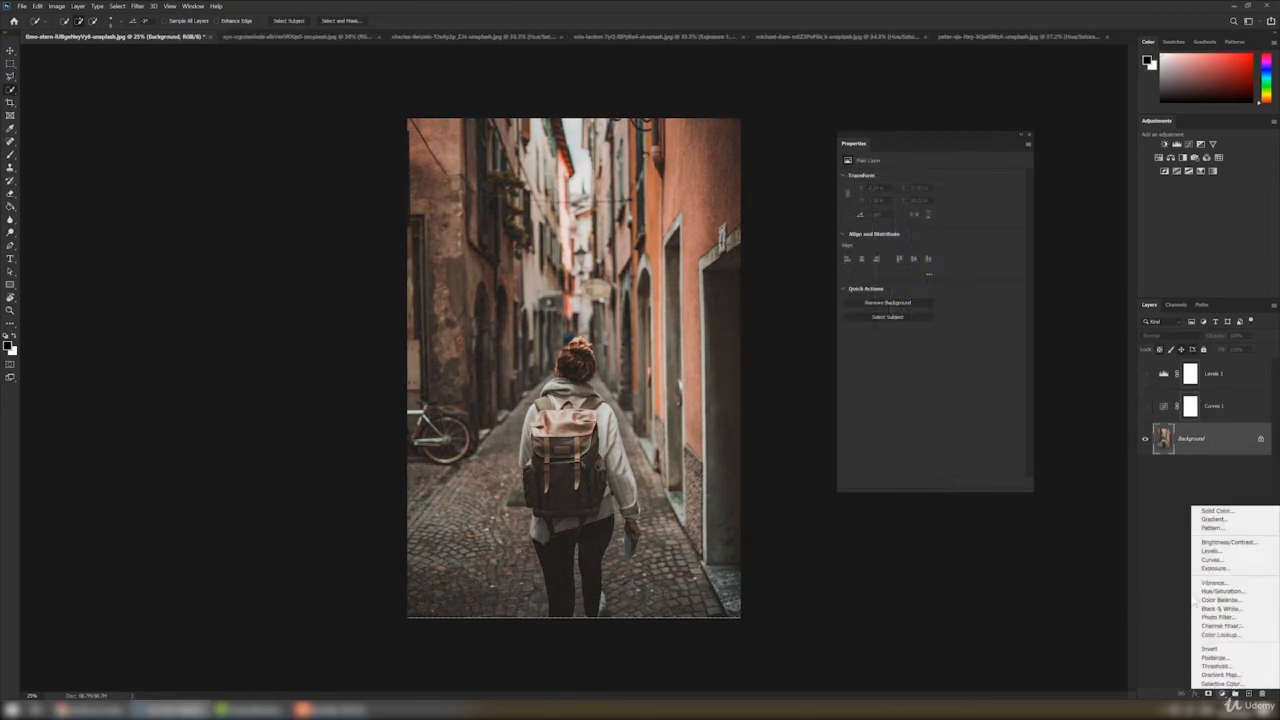
click(1228, 542)
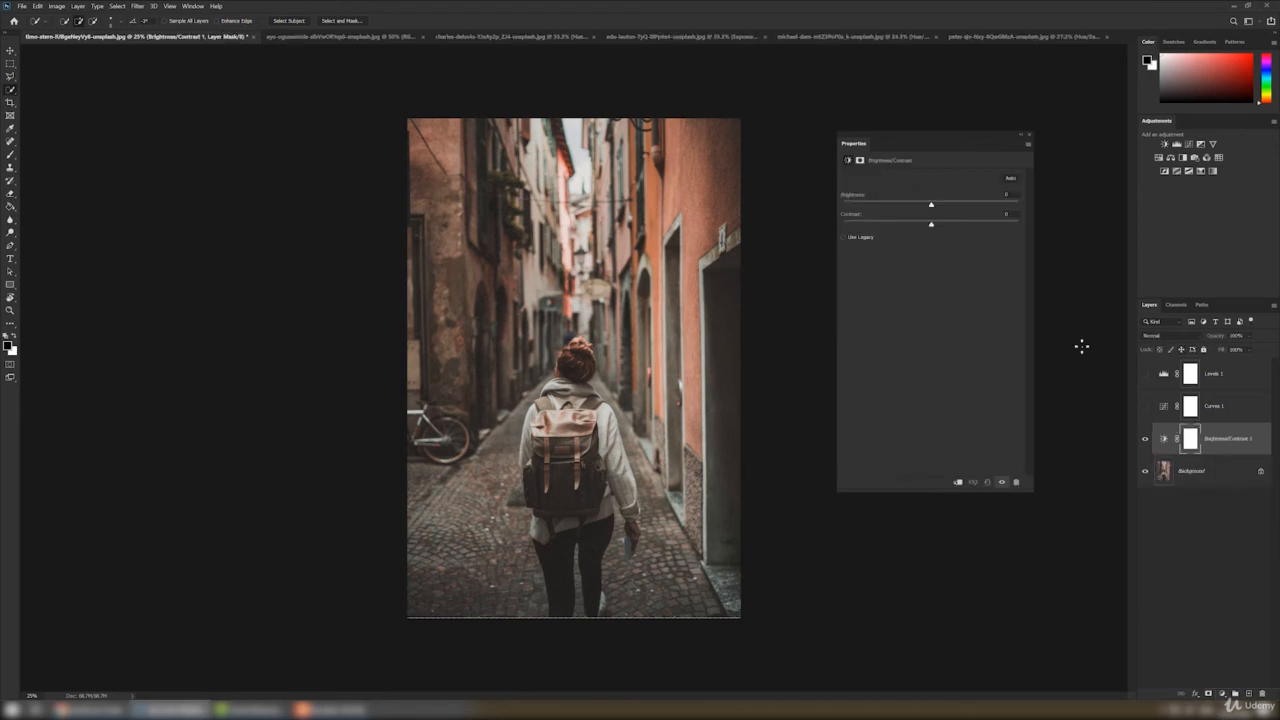
mouse_move(929, 207)
mouse_down()
mouse_move(951, 207)
mouse_move(918, 223)
mouse_up()
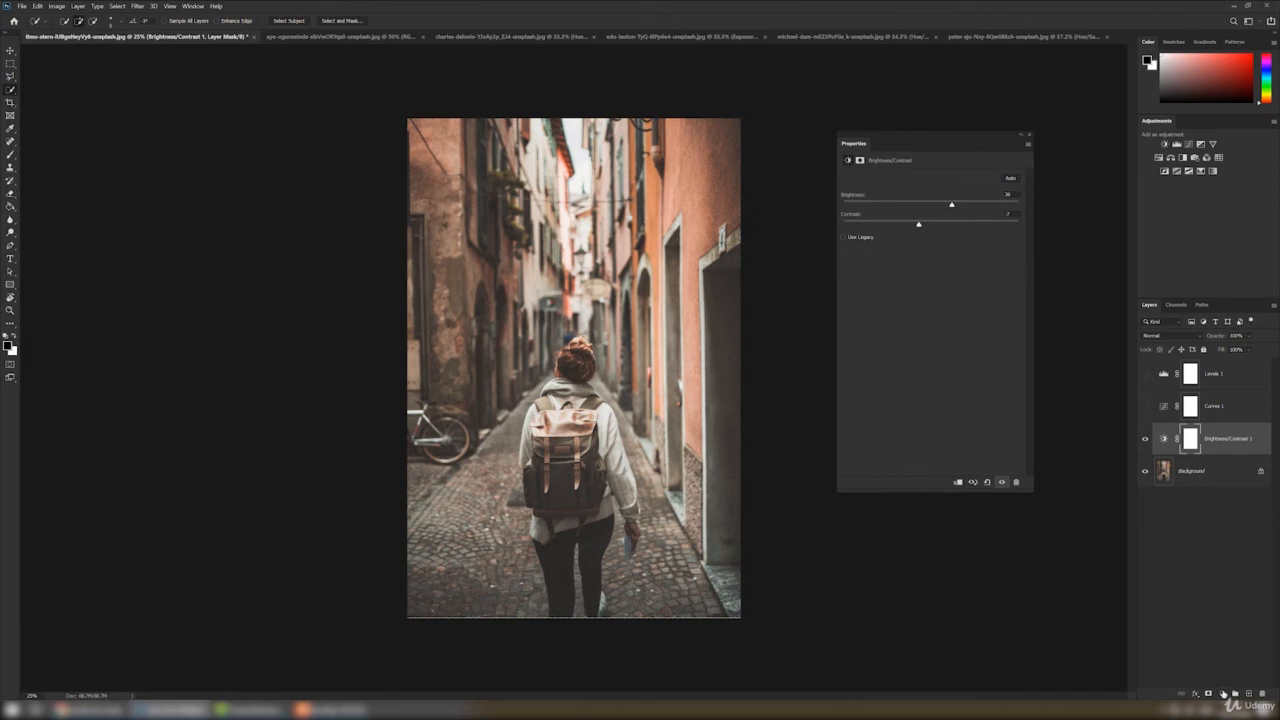
Step: Add a Black & White adjustment layer with Reds at about 22, and hide the Brightness/Contrast adjustment
click(1221, 693)
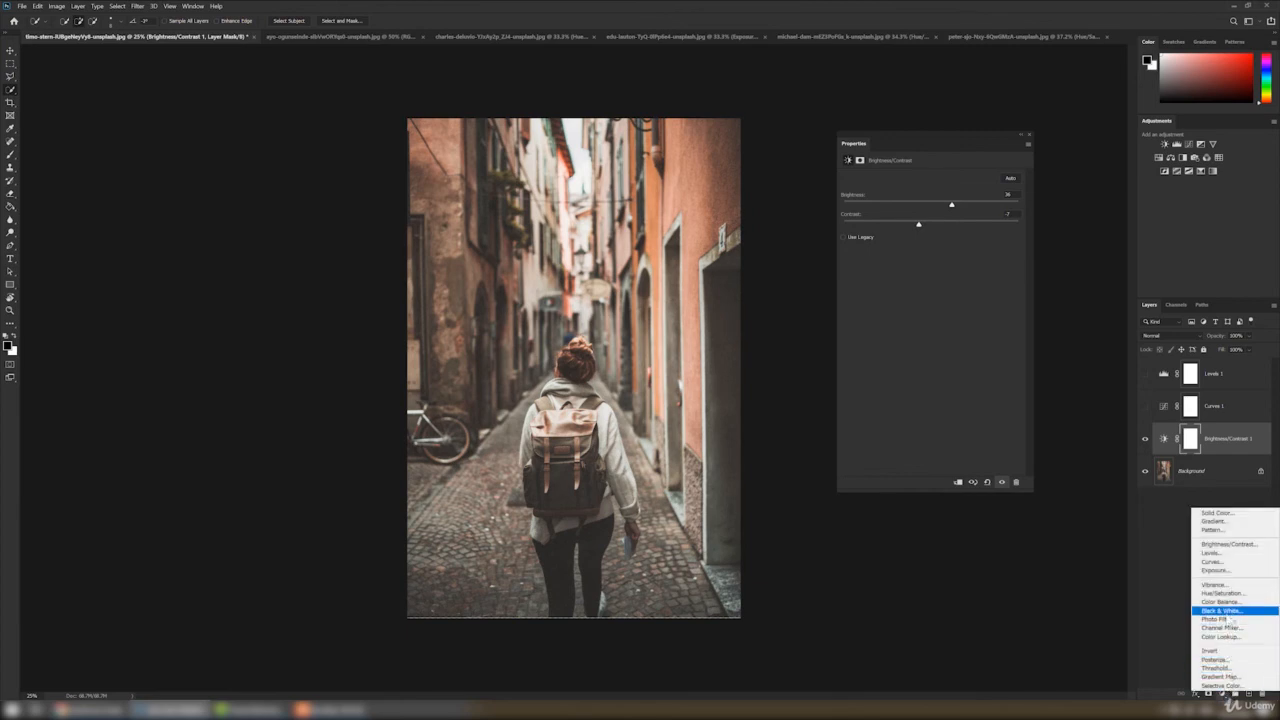
click(1225, 610)
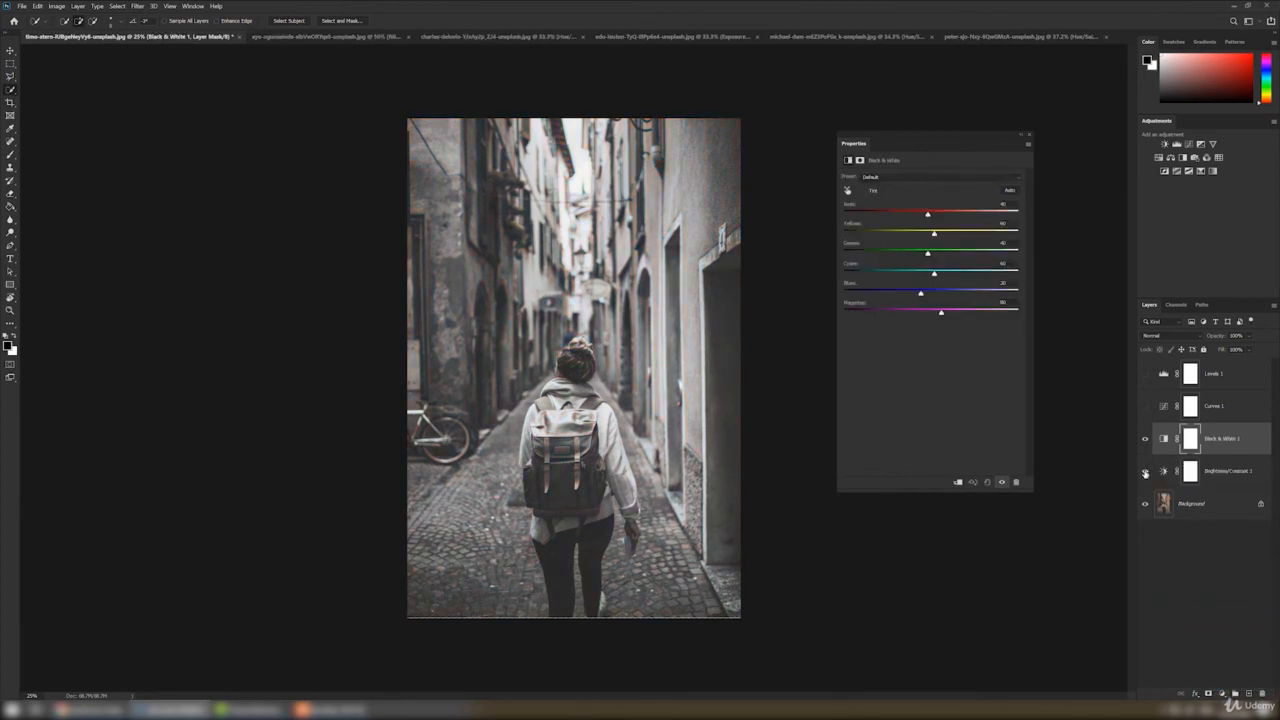
click(1145, 471)
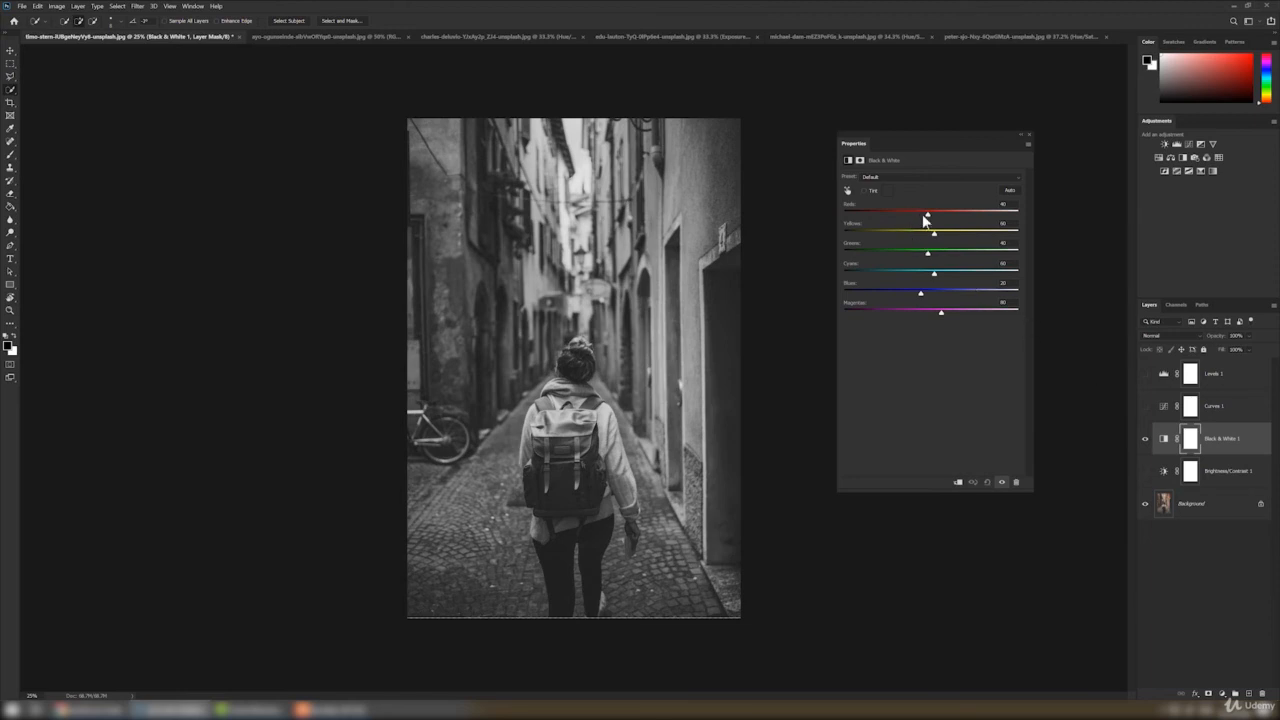
drag(923, 215, 920, 214)
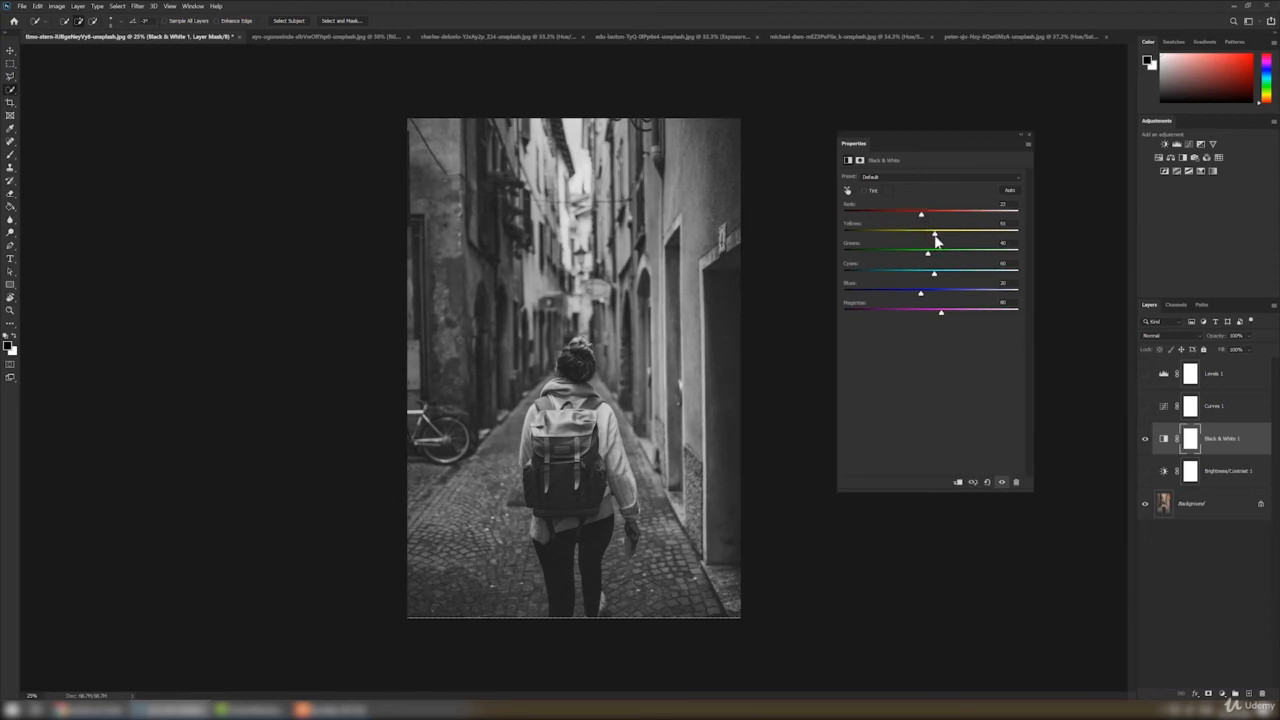
Step: Fine-tune the Black & White adjustment by lowering Blues, raising Magentas slightly, and rebalancing Yellows, Greens and Cyans
drag(928, 255, 916, 294)
drag(940, 311, 945, 313)
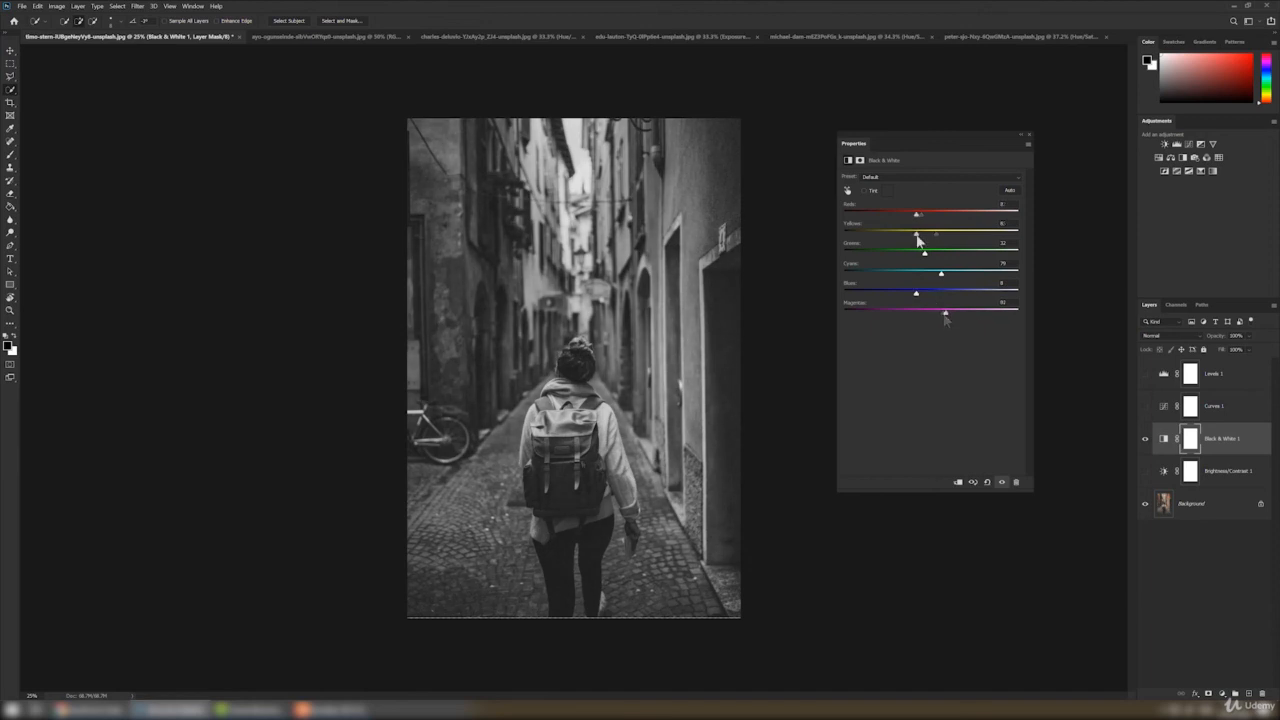
drag(917, 238, 932, 236)
drag(928, 254, 935, 274)
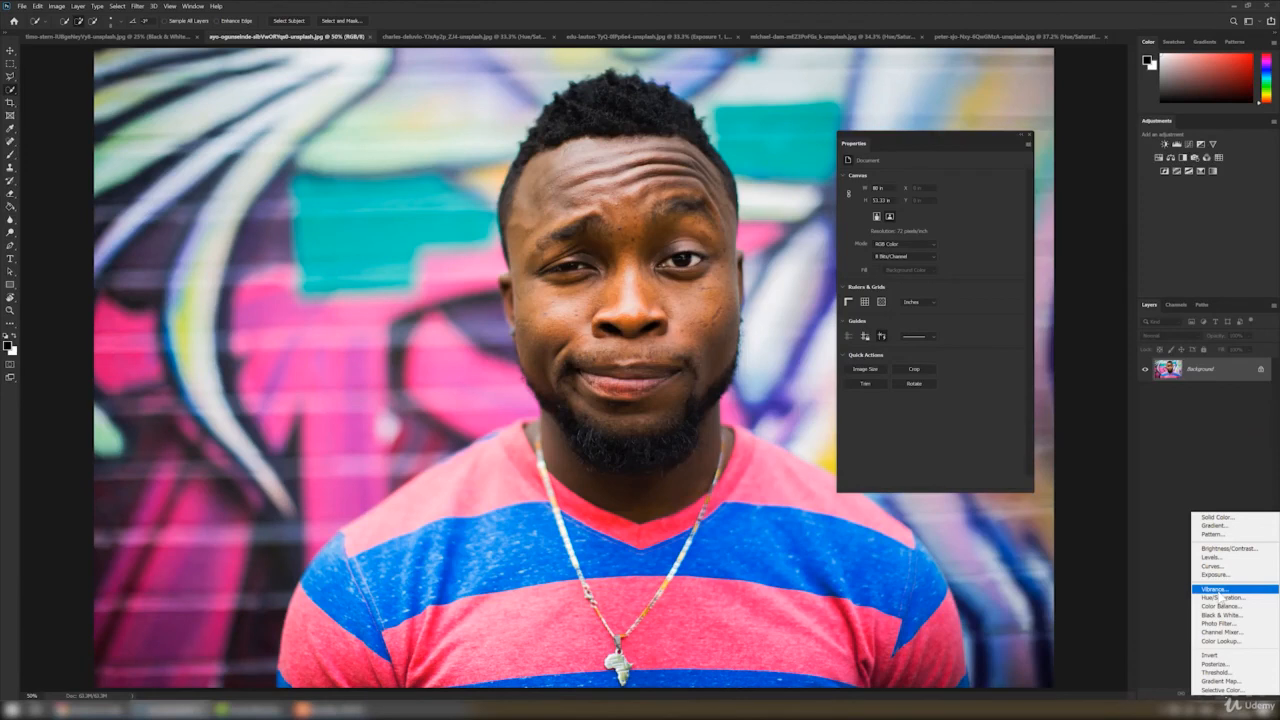
Step: Add a Vibrance adjustment layer to the graffiti-wall portrait with Vibrance about +34 and Saturation about +4
click(1217, 590)
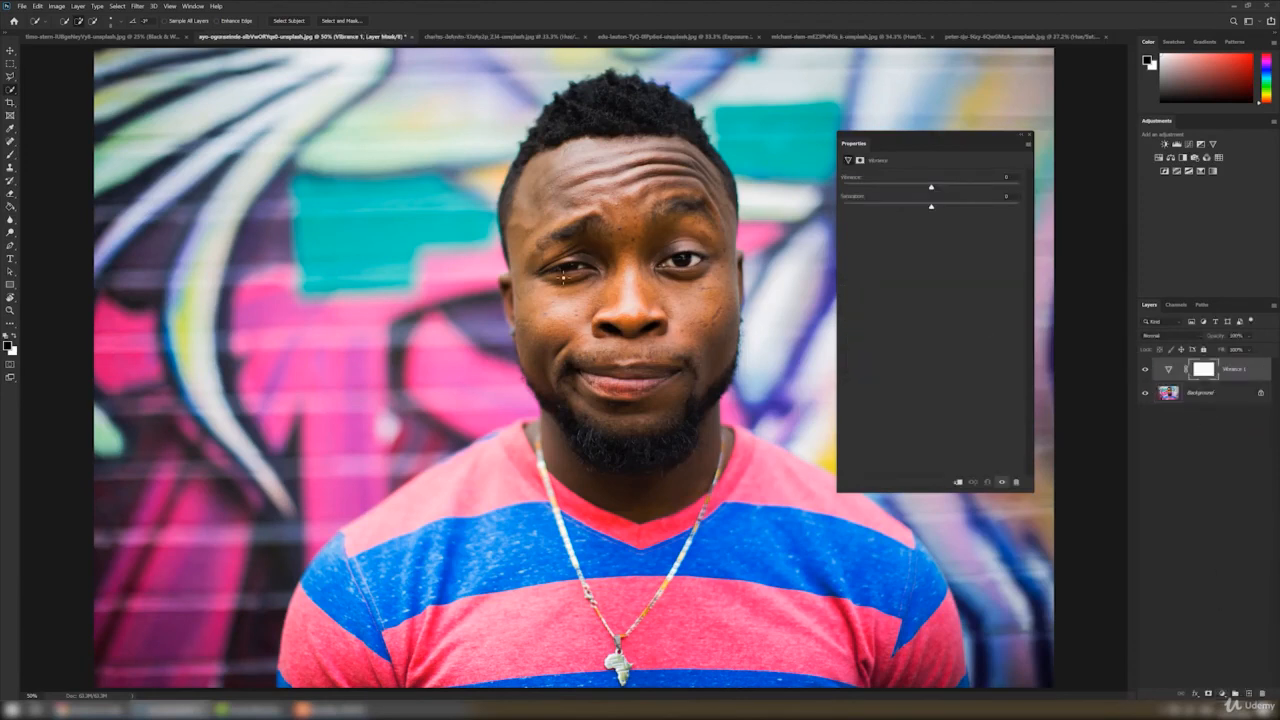
mouse_move(932, 187)
mouse_down()
mouse_move(960, 188)
mouse_move(938, 209)
mouse_move(973, 212)
mouse_move(932, 209)
mouse_up()
drag(959, 187, 961, 187)
Step: Compare the portrait with and without the Vibrance adjustment, leaving it visible, and close its properties
click(1146, 370)
click(1146, 371)
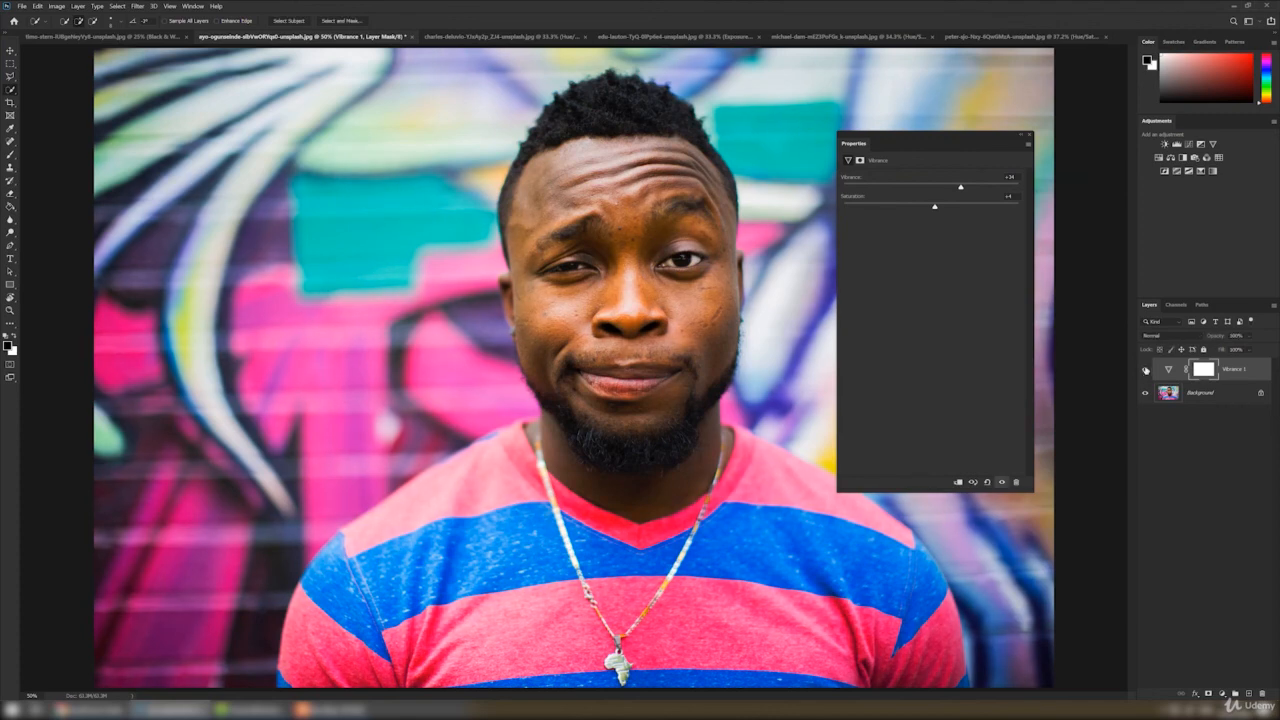
click(1146, 370)
click(1146, 371)
click(1146, 370)
click(1146, 370)
click(1029, 134)
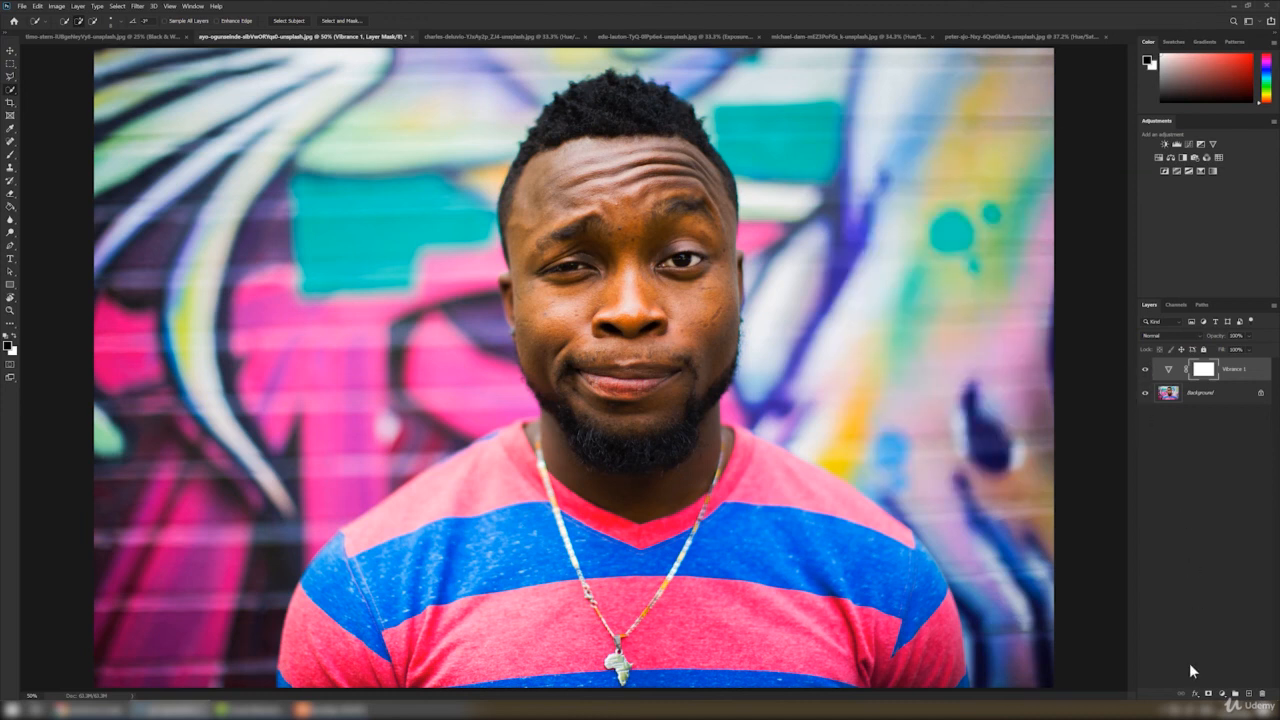
click(1222, 694)
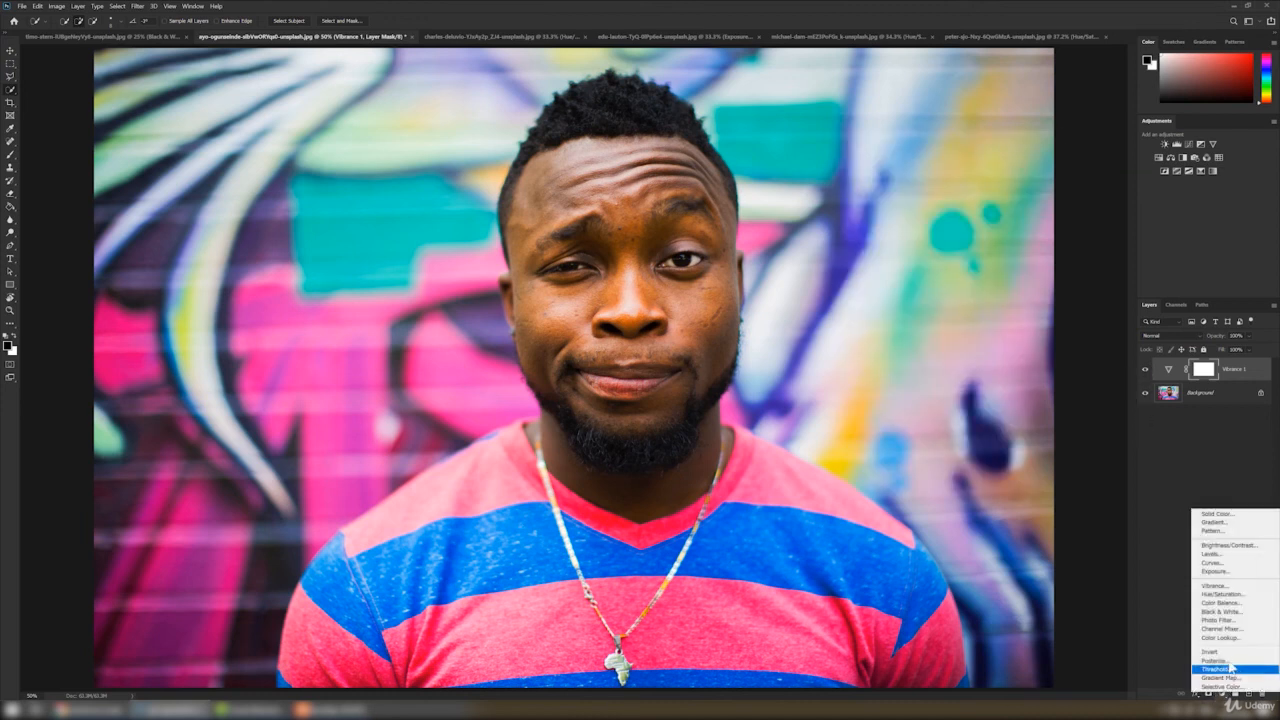
click(1253, 595)
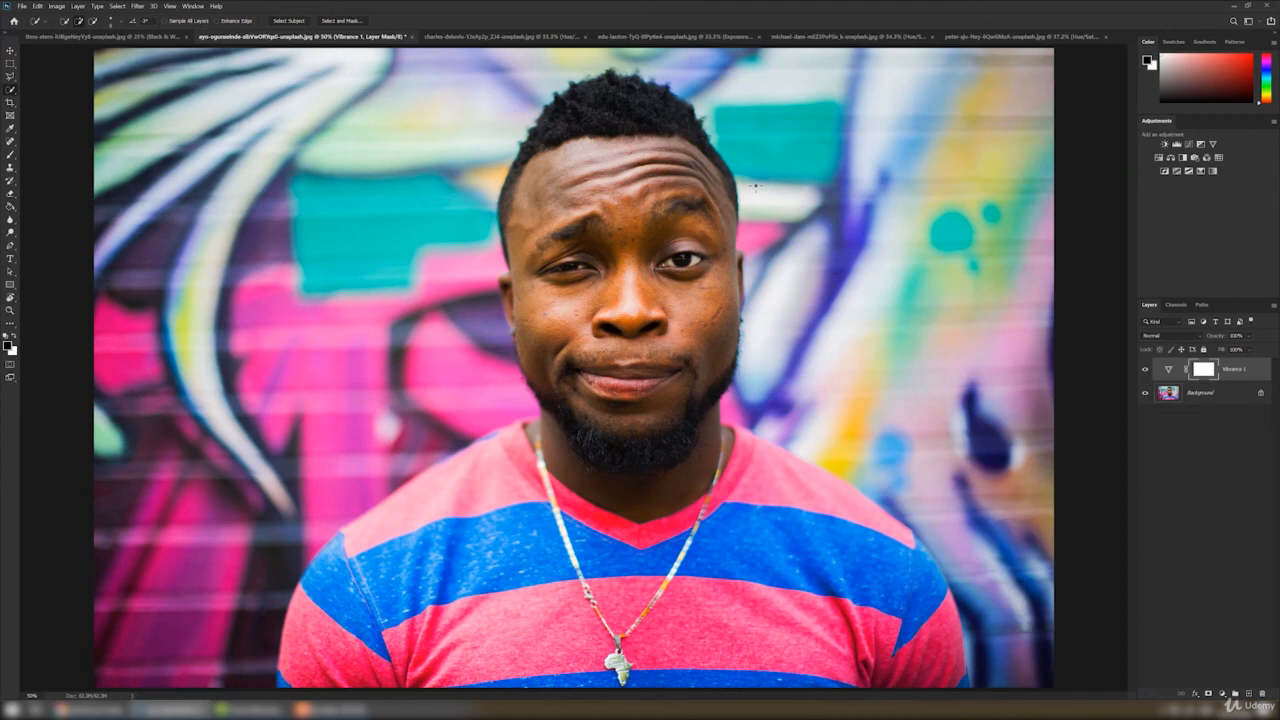
Step: Review the adjusted photos in the other open documents, and return to the graffiti-wall portrait
click(988, 37)
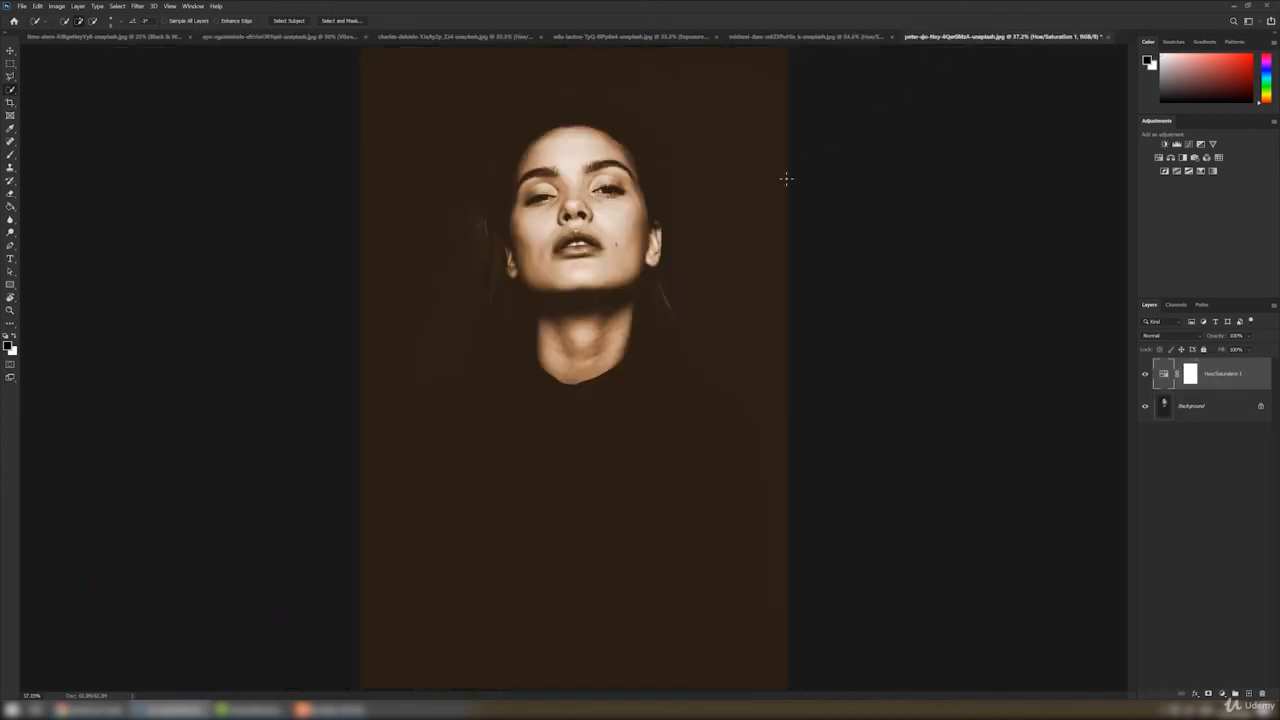
click(799, 38)
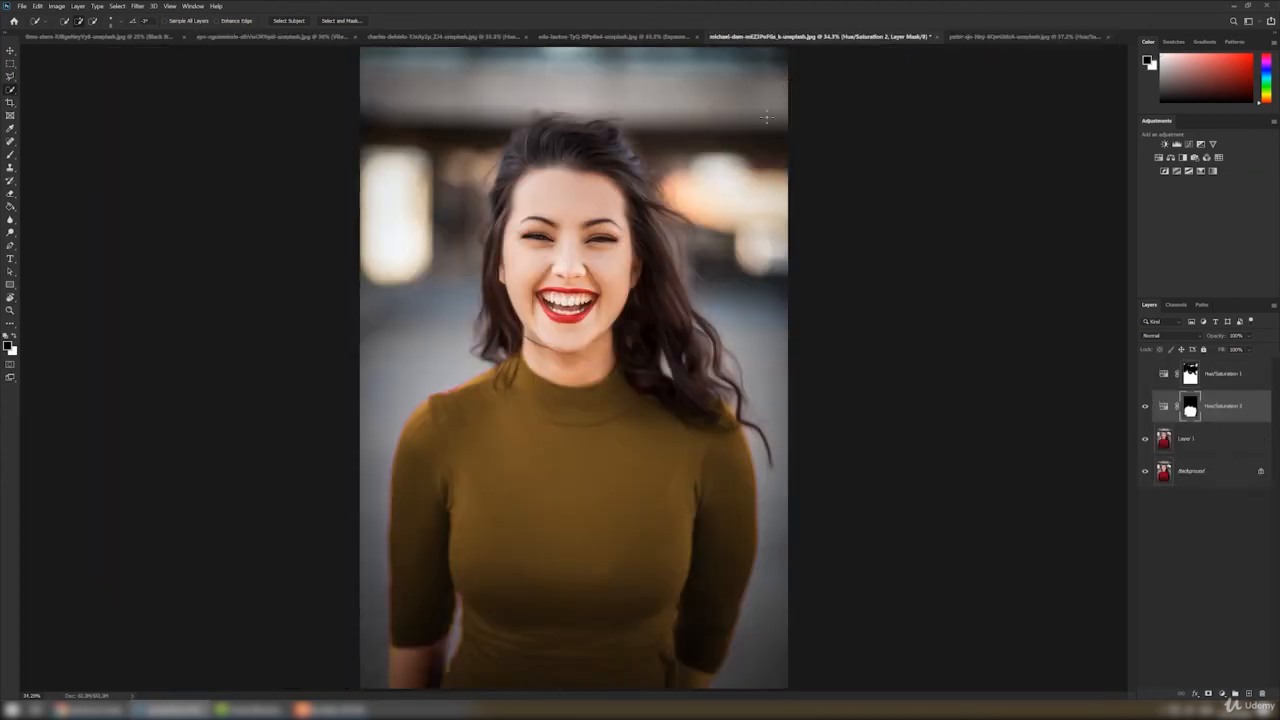
click(577, 37)
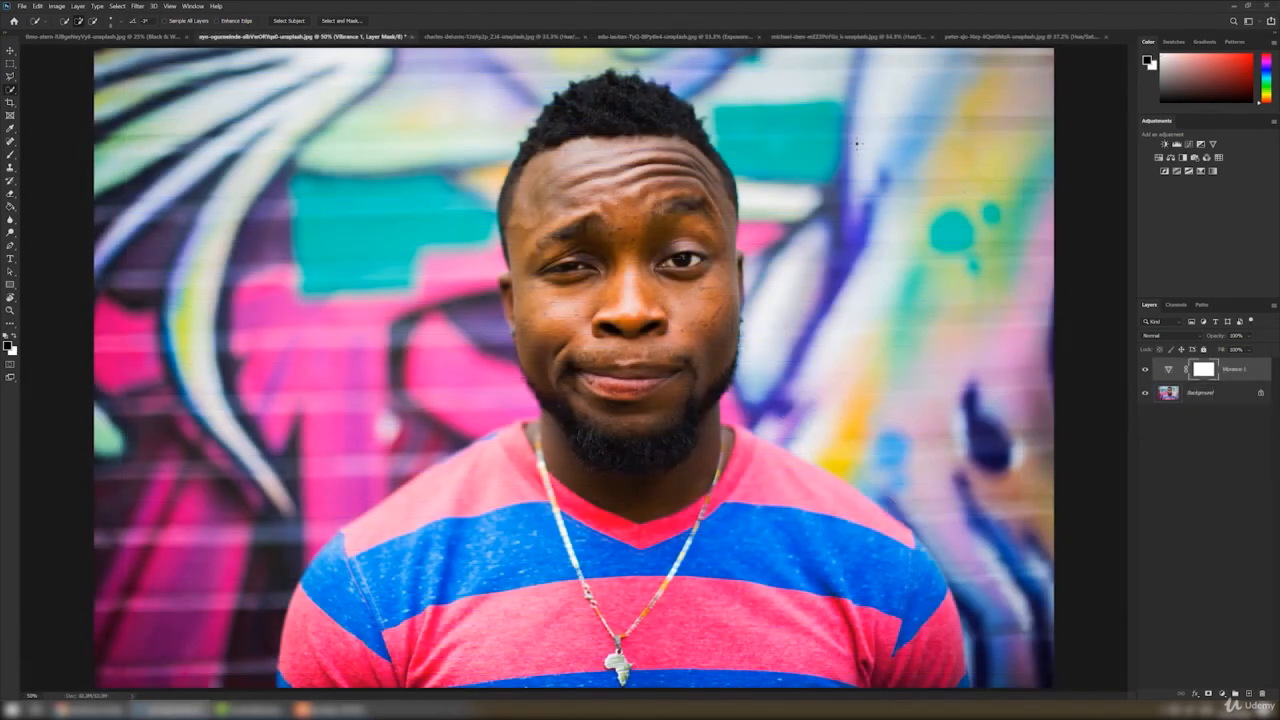